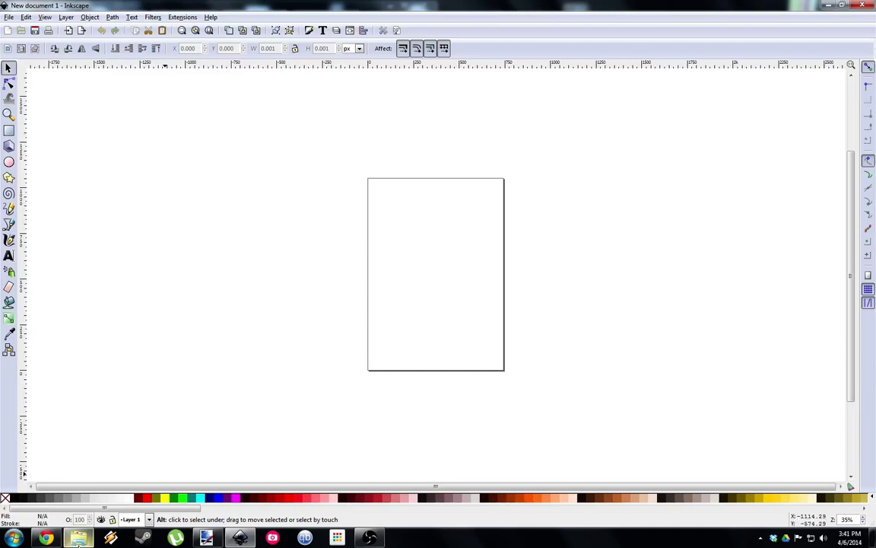
# Take Explorer up from the AGE-2 folder to Vectors, then bring the Twitch stream in Chrome forward.
pyautogui.click(23, 474)
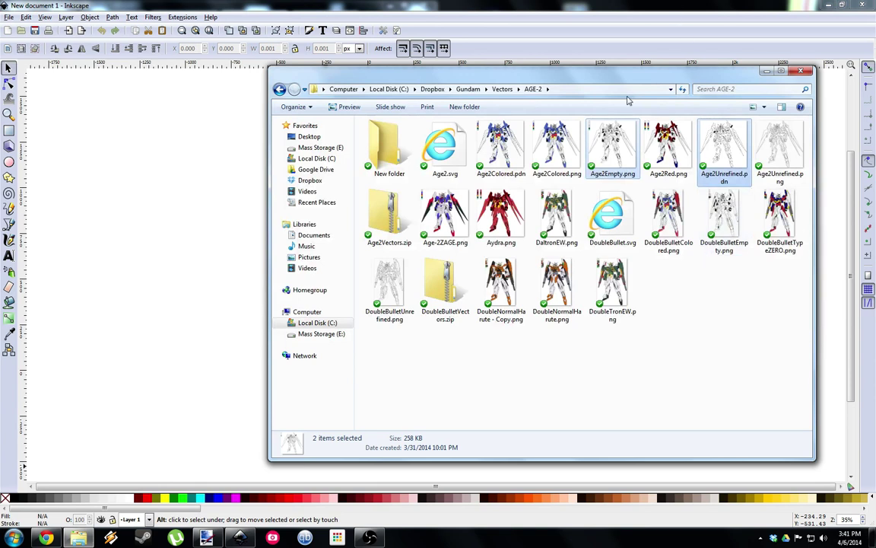
pyautogui.click(648, 360)
pyautogui.hotkey('alt', 'Up')
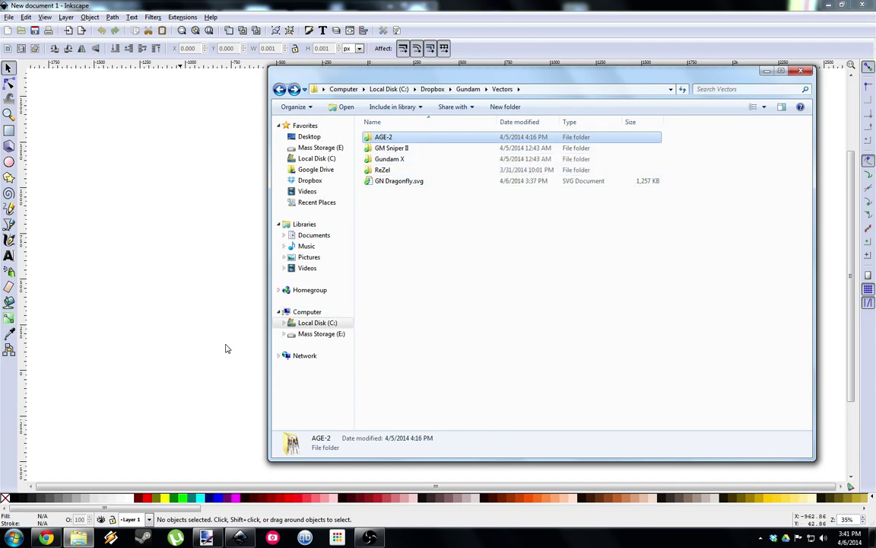
pyautogui.click(46, 538)
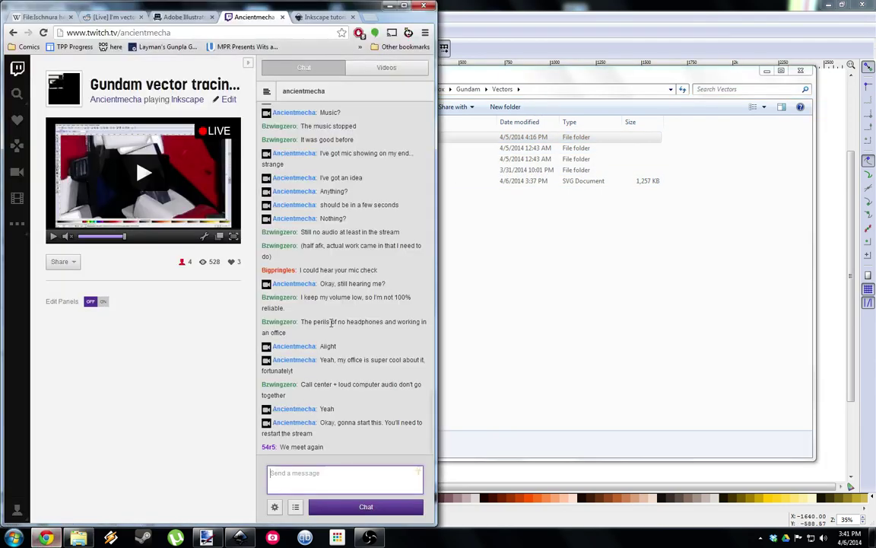
# Open a new Google tab in Chrome, then return to Inkscape's blank New document 1.
pyautogui.click(367, 17)
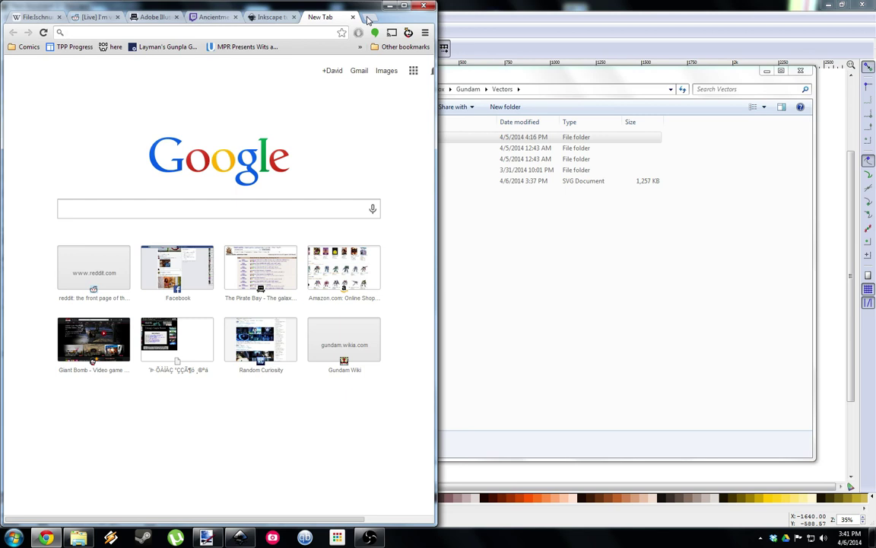
pyautogui.click(558, 5)
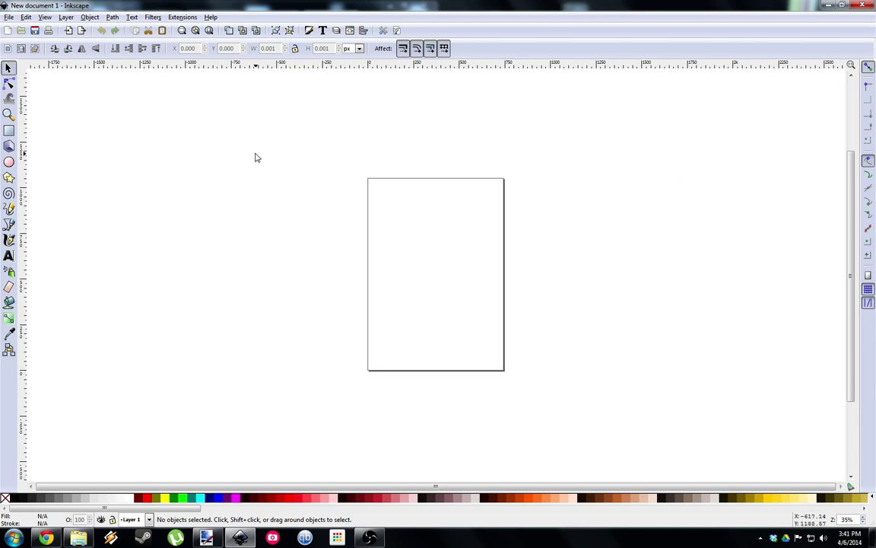
# Search Google for 'Nobel gundam' and show the image results.
pyautogui.hotkey('alt', 'Tab')
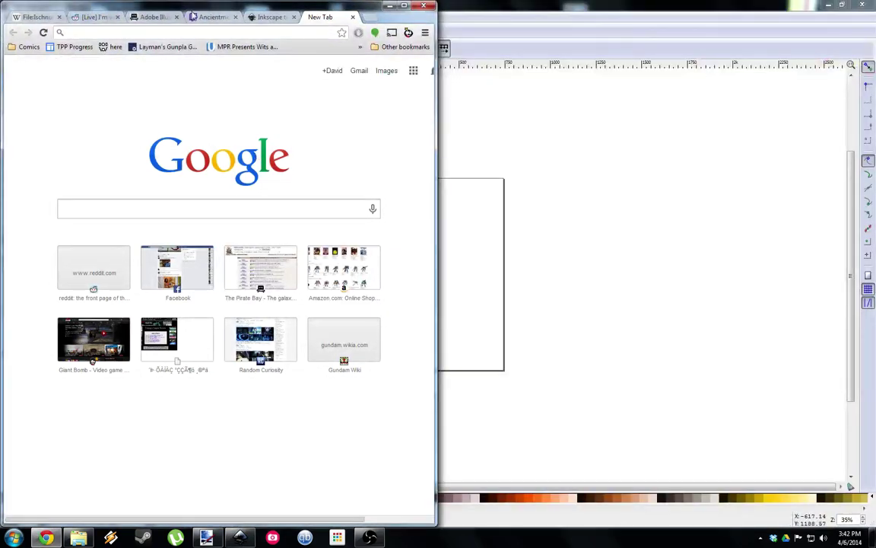
pyautogui.click(206, 32)
pyautogui.click(206, 31)
pyautogui.write('Nobell')
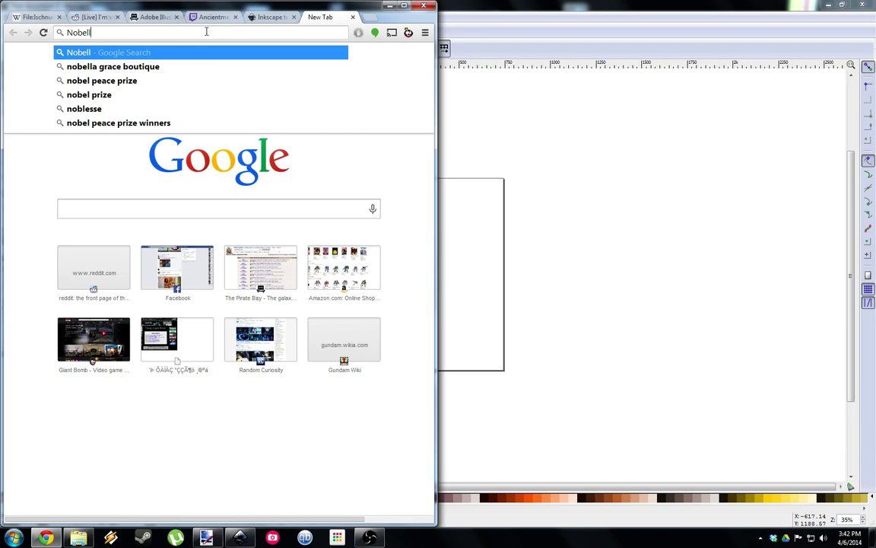
pyautogui.press('BackSpace')
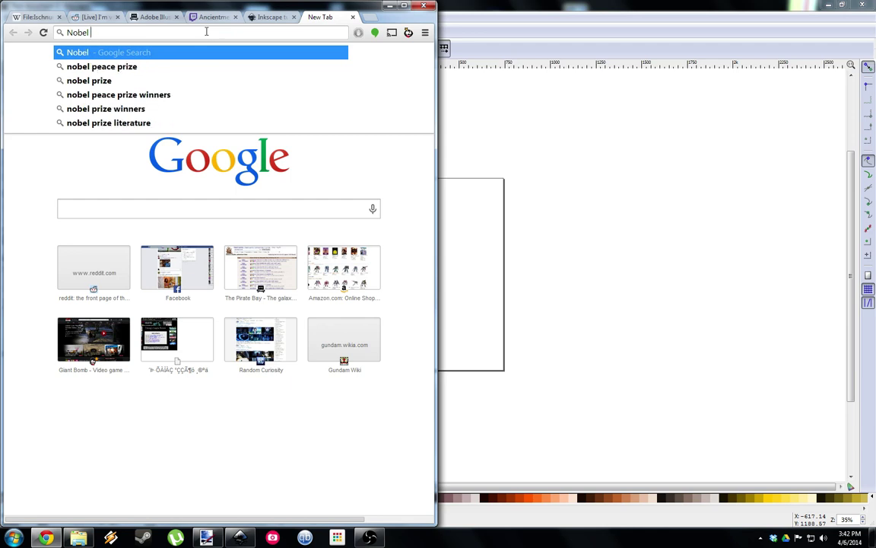
pyautogui.write('gundam')
pyautogui.press('Return')
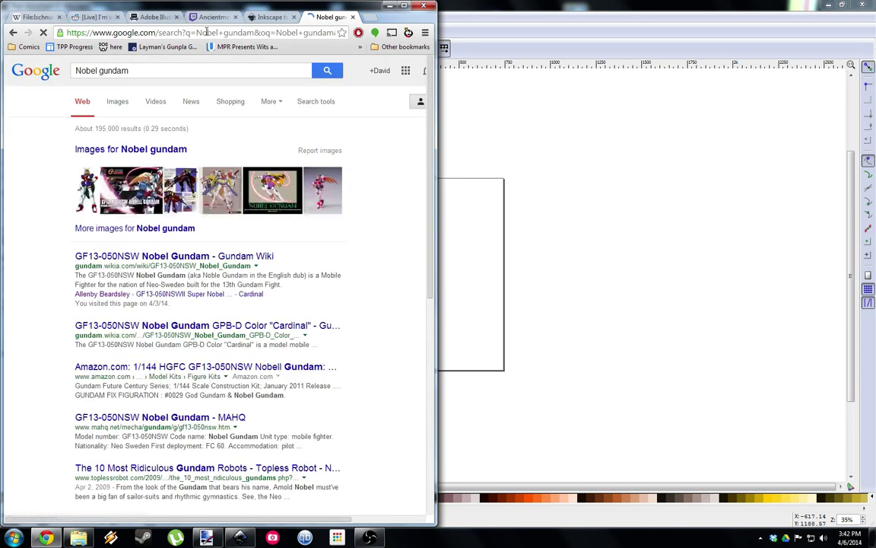
pyautogui.click(117, 101)
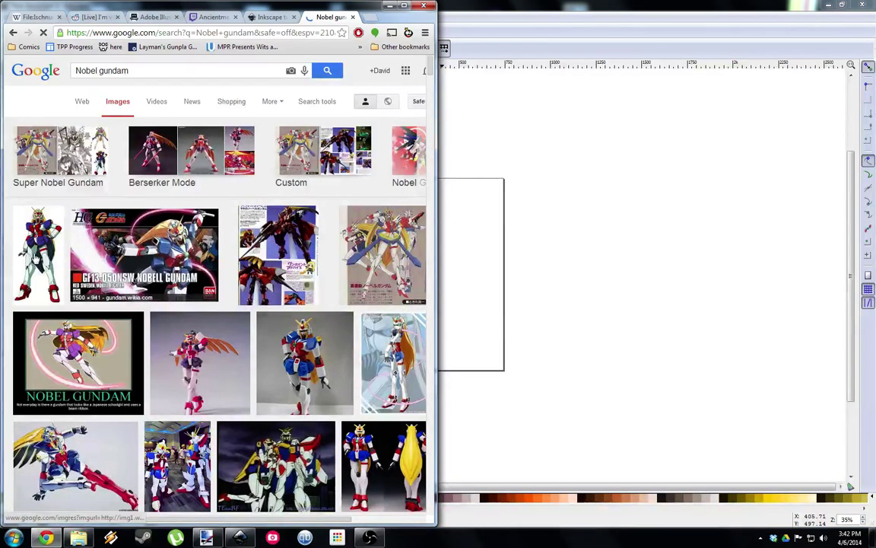
# Open a Nobel Gundam result in a new tab, view it full size, and drag it toward the Vectors folder.
pyautogui.middleClick(38, 259)
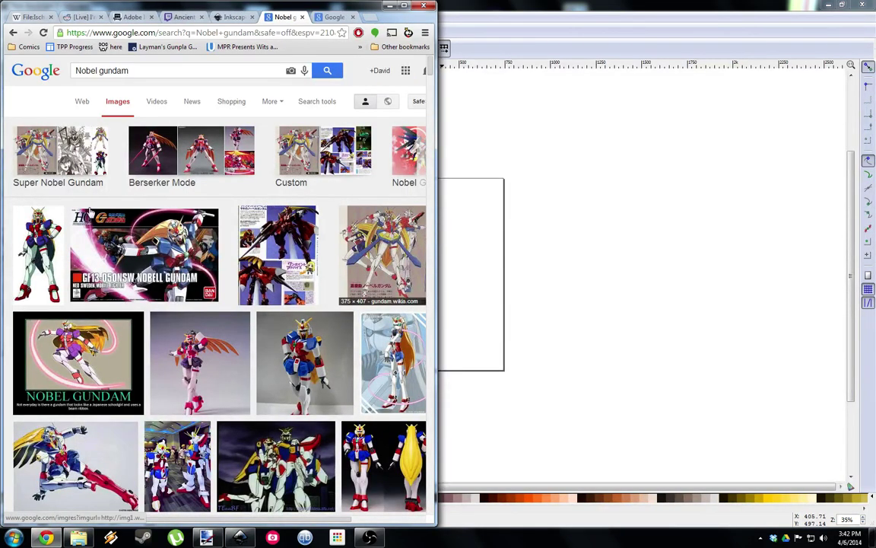
pyautogui.scroll(-2, 88, 240)
pyautogui.scroll(2, 302, 289)
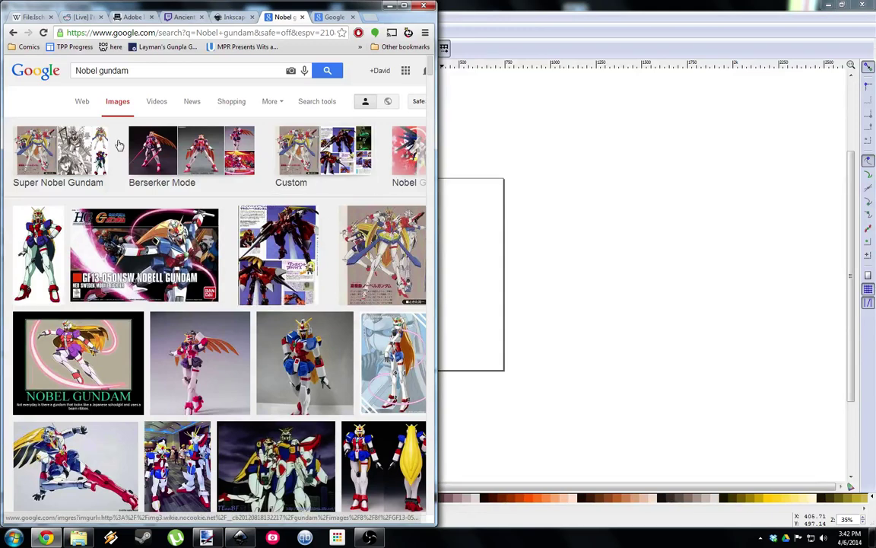
pyautogui.click(330, 15)
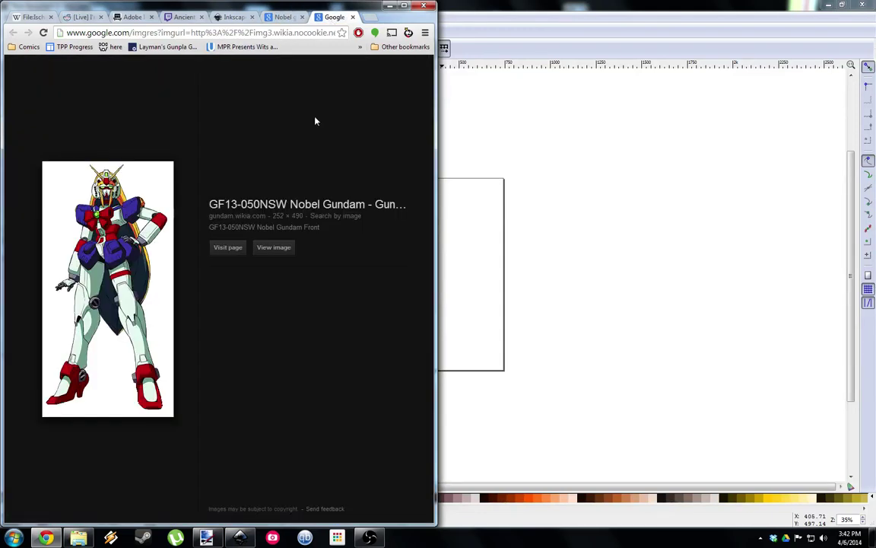
pyautogui.click(274, 249)
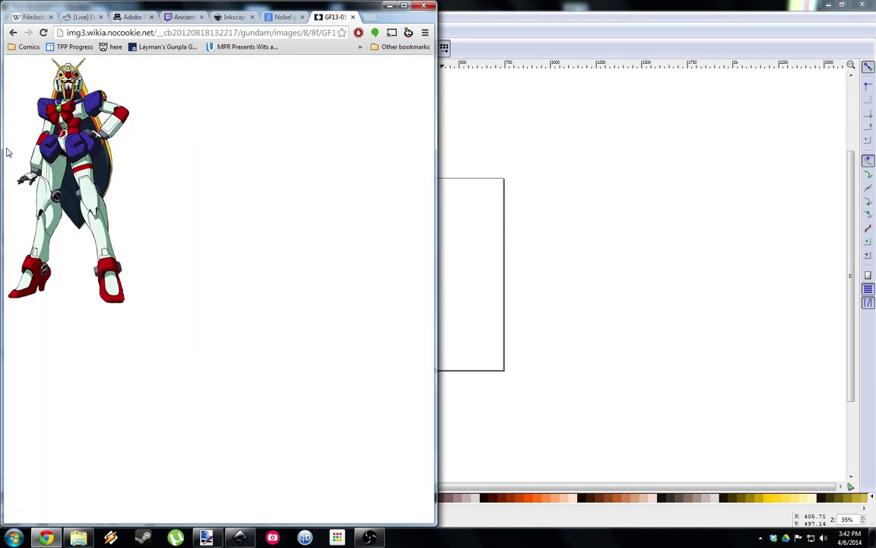
pyautogui.moveTo(79, 115); pyautogui.dragTo(530, 366)
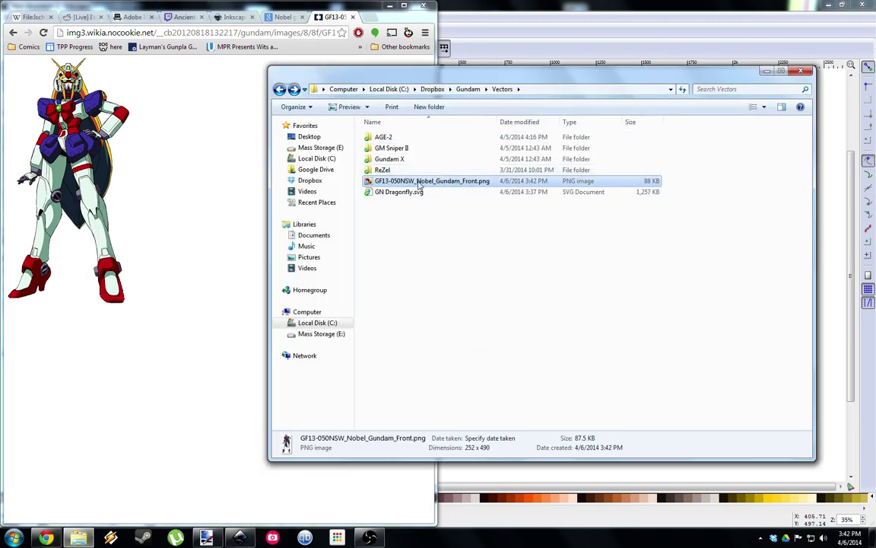
# Drop GF13-050NSW_Nobel_Gundam_Front.png into the Vectors folder and bring that Explorer window back.
pyautogui.click(500, 4)
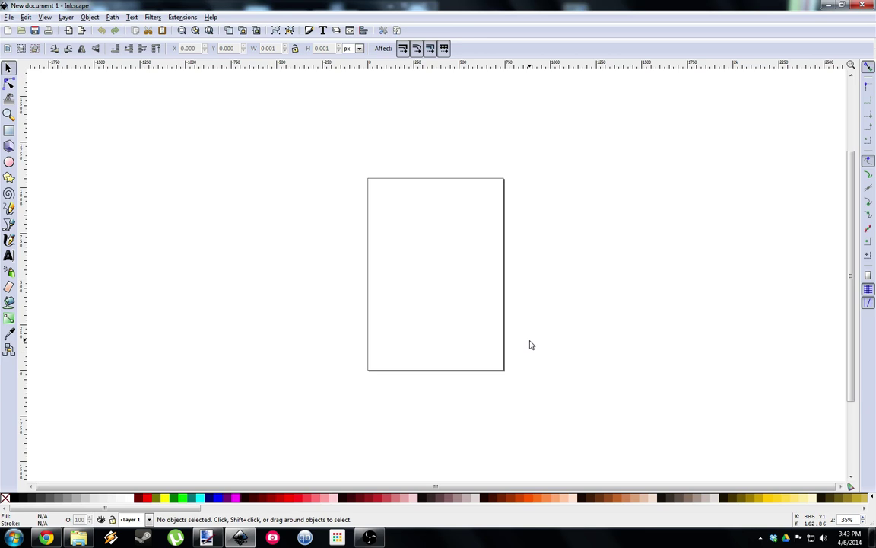
pyautogui.hotkey('alt', 'Tab')
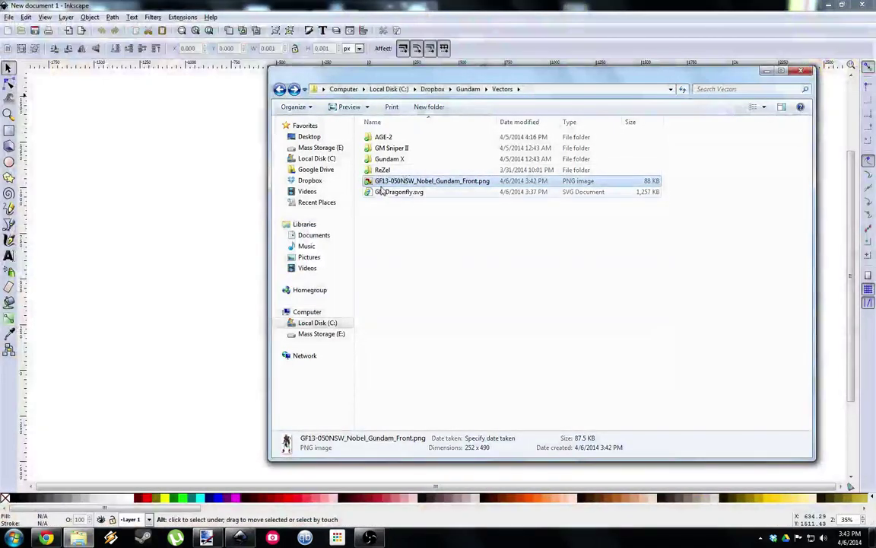
# Import the 252 x 490 Nobel Gundam PNG into New document 1 as an embedded image.
pyautogui.moveTo(380, 191); pyautogui.dragTo(164, 205)
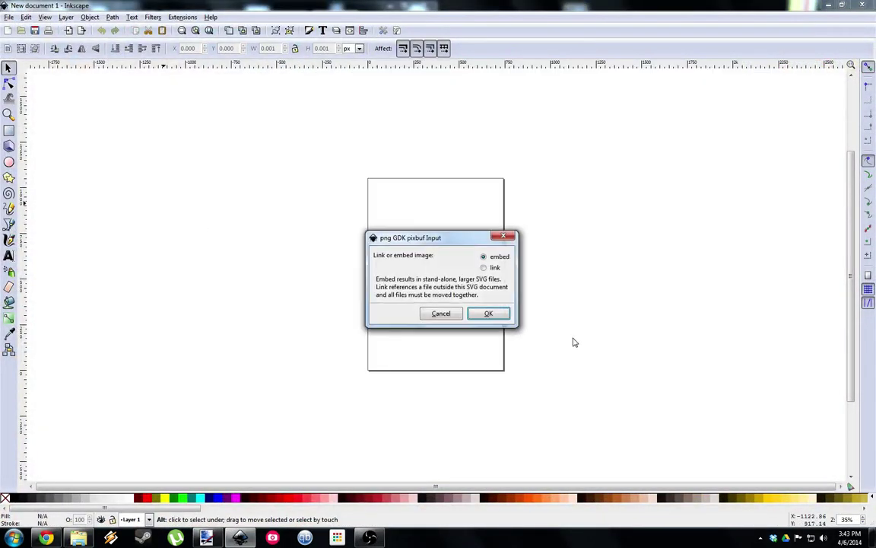
pyautogui.click(496, 315)
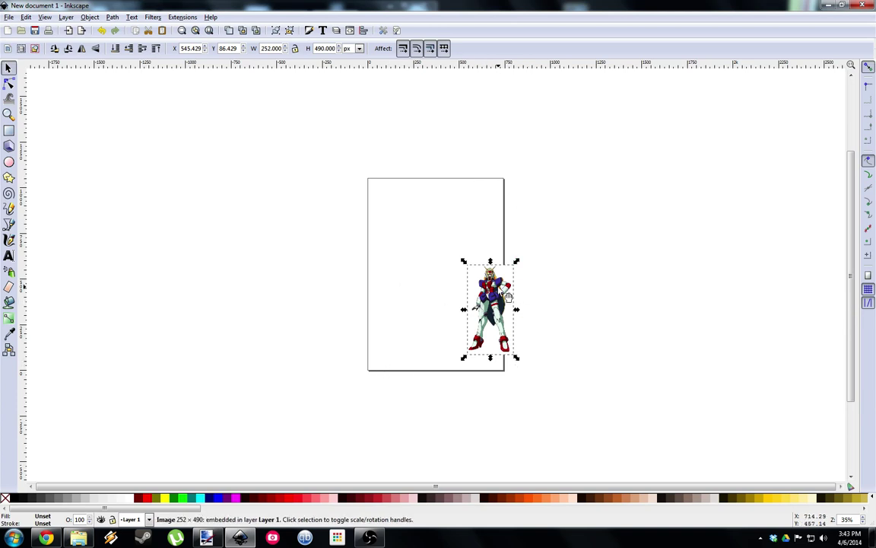
pyautogui.press('F2')
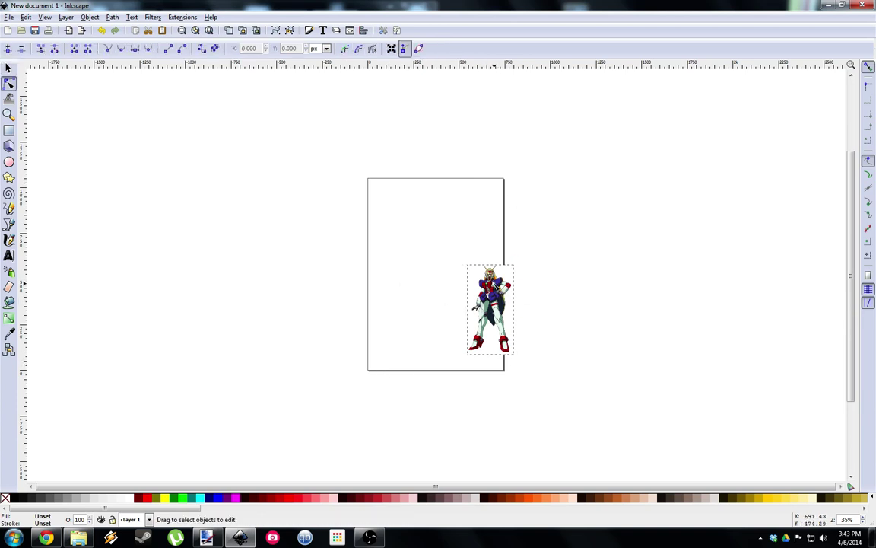
pyautogui.press('F1')
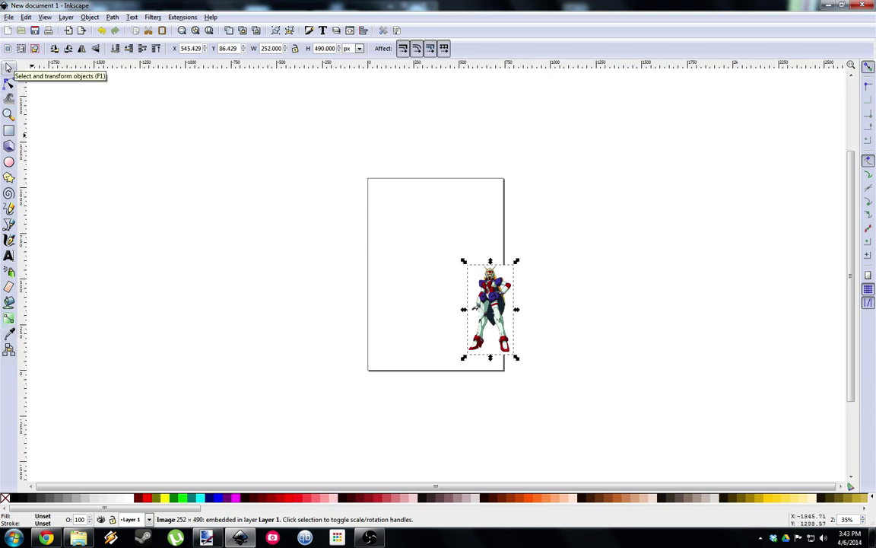
# Move the Gundam picture to the page's upper centre and undo a distorted enlargement.
pyautogui.click(9, 67)
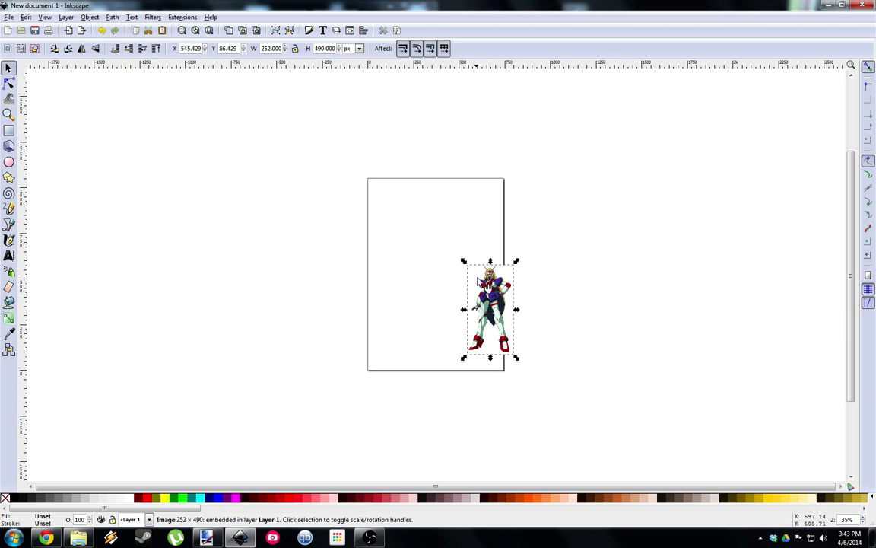
pyautogui.moveTo(492, 313); pyautogui.dragTo(416, 258)
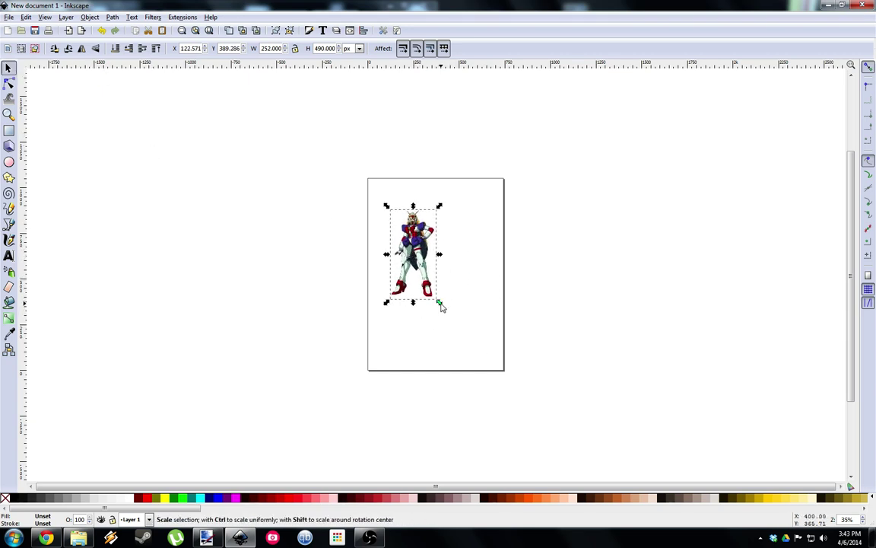
pyautogui.moveTo(441, 305); pyautogui.dragTo(464, 264)
pyautogui.scroll(4, 463, 264)
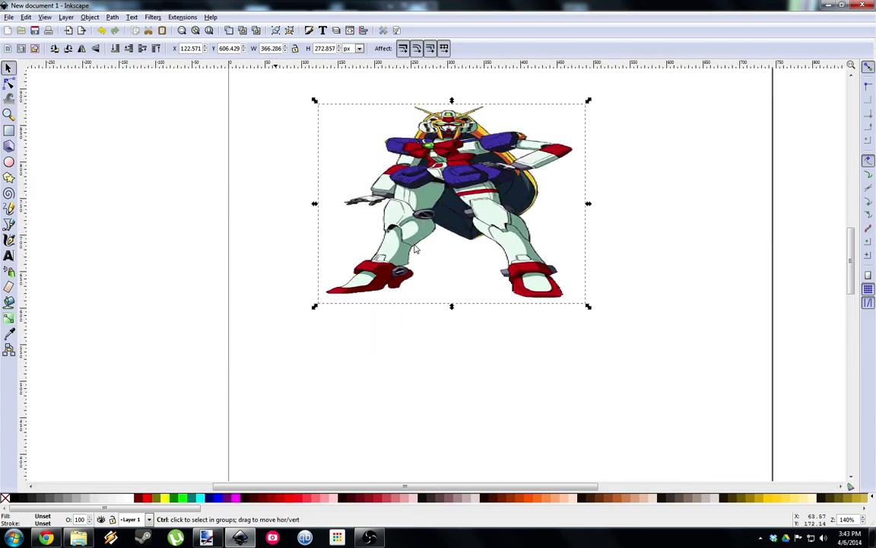
pyautogui.scroll(5, 470, 250)
pyautogui.scroll(-3, 470, 250)
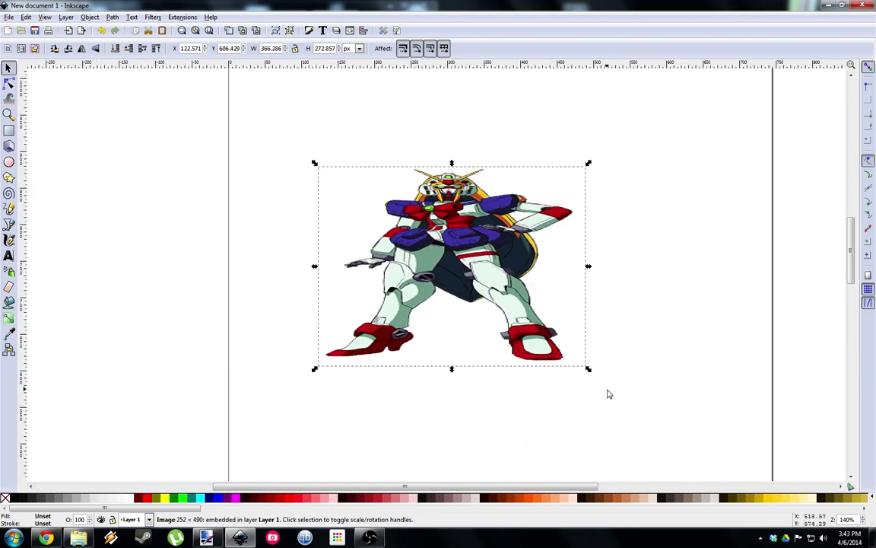
pyautogui.hotkey('ctrl', 'z')
pyautogui.scroll(-6, 573, 304)
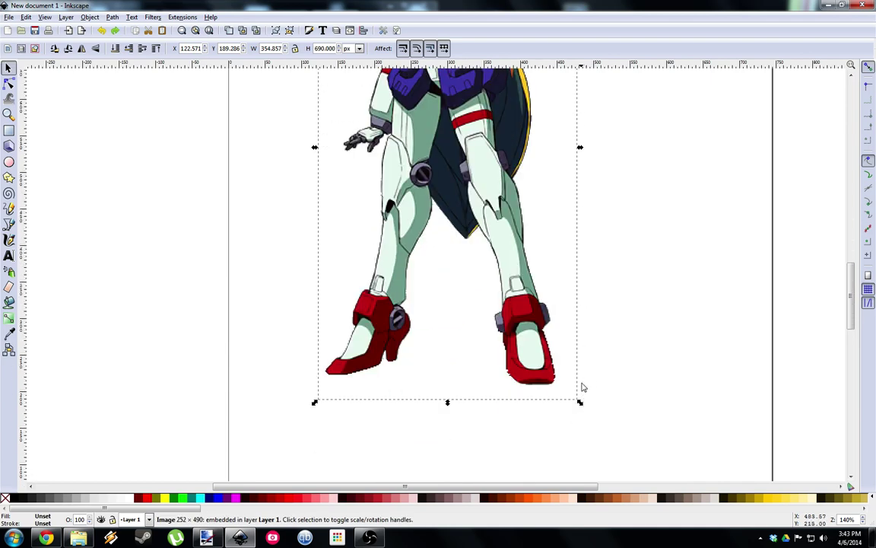
pyautogui.scroll(2, 583, 378)
pyautogui.hscroll(2, 581, 367)
pyautogui.scroll(-2, 566, 377)
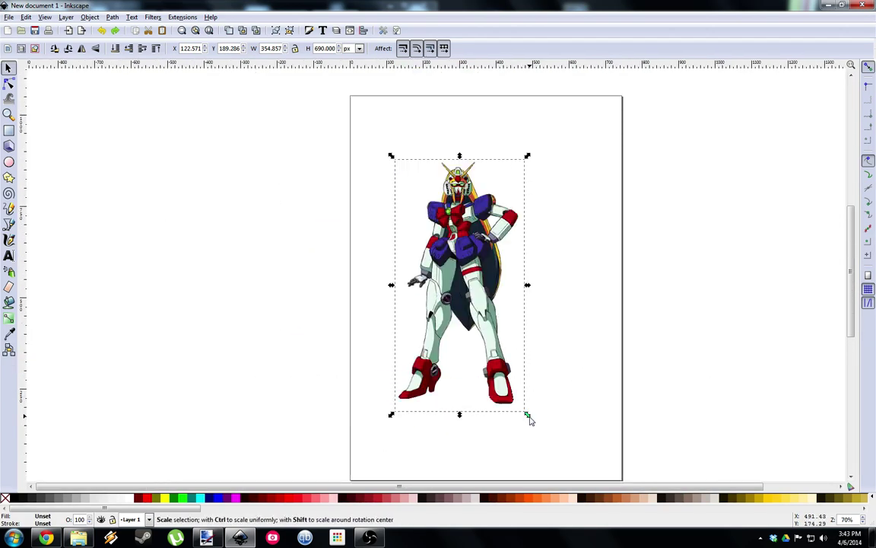
pyautogui.scroll(-1, 498, 374)
pyautogui.scroll(5, 498, 375)
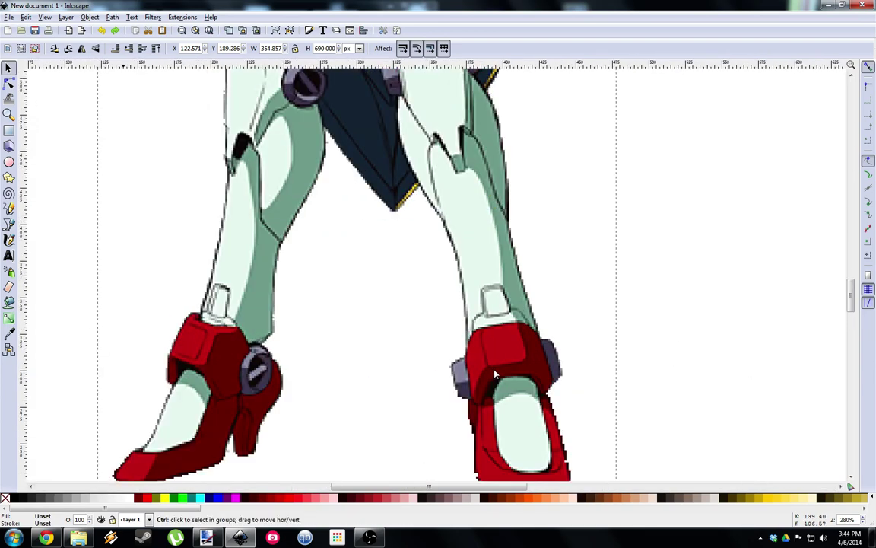
pyautogui.hscroll(-6, 495, 374)
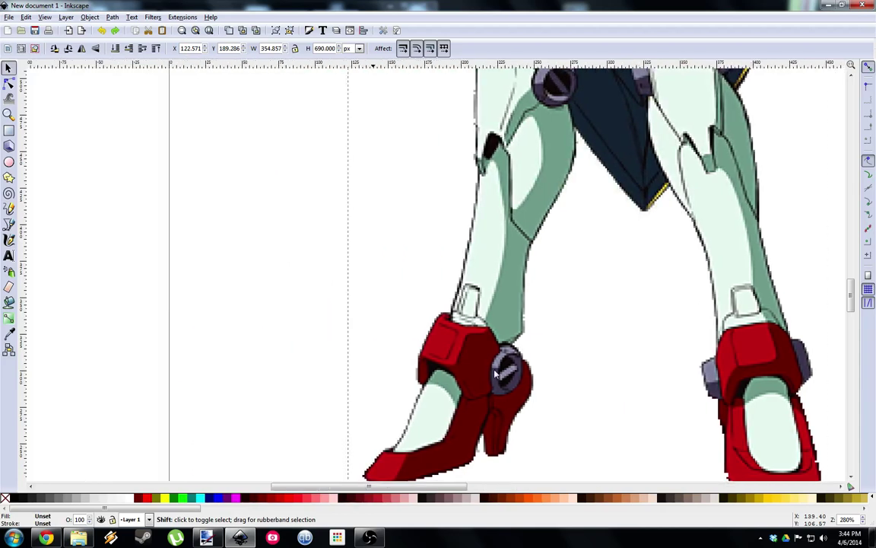
pyautogui.hscroll(8, 494, 374)
pyautogui.hscroll(-5, 494, 373)
pyautogui.hscroll(3, 494, 373)
pyautogui.scroll(-2, 495, 374)
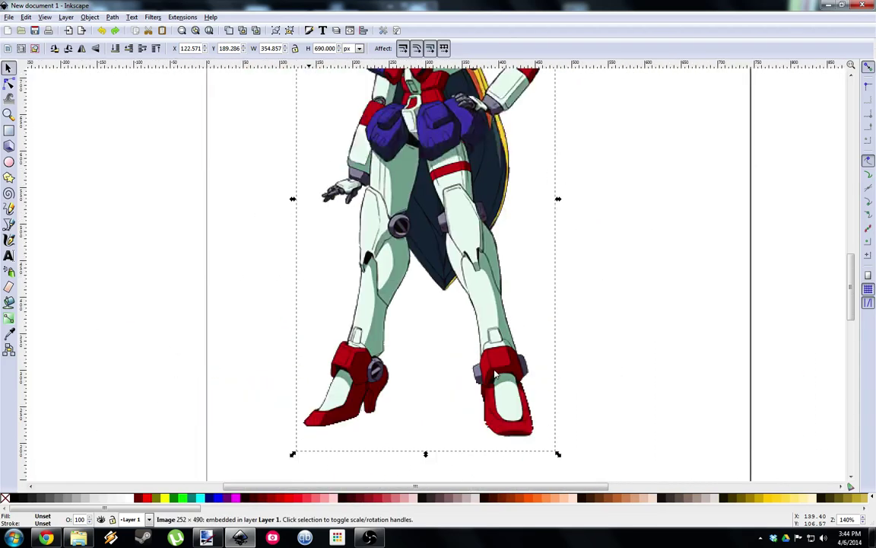
pyautogui.scroll(-3, 495, 373)
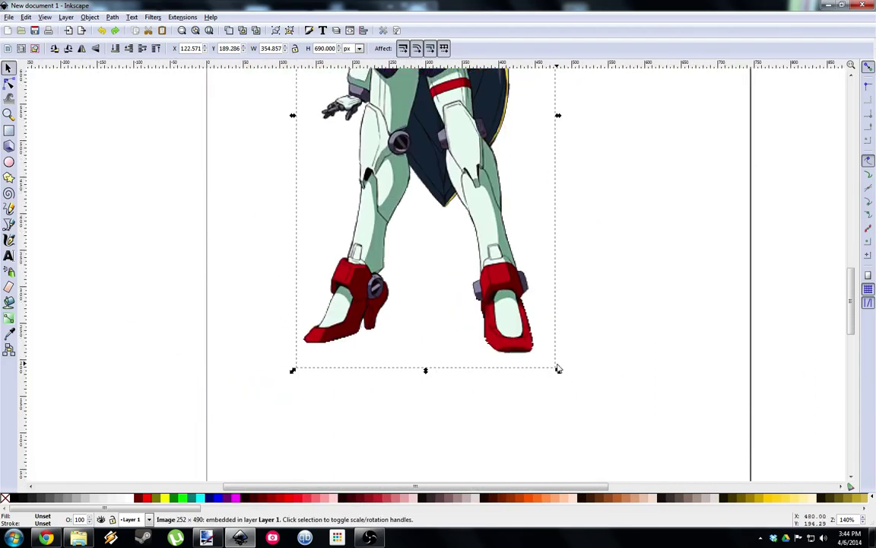
pyautogui.scroll(-2, 559, 369)
# Scale the picture up to 498.857 x 970 px and centre it on the page.
pyautogui.click(501, 247)
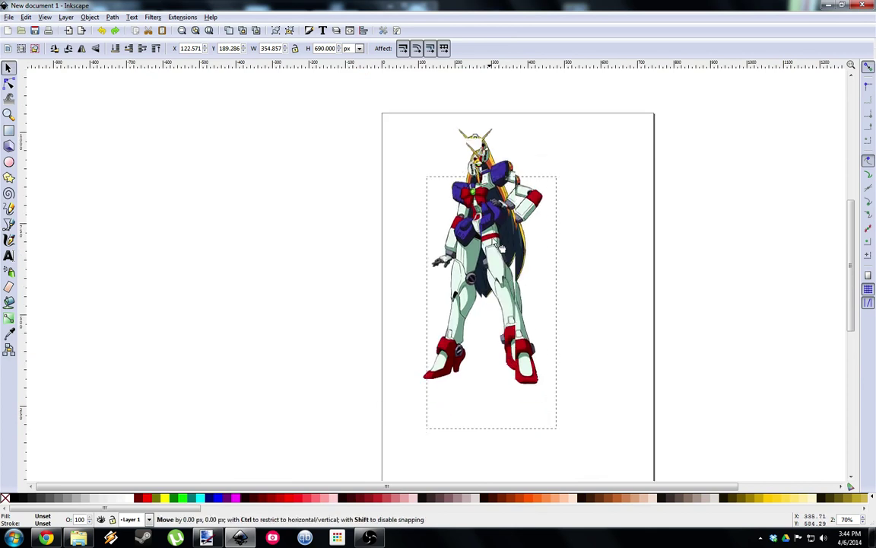
pyautogui.moveTo(502, 248); pyautogui.dragTo(468, 230)
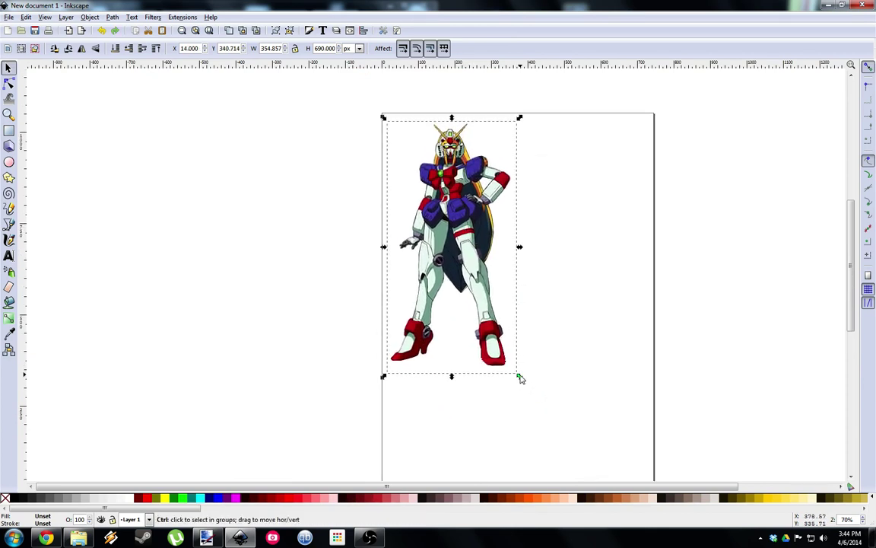
pyautogui.moveTo(520, 377); pyautogui.dragTo(605, 362)
pyautogui.scroll(3, 467, 189)
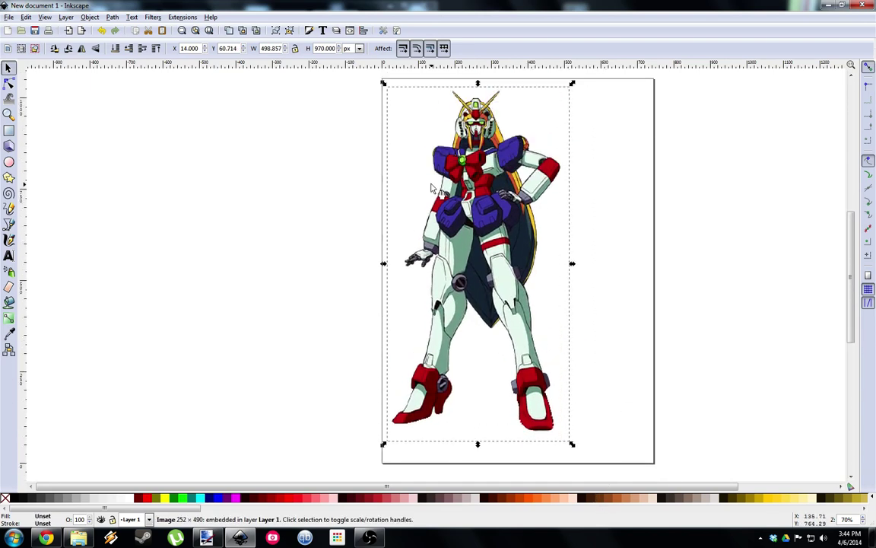
pyautogui.moveTo(466, 189); pyautogui.dragTo(514, 197)
pyautogui.scroll(5, 517, 220)
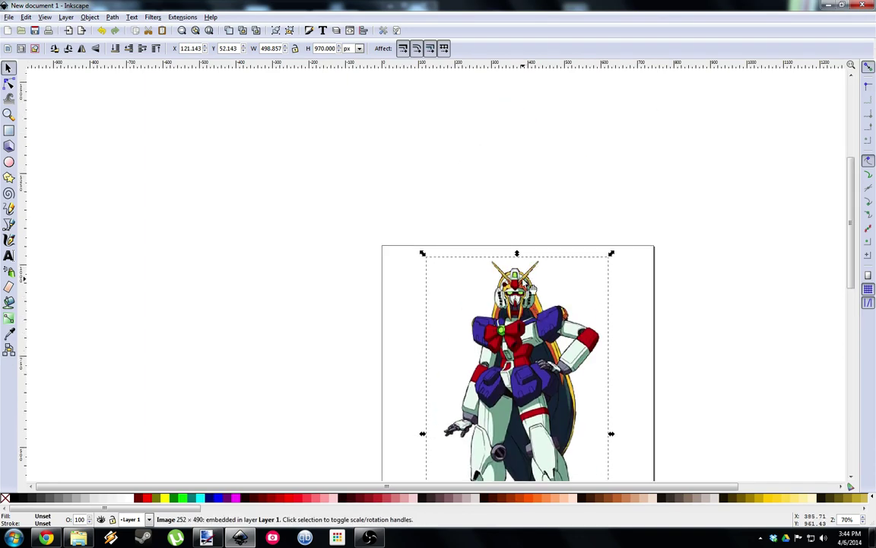
pyautogui.scroll(5, 531, 296)
pyautogui.scroll(-3, 470, 262)
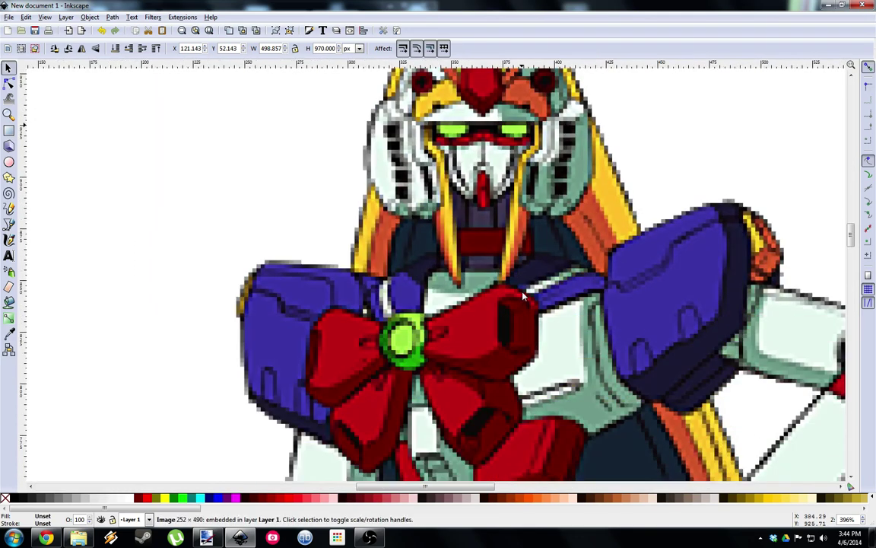
pyautogui.scroll(-4, 495, 399)
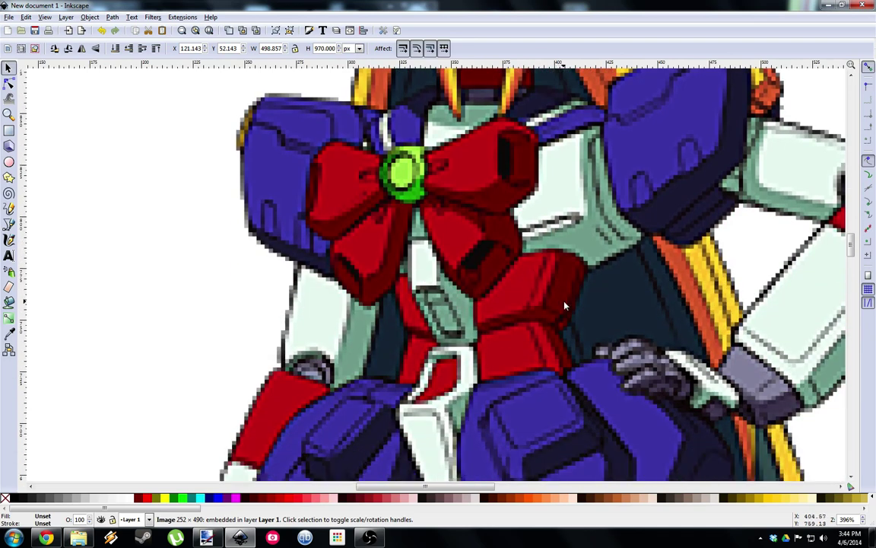
pyautogui.hscroll(4, 585, 364)
pyautogui.scroll(-6, 563, 342)
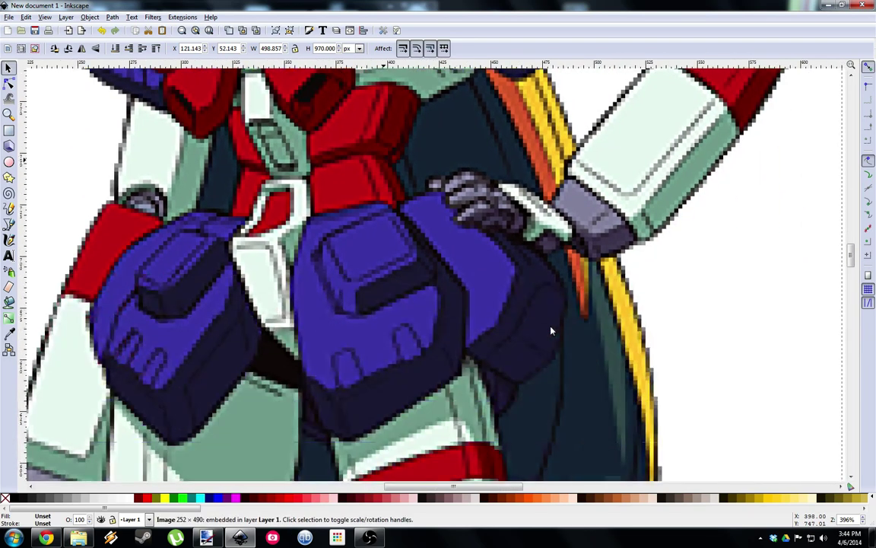
pyautogui.scroll(-8, 552, 331)
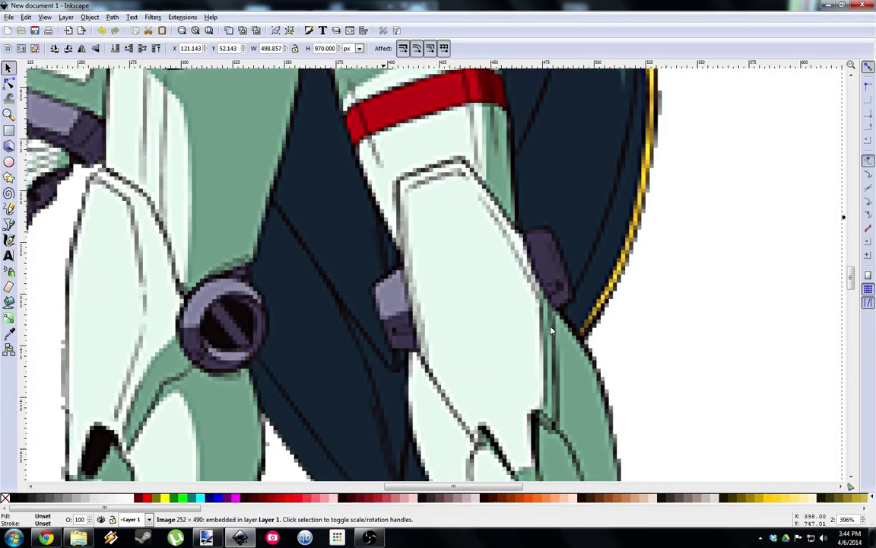
pyautogui.scroll(-4, 552, 331)
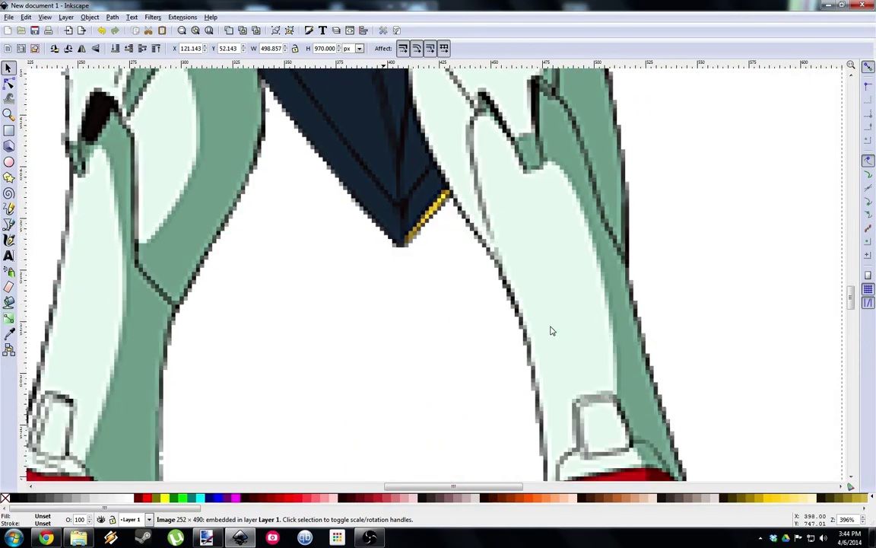
pyautogui.keyDown('ctrl'); pyautogui.scroll(-1, 552, 331); pyautogui.keyUp('ctrl')
pyautogui.scroll(-4, 551, 331)
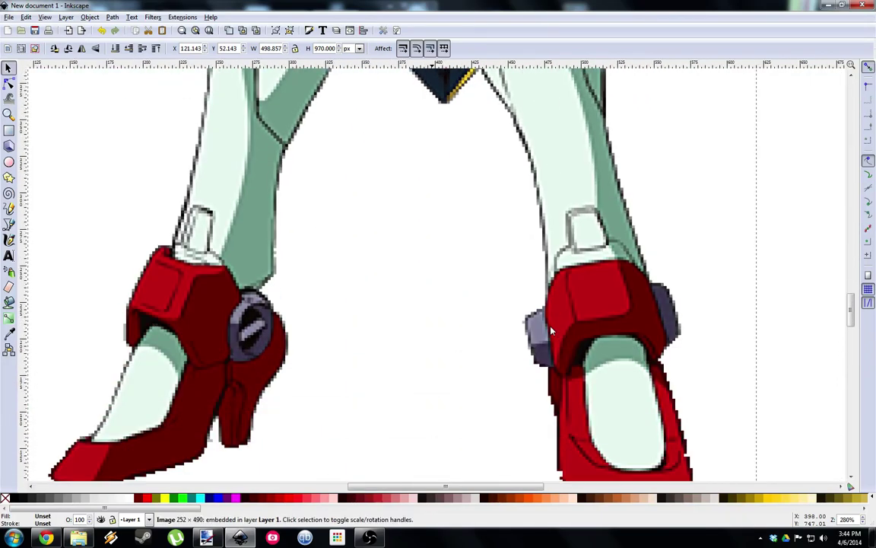
pyautogui.hscroll(-3, 552, 331)
pyautogui.scroll(12, 552, 331)
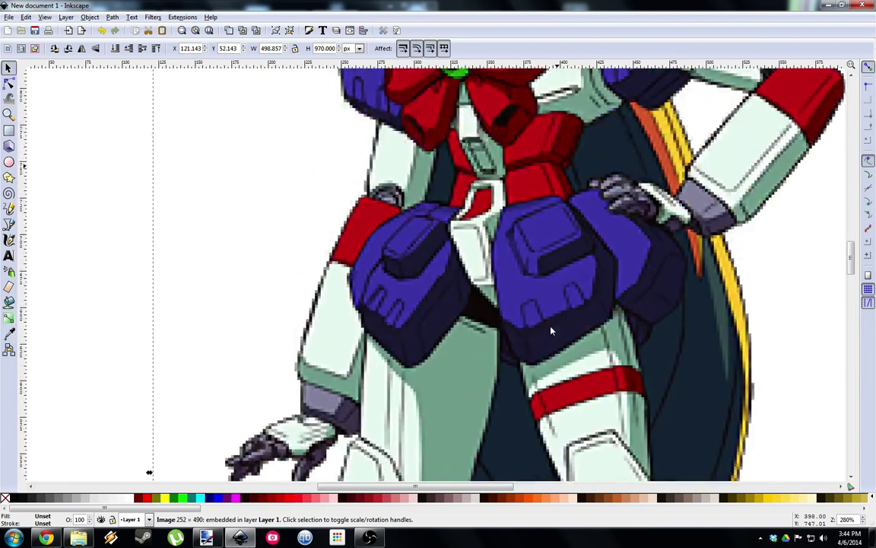
# Open ReZelEmpty.png from the ReZel folder in Paint.NET using the Edit command.
pyautogui.hotkey('alt', 'Tab')
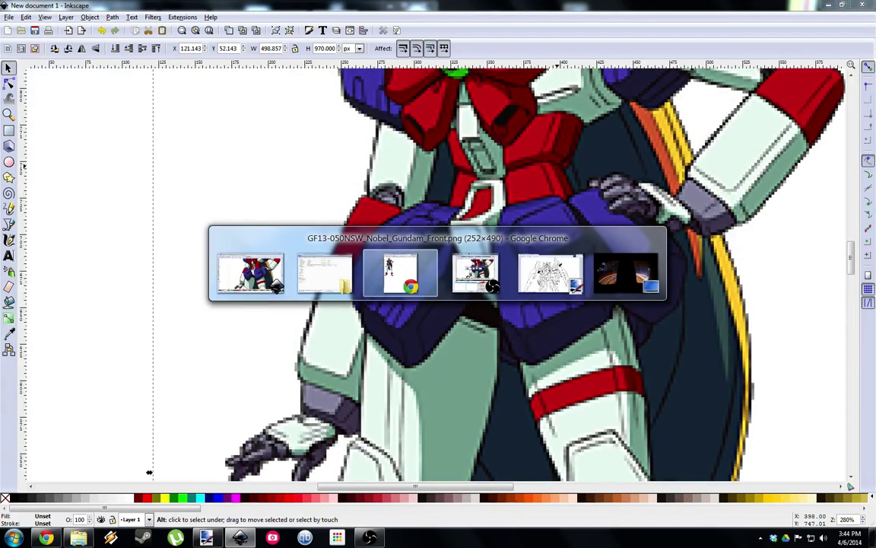
pyautogui.click(325, 274)
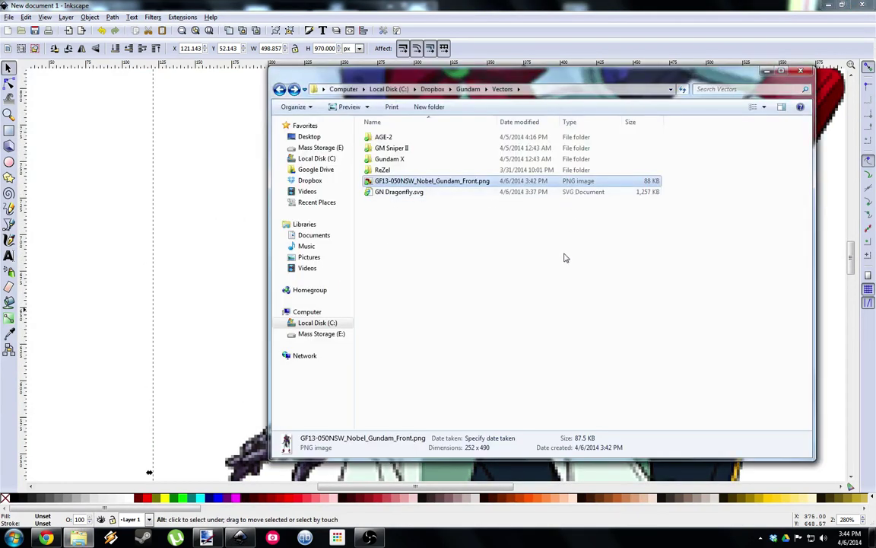
pyautogui.doubleClick(409, 165)
pyautogui.press('BackSpace')
pyautogui.doubleClick(383, 170)
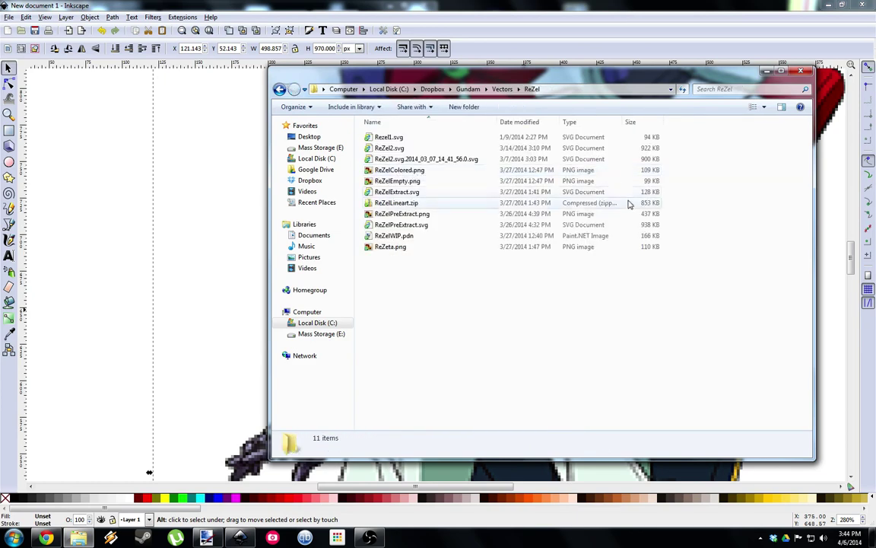
pyautogui.click(407, 181)
pyautogui.press('BackSpace')
pyautogui.rightClick(409, 181)
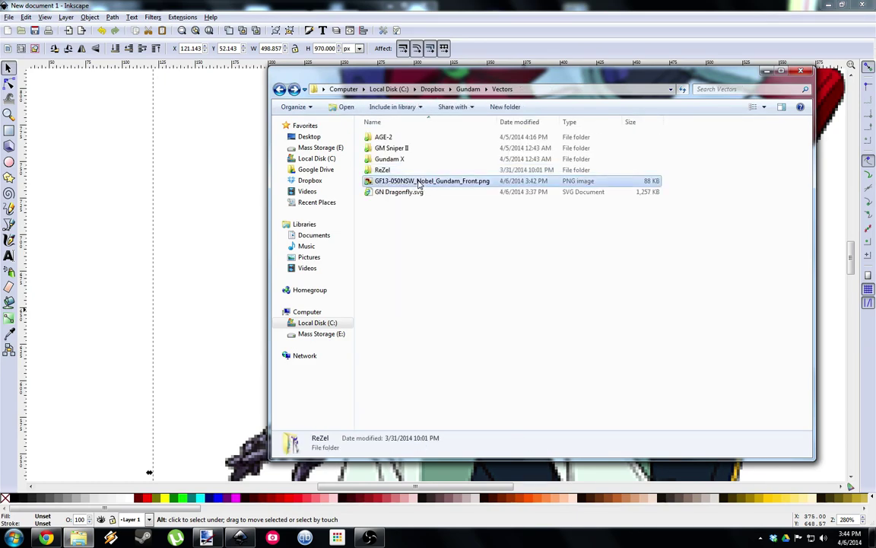
pyautogui.doubleClick(403, 169)
pyautogui.rightClick(420, 181)
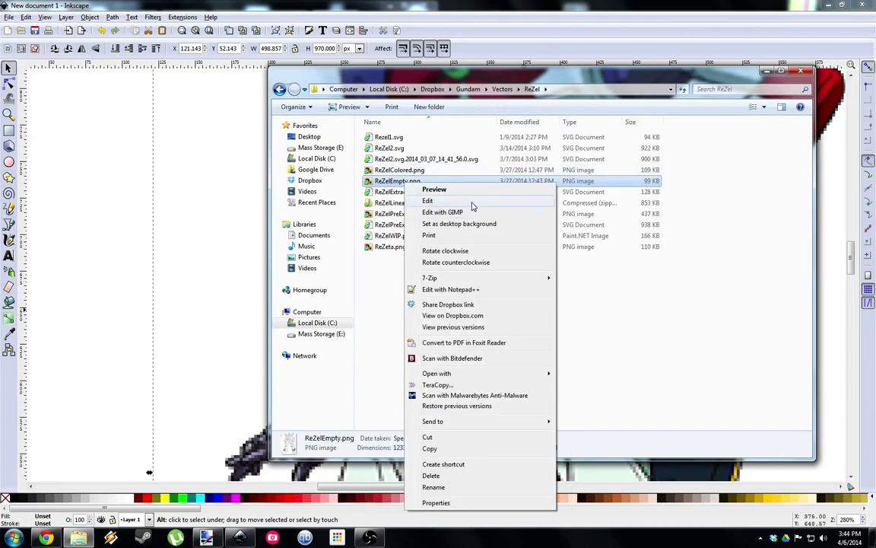
pyautogui.click(466, 200)
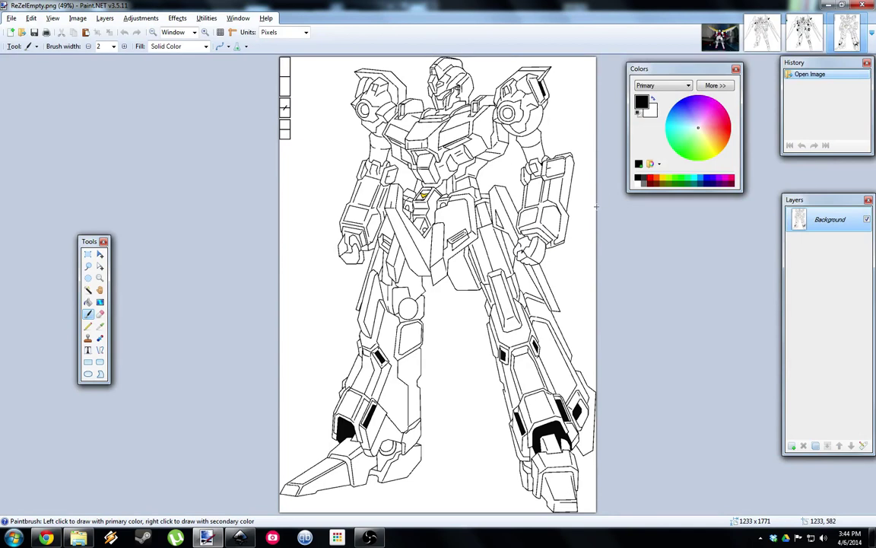
# Bucket-fill the ReZel chest plates, left shoulder, area below the chest and right-arm shield blue.
pyautogui.click(684, 108)
pyautogui.press('f')
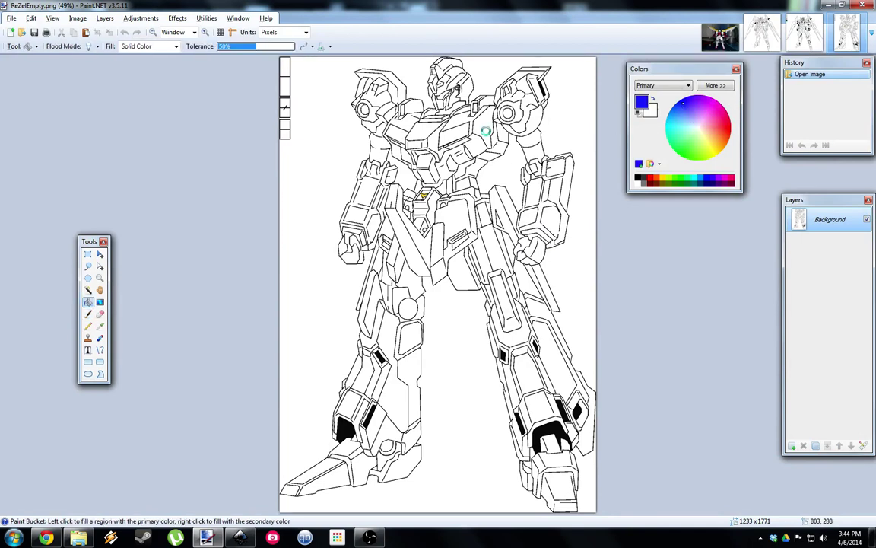
pyautogui.click(485, 131)
pyautogui.click(450, 135)
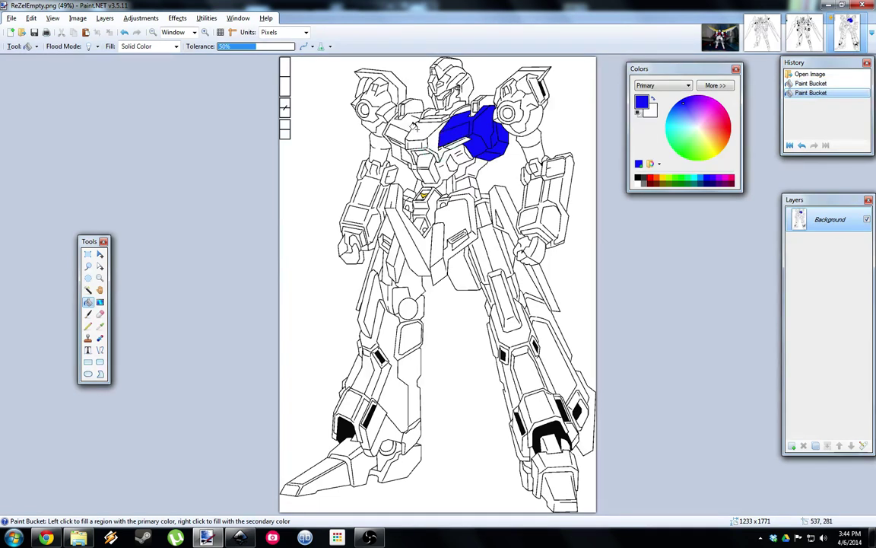
pyautogui.click(410, 137)
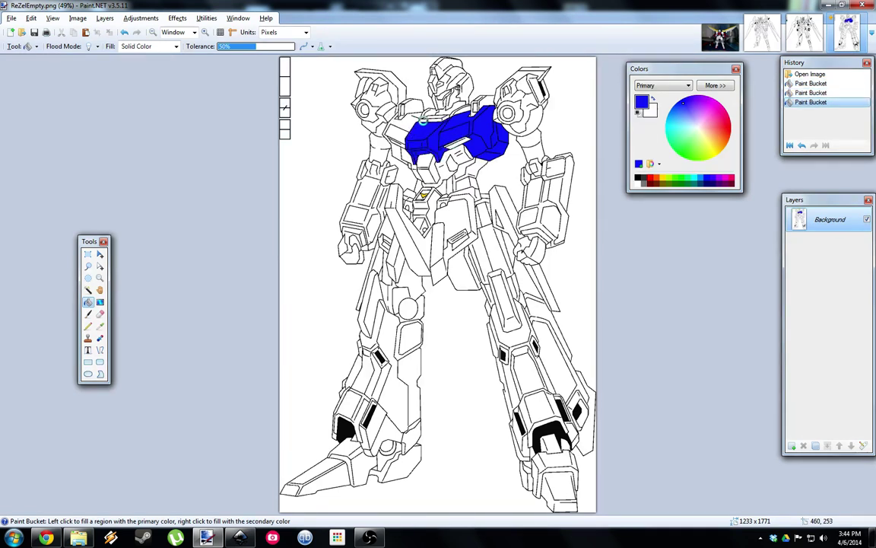
pyautogui.click(401, 119)
pyautogui.click(400, 136)
pyautogui.click(400, 152)
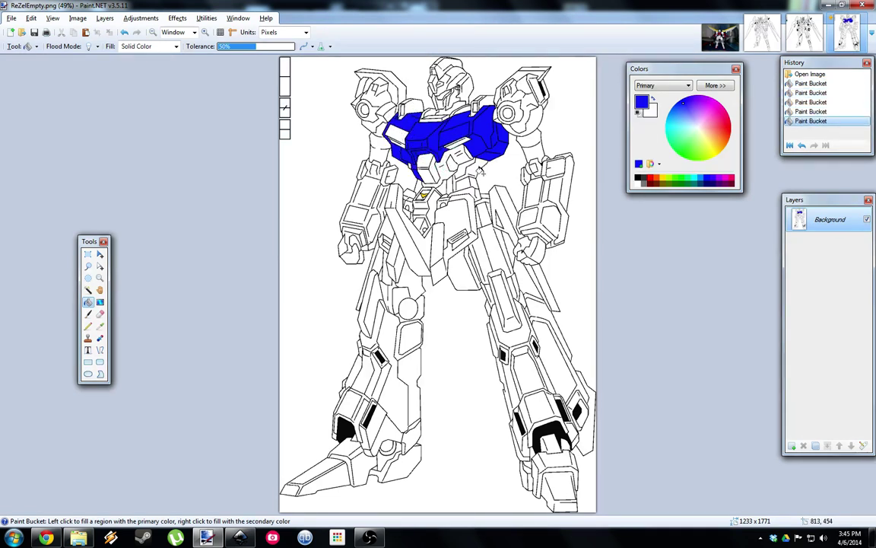
pyautogui.click(543, 210)
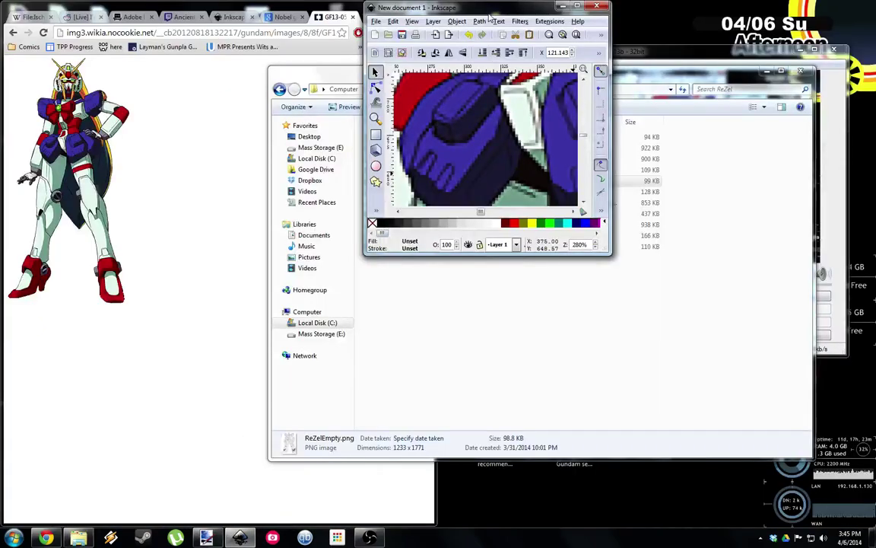
# Maximize Inkscape and select the Bezier tool over the Nobel Gundam picture.
pyautogui.doubleClick(490, 9)
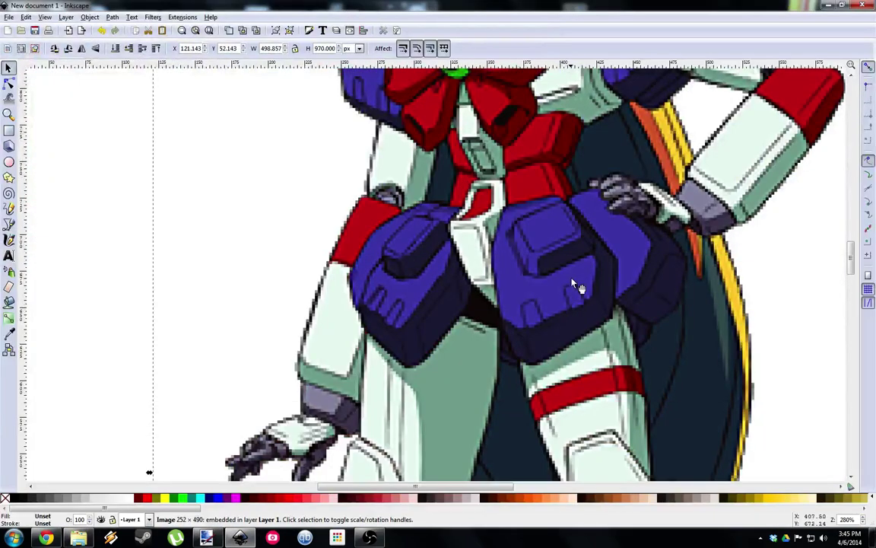
pyautogui.hscroll(5, 571, 281)
pyautogui.scroll(8, 556, 289)
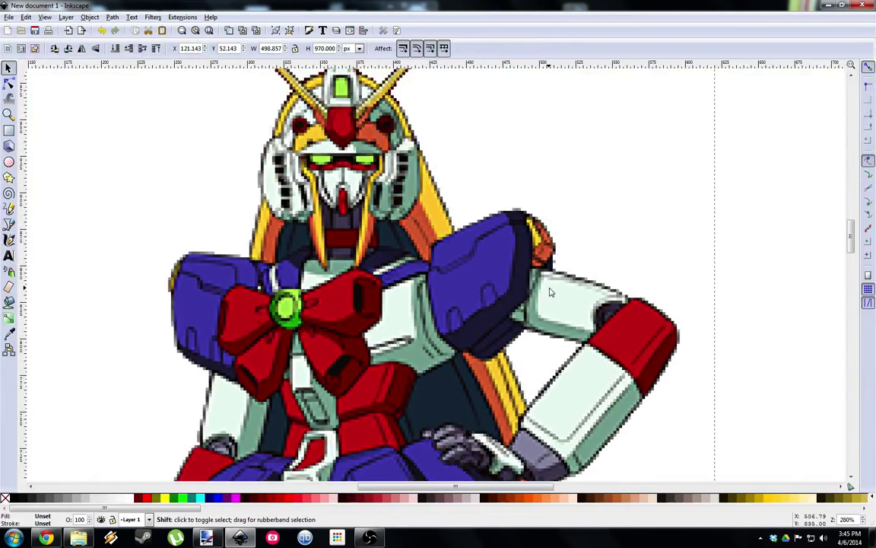
pyautogui.press('b')
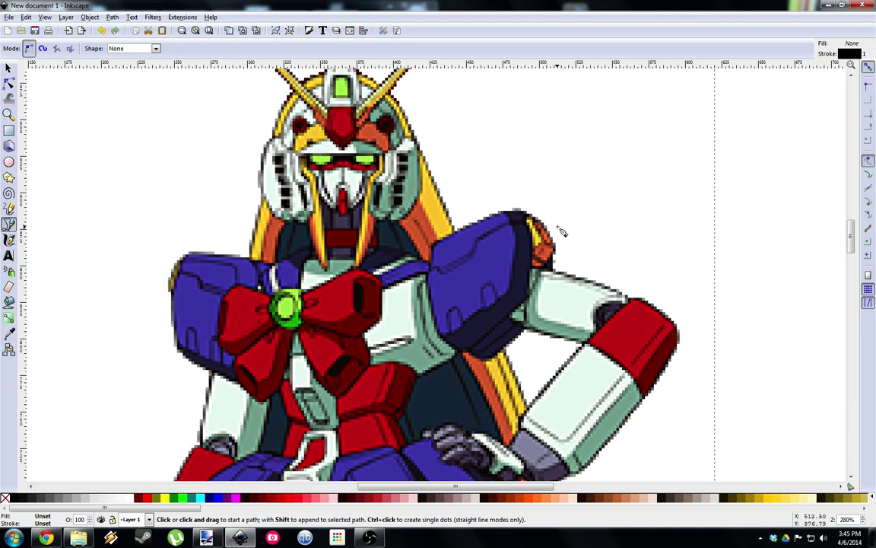
pyautogui.scroll(4, 580, 281)
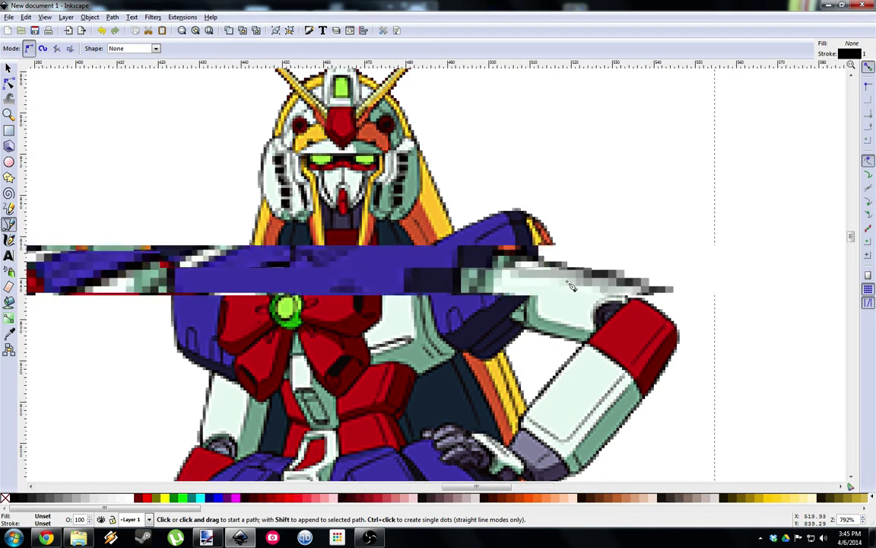
pyautogui.scroll(-3, 481, 242)
pyautogui.scroll(-4, 429, 248)
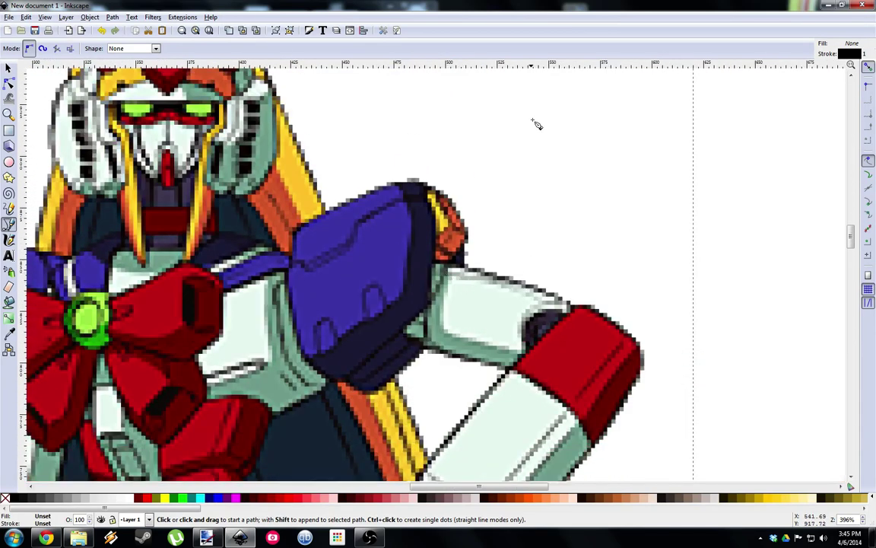
pyautogui.click(365, 127)
pyautogui.click(617, 126)
pyautogui.click(624, 289)
pyautogui.click(773, 199)
pyautogui.press('Return')
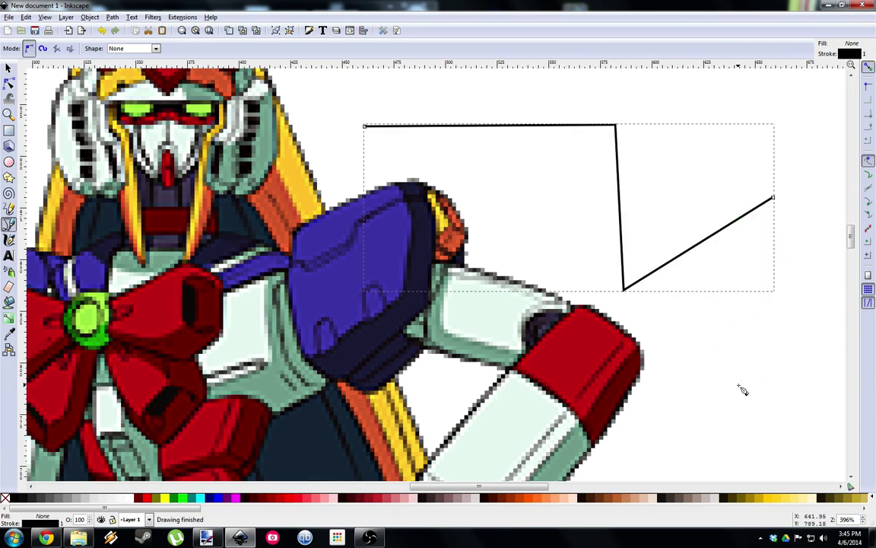
pyautogui.scroll(-2, 747, 356)
pyautogui.scroll(4, 746, 354)
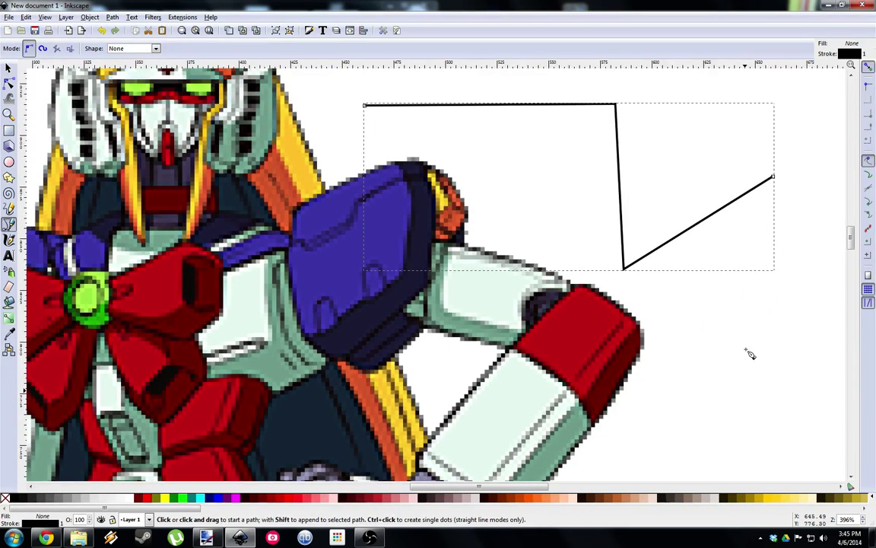
pyautogui.hotkey('ctrl', 'z')
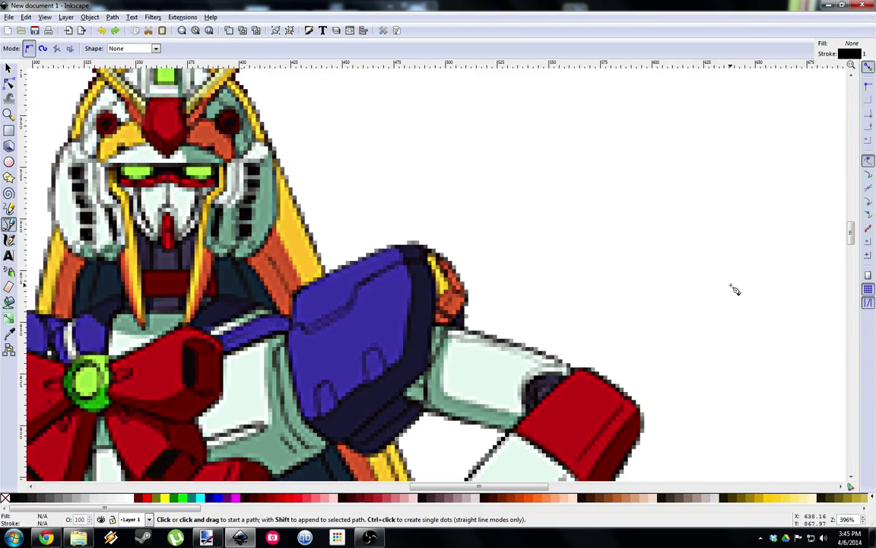
pyautogui.click(498, 160)
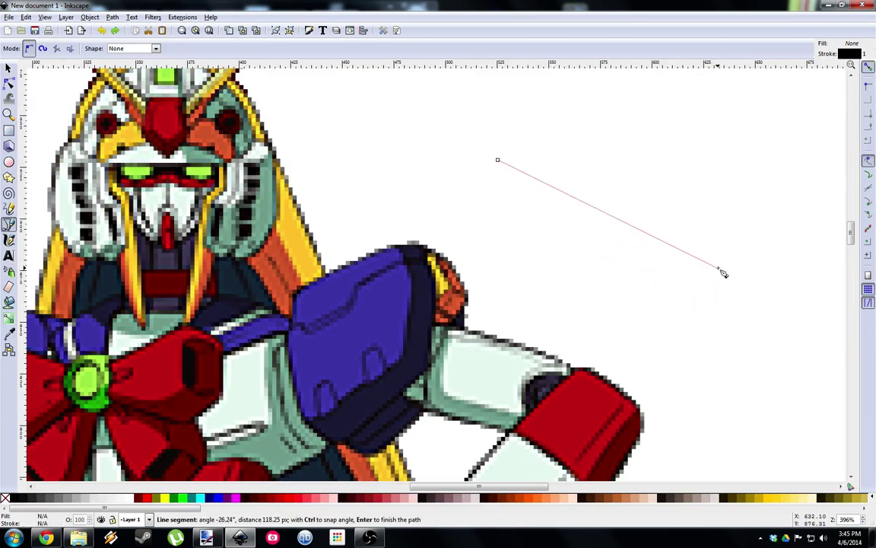
pyautogui.moveTo(720, 270); pyautogui.dragTo(696, 410)
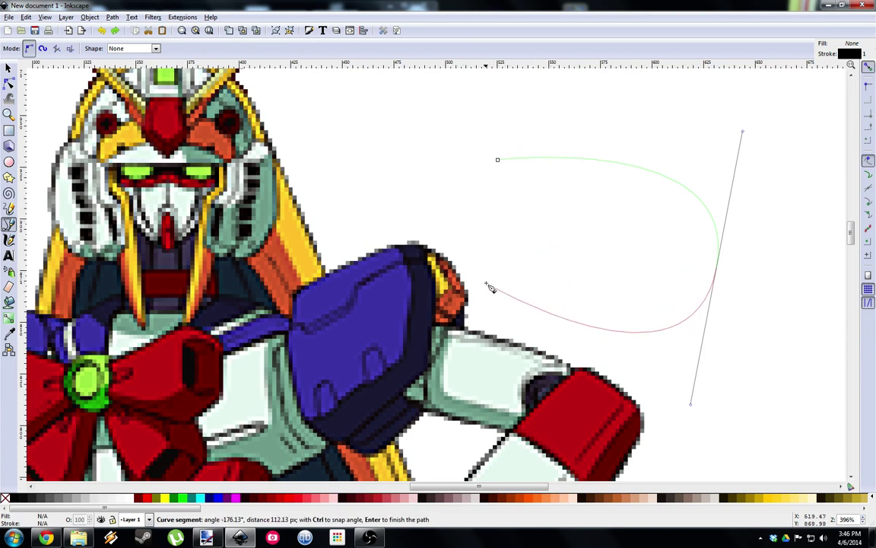
pyautogui.press('Return')
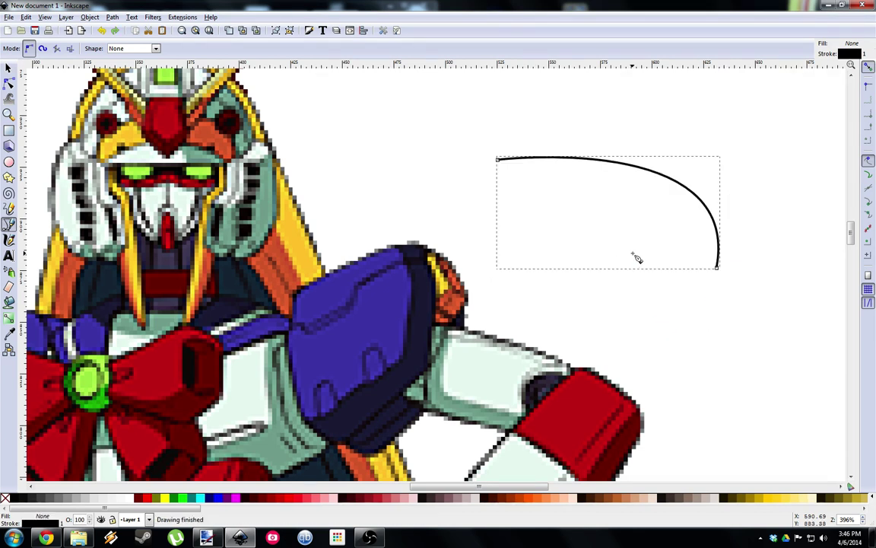
pyautogui.click(718, 269)
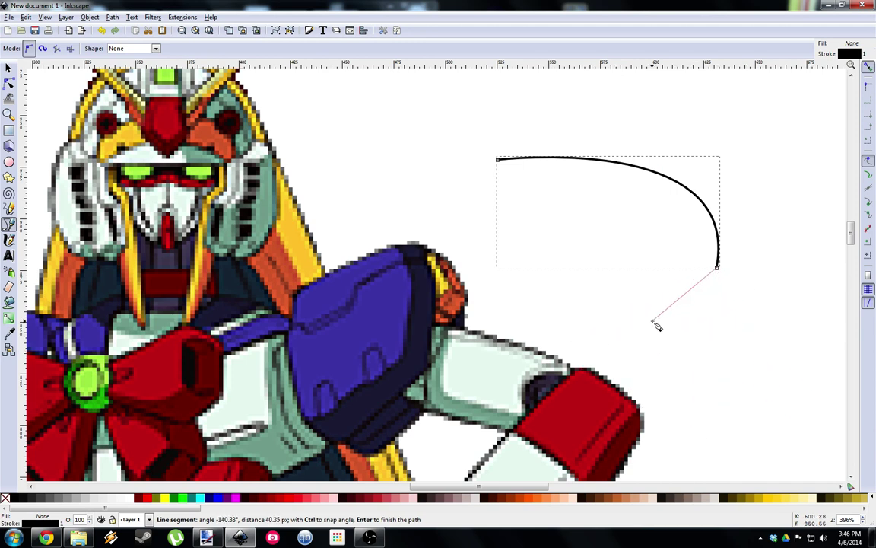
pyautogui.moveTo(656, 327); pyautogui.dragTo(515, 147)
pyautogui.press('Return')
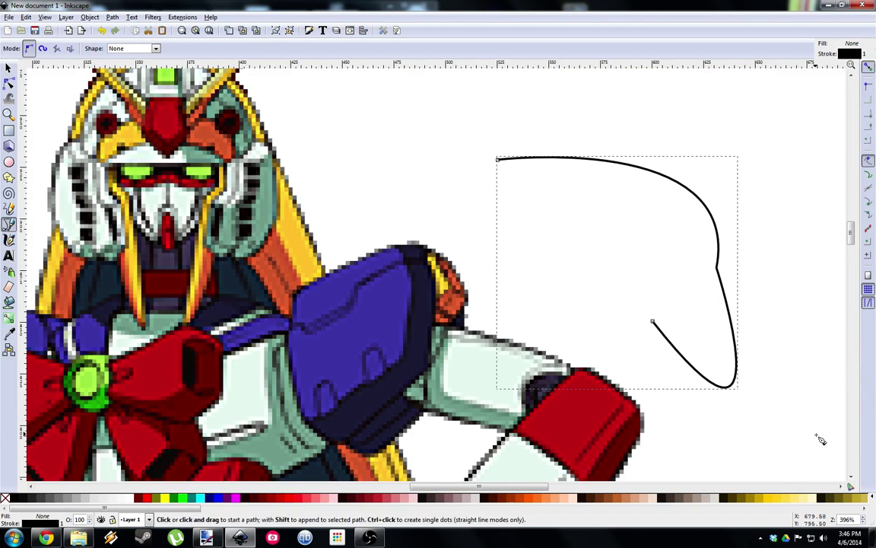
pyautogui.hotkey('ctrl', 'z')
pyautogui.hotkey('ctrl', 'z')
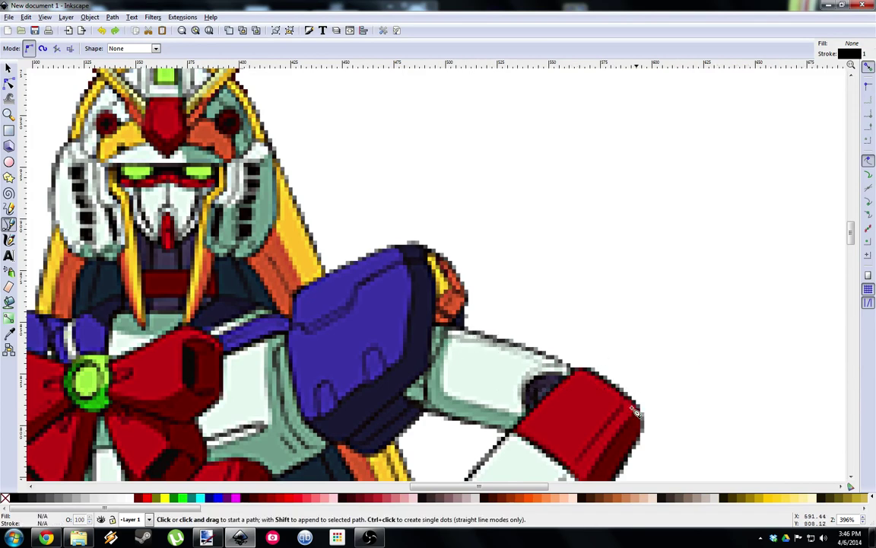
# Trace a four-point black outline along the blue shoulder armour's top and right edges.
pyautogui.scroll(-9, 575, 369)
pyautogui.scroll(2, 298, 192)
pyautogui.moveTo(298, 192); pyautogui.dragTo(297, 288)
pyautogui.click(295, 288)
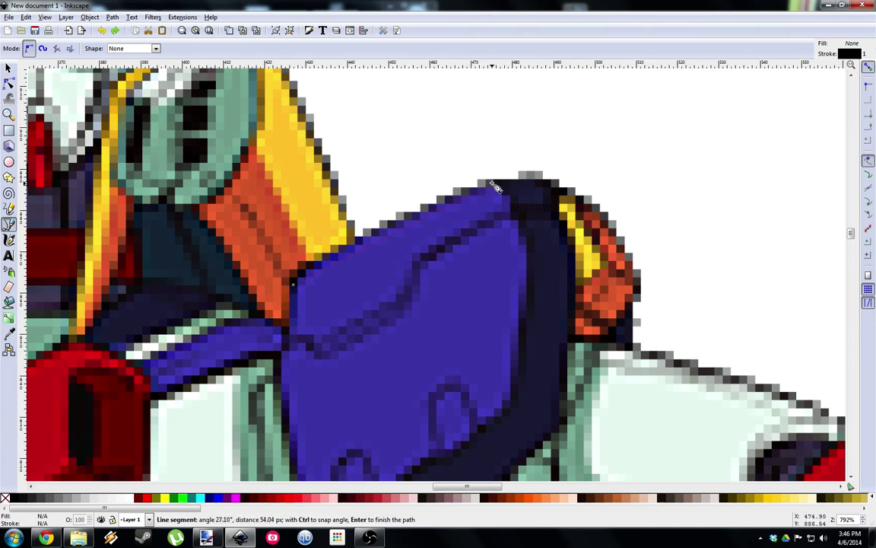
pyautogui.click(495, 188)
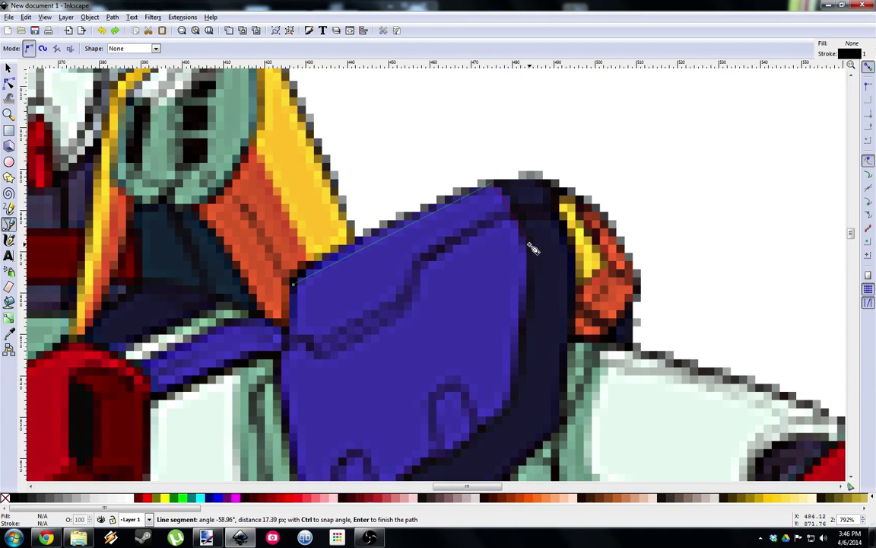
pyautogui.click(533, 245)
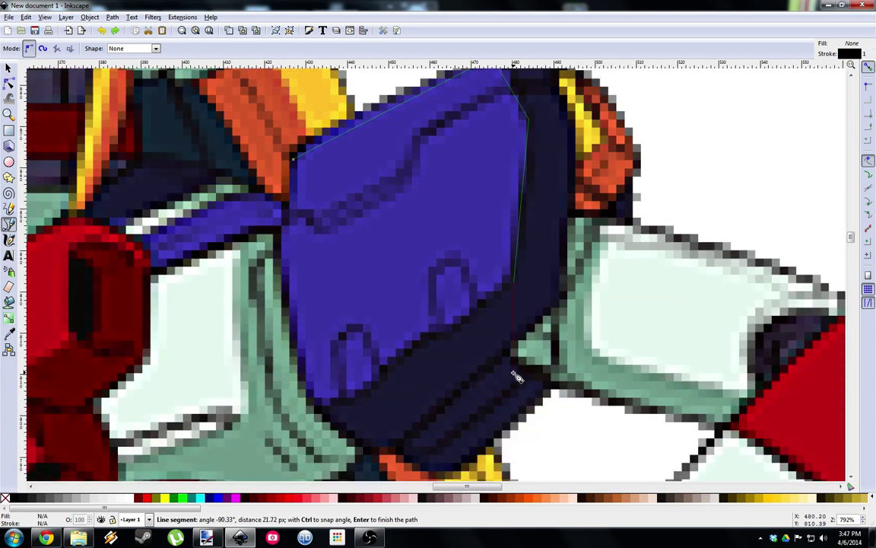
pyautogui.click(514, 411)
pyautogui.press('Return')
# Discard an unwanted extra curve started from the outline's first point.
pyautogui.scroll(-3, 515, 377)
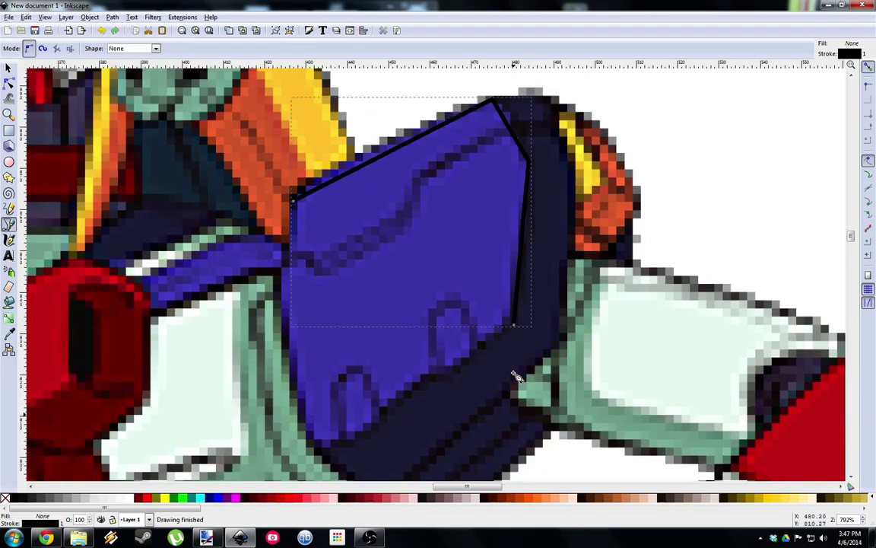
pyautogui.scroll(3, 497, 278)
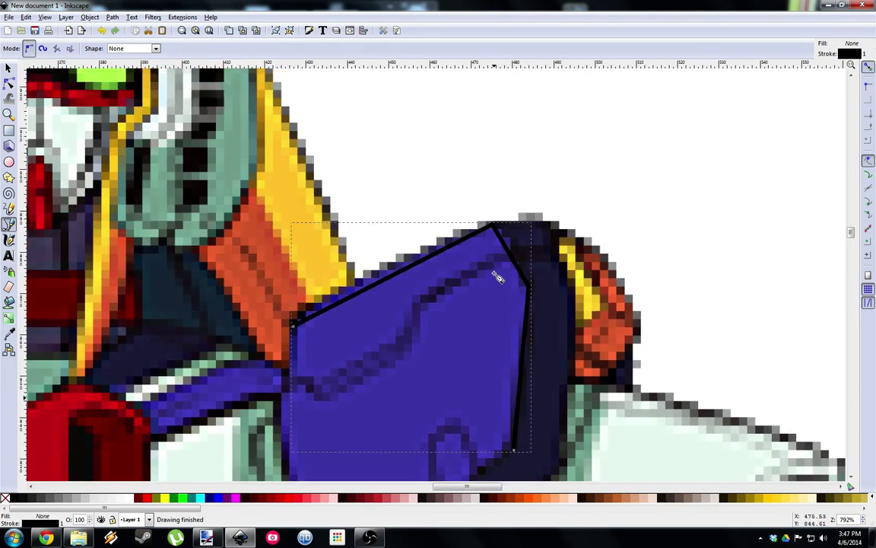
pyautogui.scroll(-1, 499, 286)
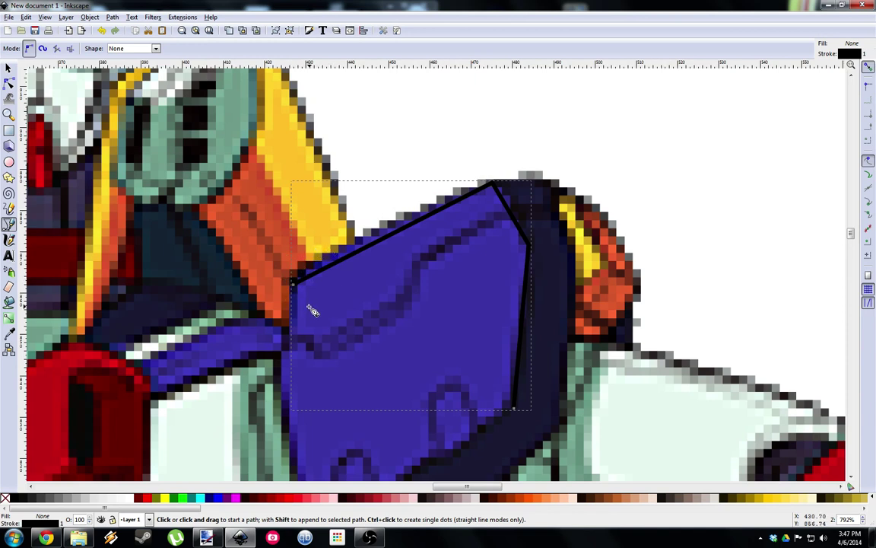
pyautogui.moveTo(295, 282); pyautogui.dragTo(212, 232)
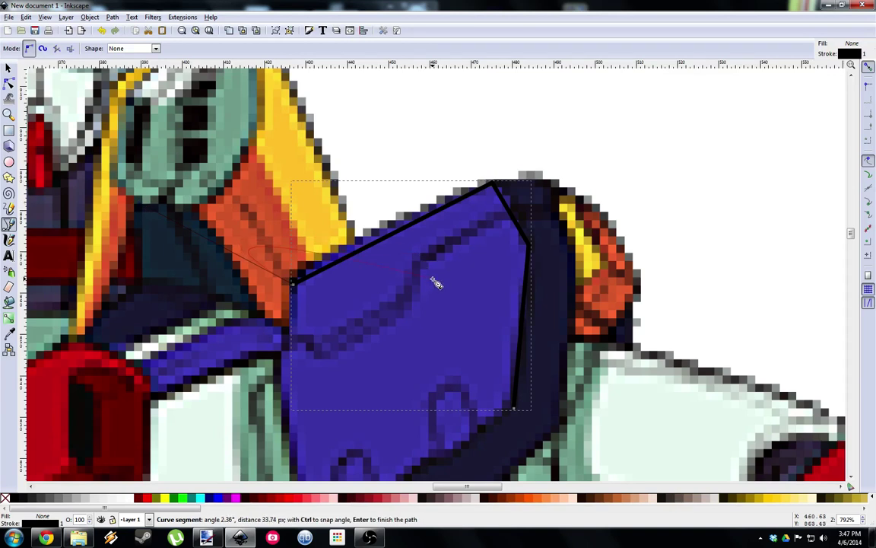
pyautogui.press('Escape')
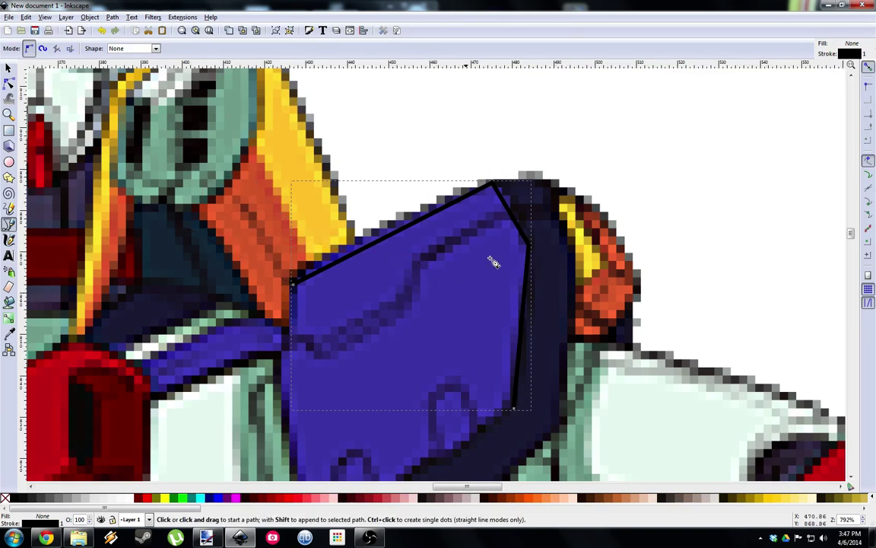
# Nudge the outline's left and top nodes onto the blue armour's edge and shoulder peak.
pyautogui.click(8, 84)
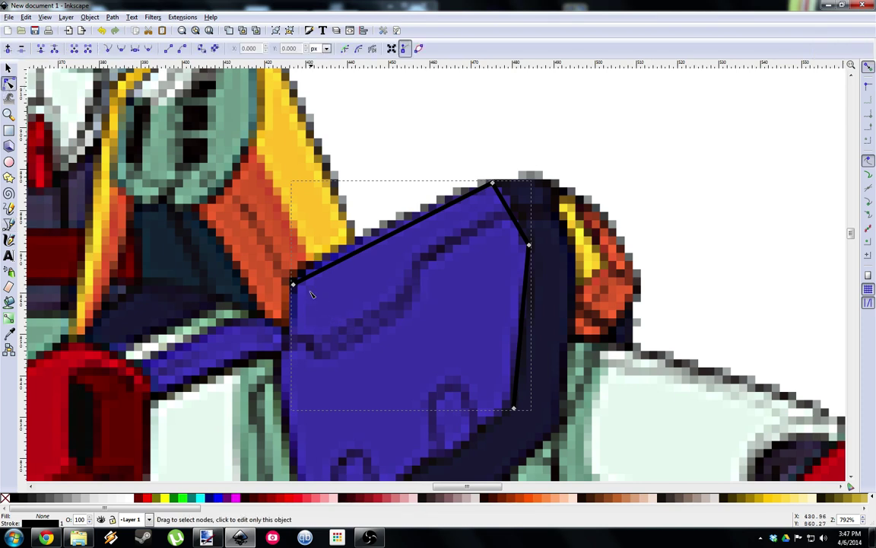
pyautogui.moveTo(294, 285); pyautogui.dragTo(305, 271)
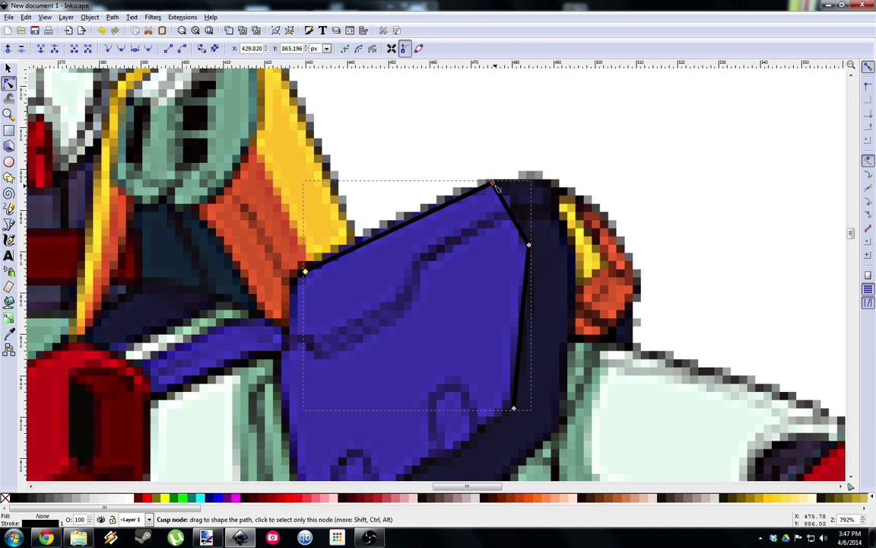
pyautogui.moveTo(493, 183); pyautogui.dragTo(499, 181)
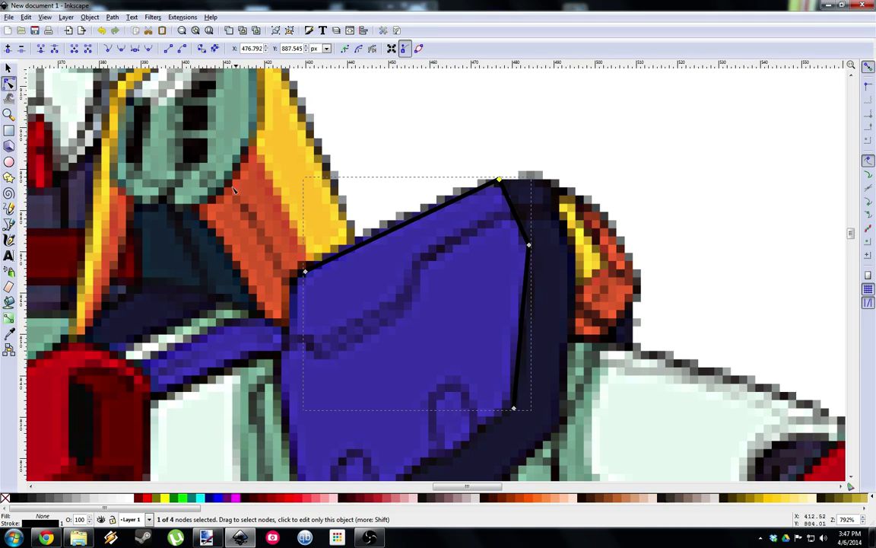
pyautogui.scroll(2, 298, 319)
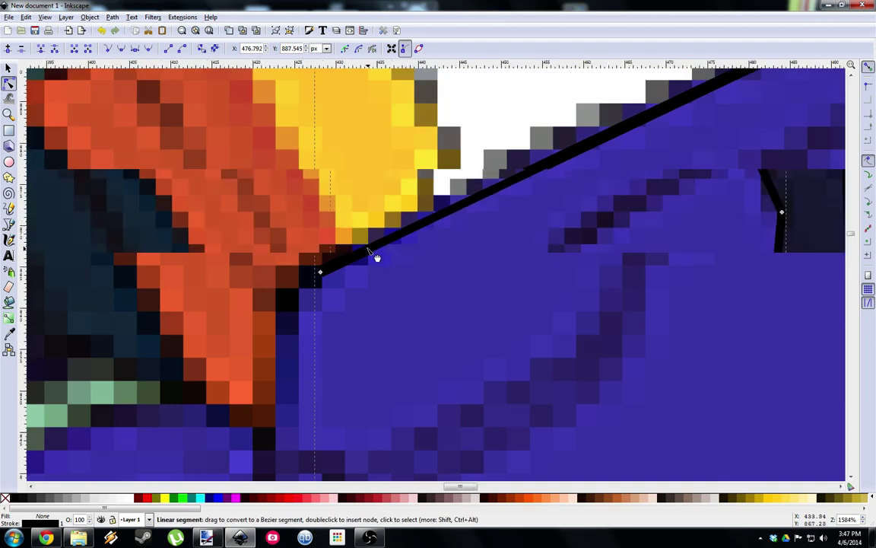
pyautogui.scroll(-1, 376, 257)
pyautogui.moveTo(344, 261)
pyautogui.mouseDown()
pyautogui.moveTo(449, 141)
pyautogui.moveTo(342, 235)
pyautogui.moveTo(327, 278)
pyautogui.moveTo(337, 255)
pyautogui.moveTo(366, 251)
pyautogui.moveTo(356, 249)
pyautogui.mouseUp()
# Continue the outline from its left end node down the armour's left edge with the Pen tool.
pyautogui.press('p')
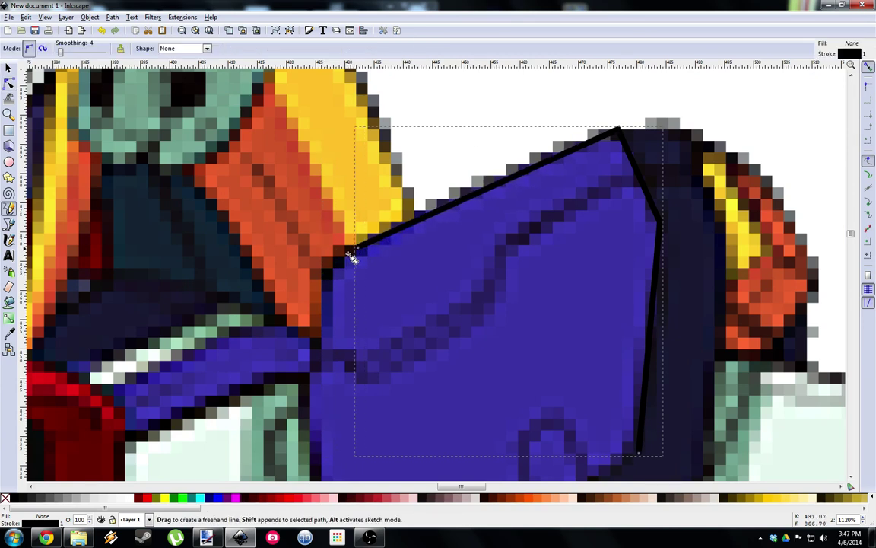
pyautogui.press('b')
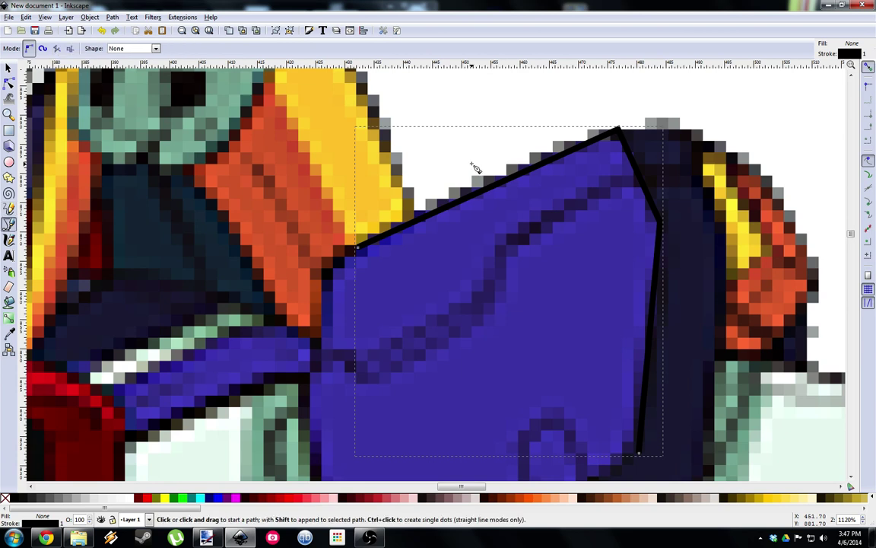
pyautogui.click(359, 250)
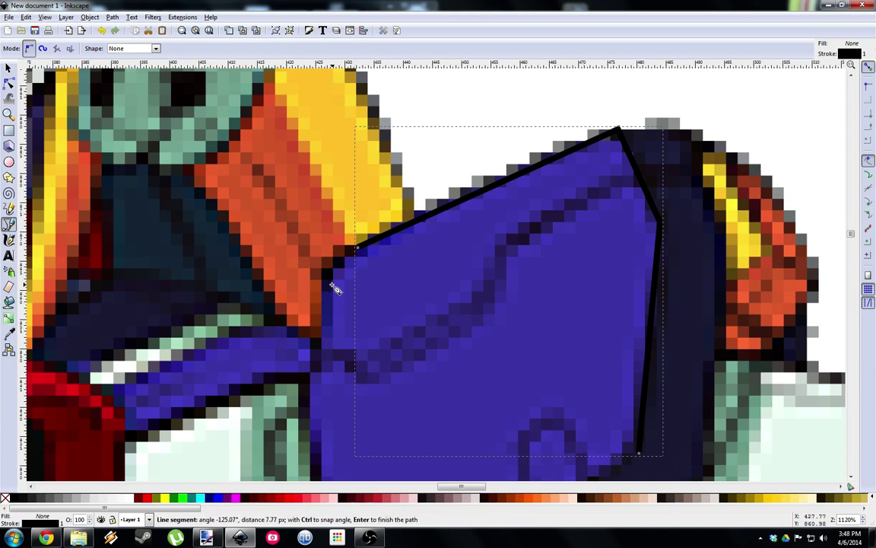
pyautogui.scroll(-3, 332, 283)
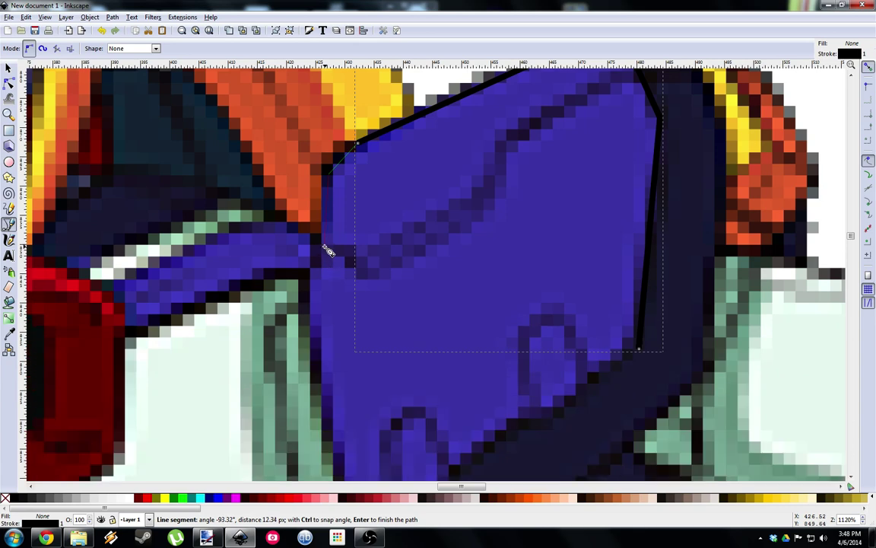
pyautogui.doubleClick(329, 251)
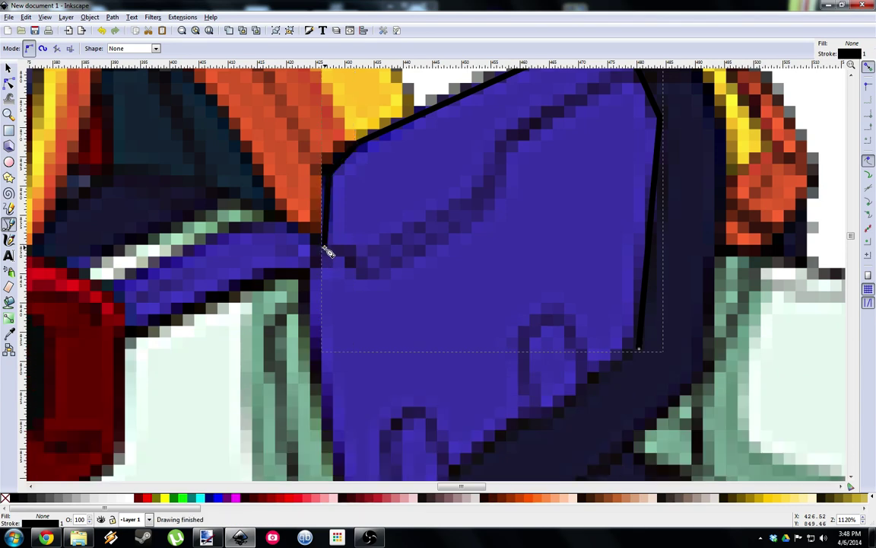
pyautogui.scroll(3, 329, 251)
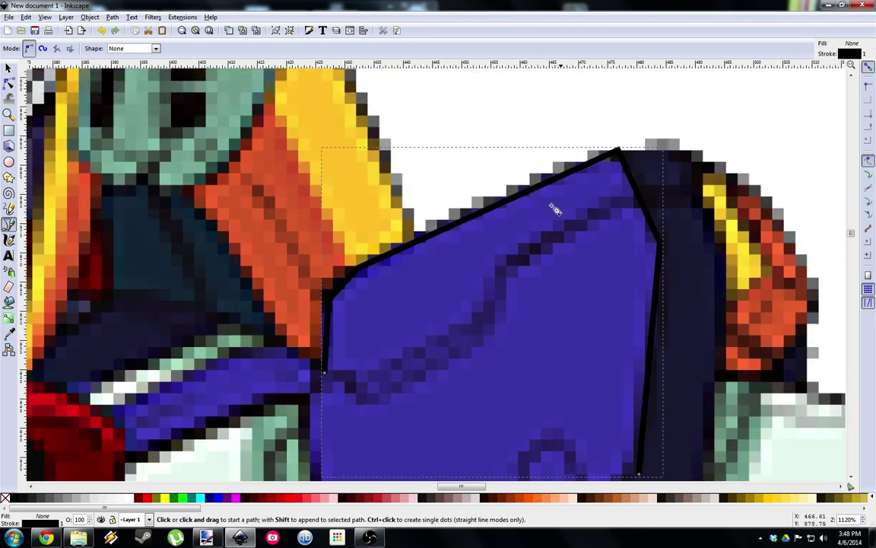
pyautogui.scroll(2, 430, 160)
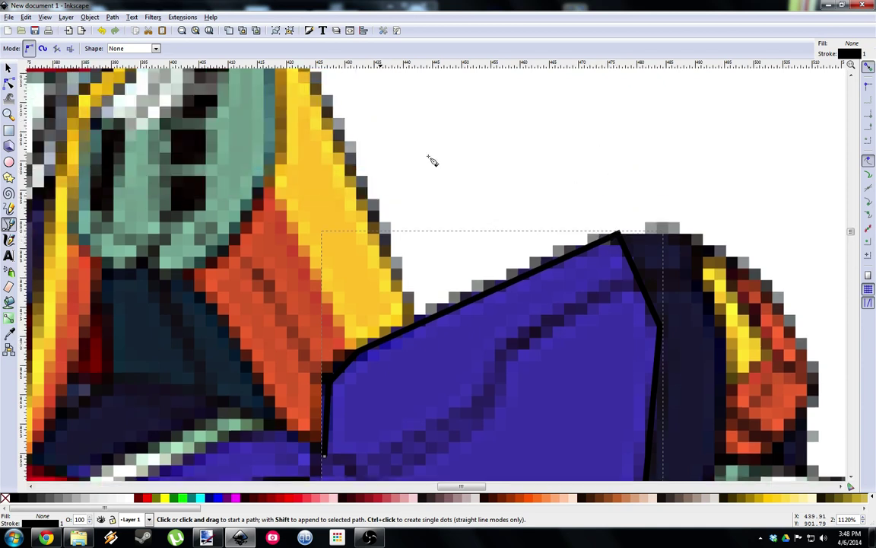
# Discard a stray rectangle accidentally drawn near the shoulder peak.
pyautogui.click(9, 131)
pyautogui.moveTo(626, 206); pyautogui.dragTo(586, 249)
pyautogui.press('Escape')
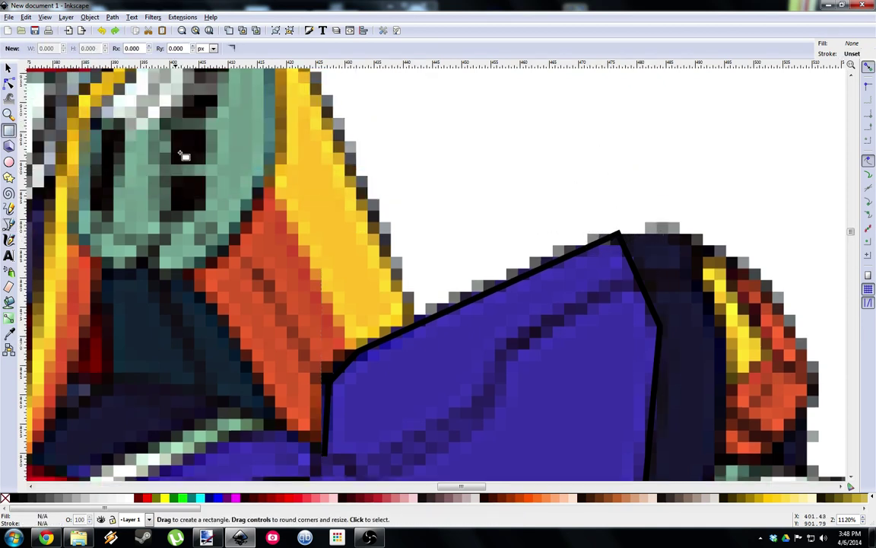
pyautogui.click(9, 82)
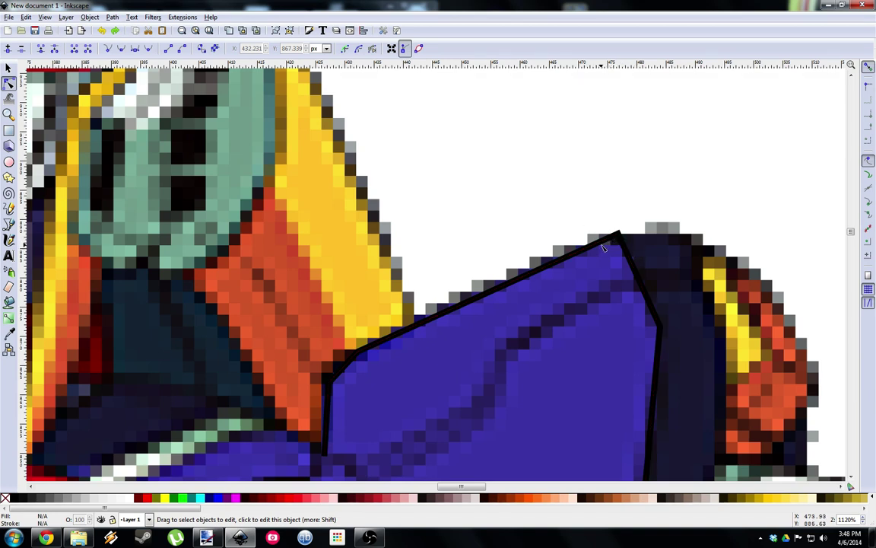
# Insert a new node midway on the top edge and drag it up near the peak.
pyautogui.click(606, 248)
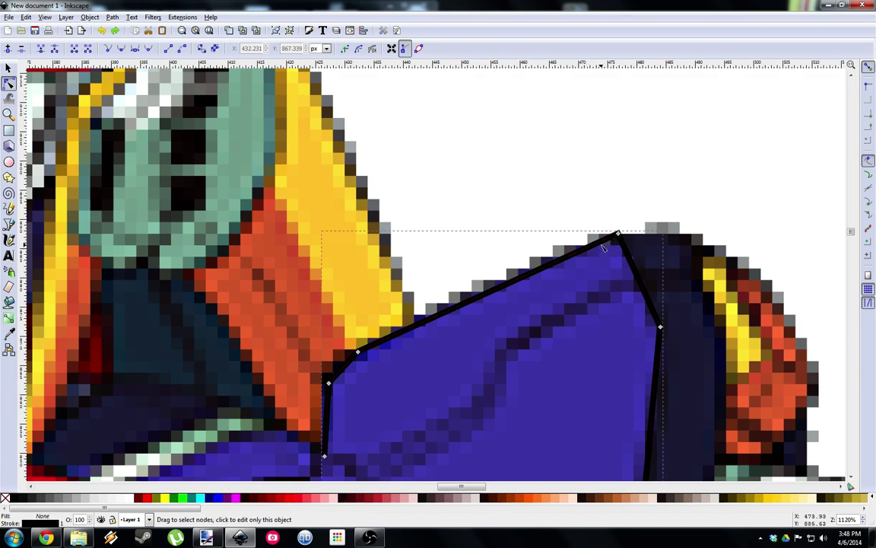
pyautogui.click(450, 315)
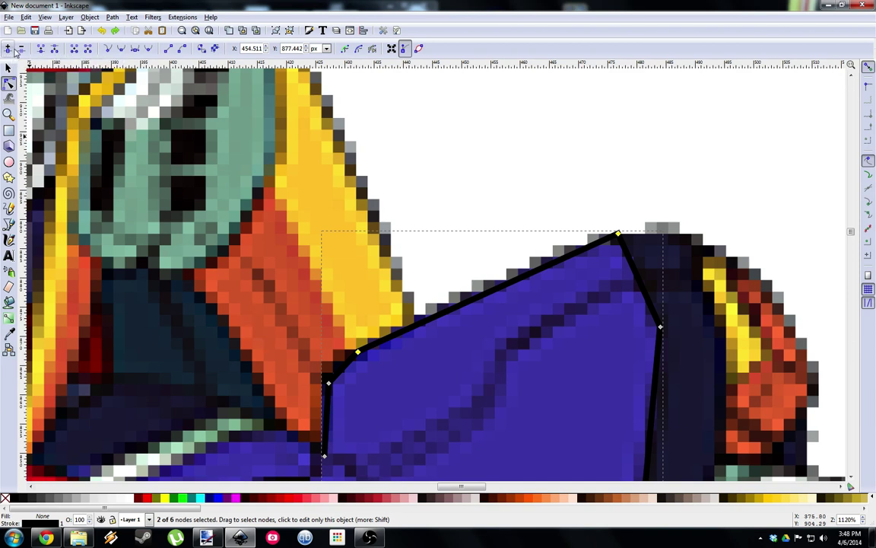
pyautogui.click(9, 49)
pyautogui.moveTo(491, 294); pyautogui.dragTo(498, 206)
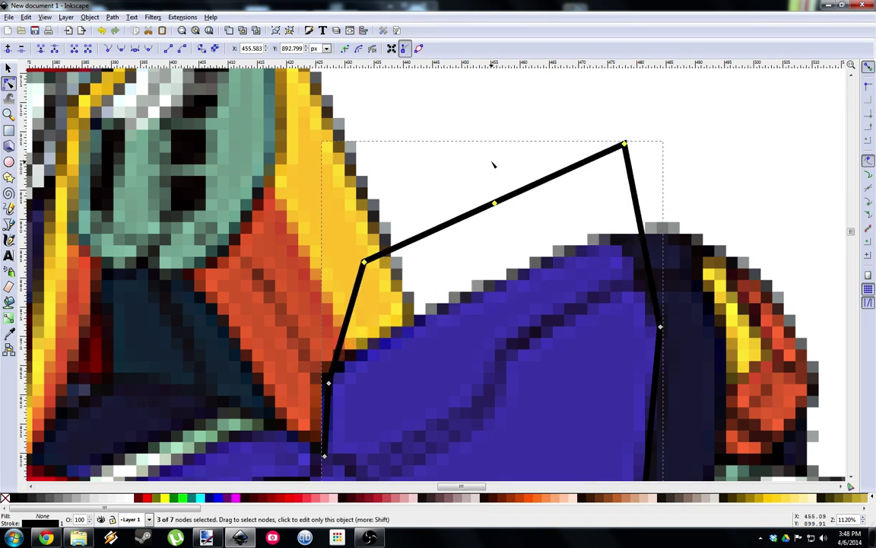
pyautogui.hotkey('ctrl', 'z')
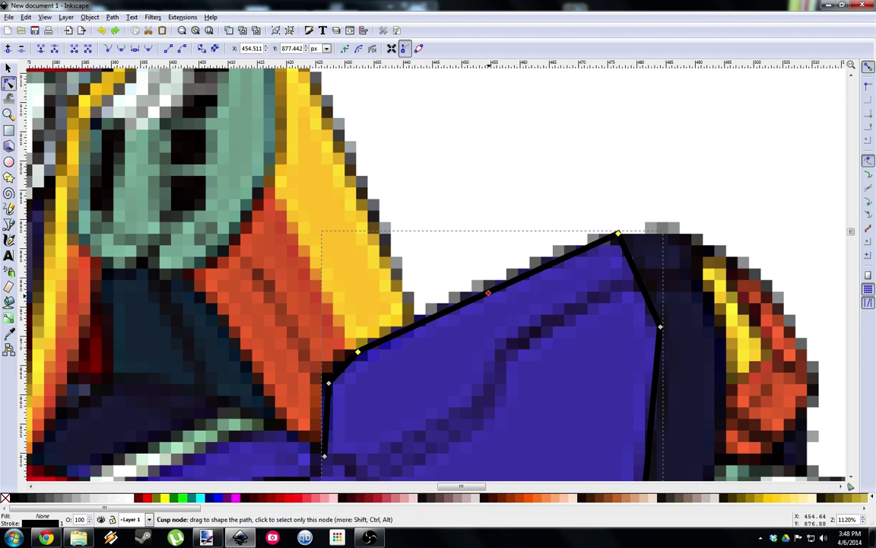
pyautogui.click(488, 292)
pyautogui.moveTo(489, 292); pyautogui.dragTo(601, 242)
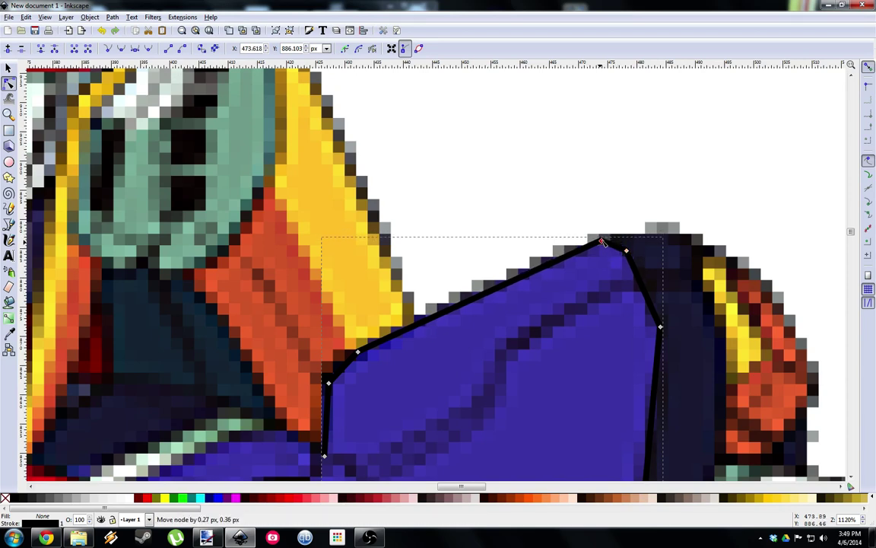
pyautogui.moveTo(602, 242); pyautogui.dragTo(602, 242)
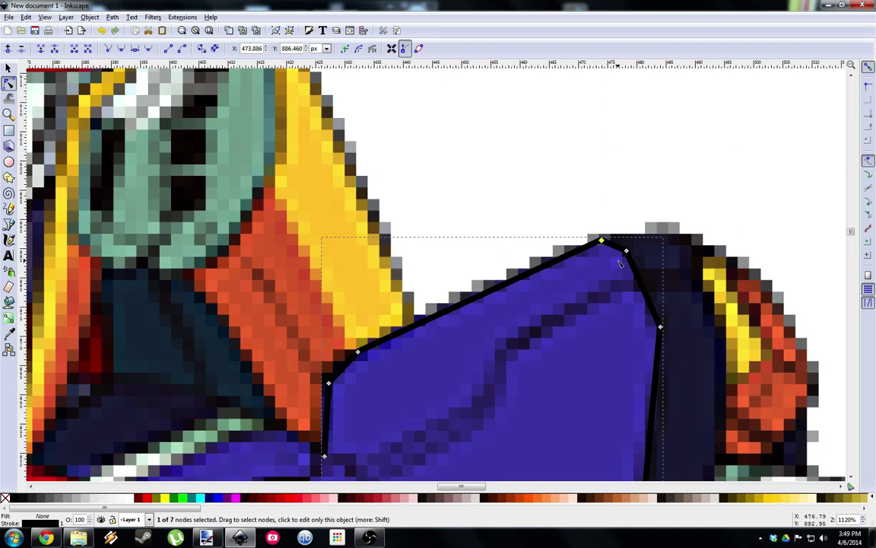
# Trace the outline from the shoulder's top corner across and down the right edge.
pyautogui.press('b')
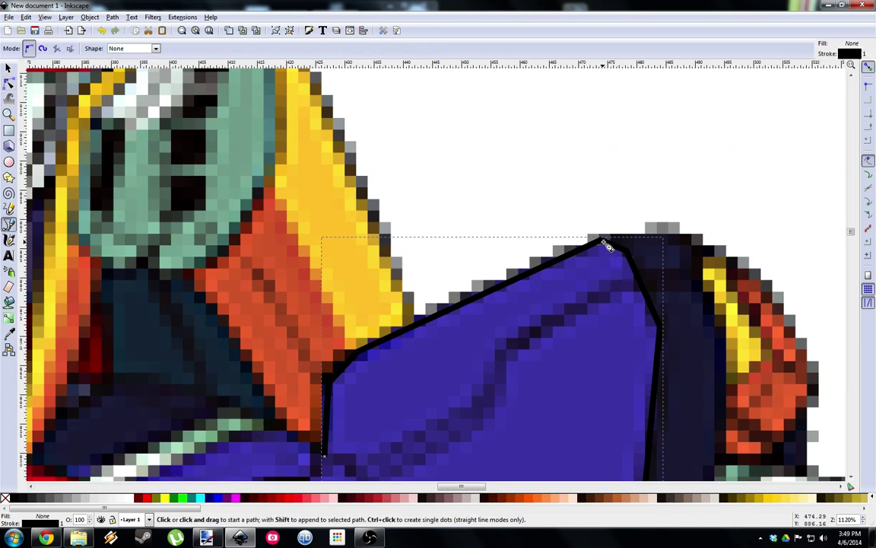
pyautogui.click(603, 240)
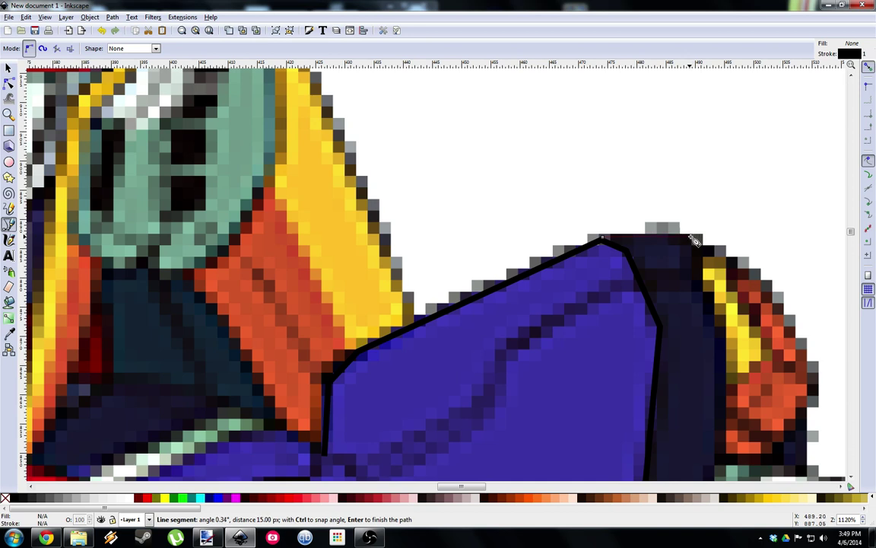
pyautogui.click(695, 241)
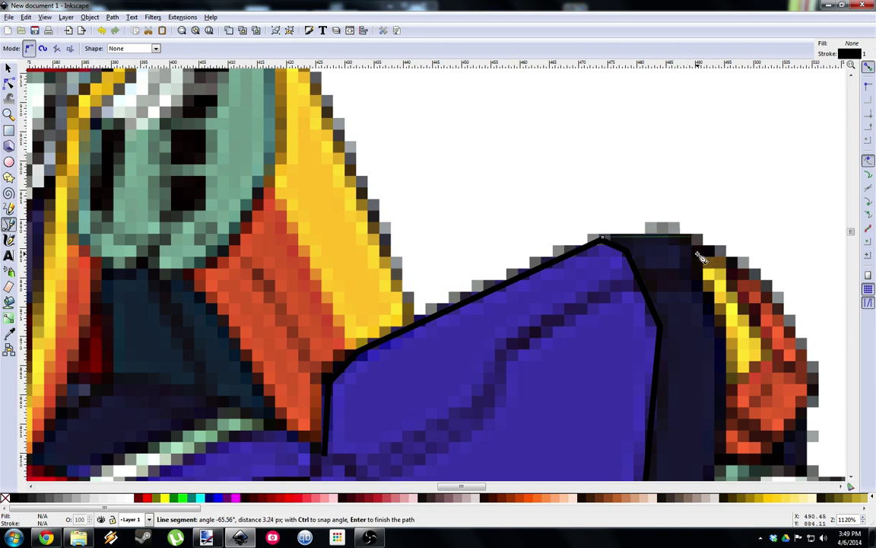
pyautogui.press('BackSpace')
pyautogui.click(678, 238)
pyautogui.click(700, 255)
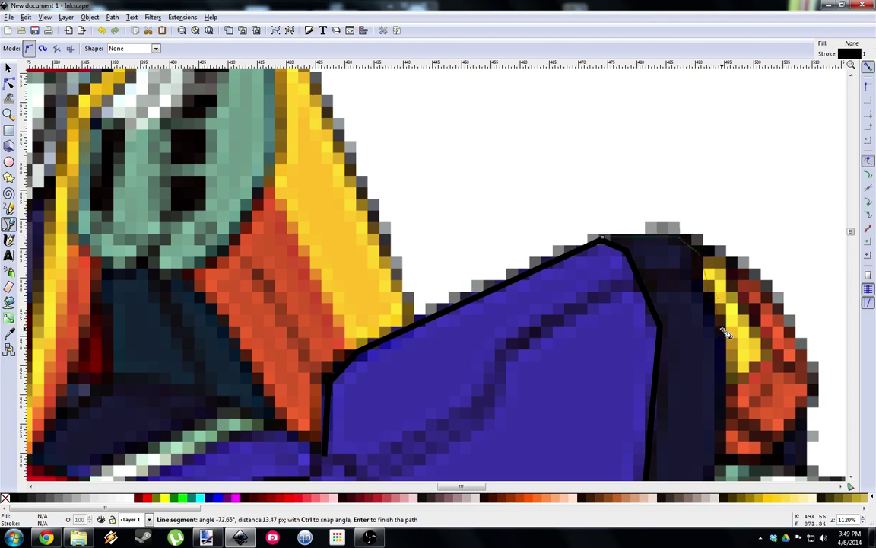
pyautogui.scroll(-5, 724, 284)
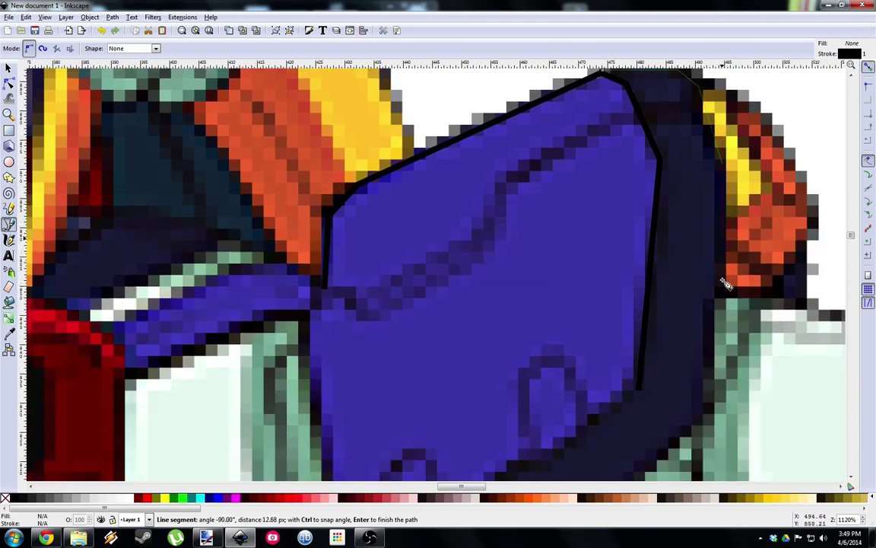
pyautogui.click(706, 407)
# Continue the outline around the lower corner to the lower left, correcting stray points, and finish.
pyautogui.scroll(-8, 684, 358)
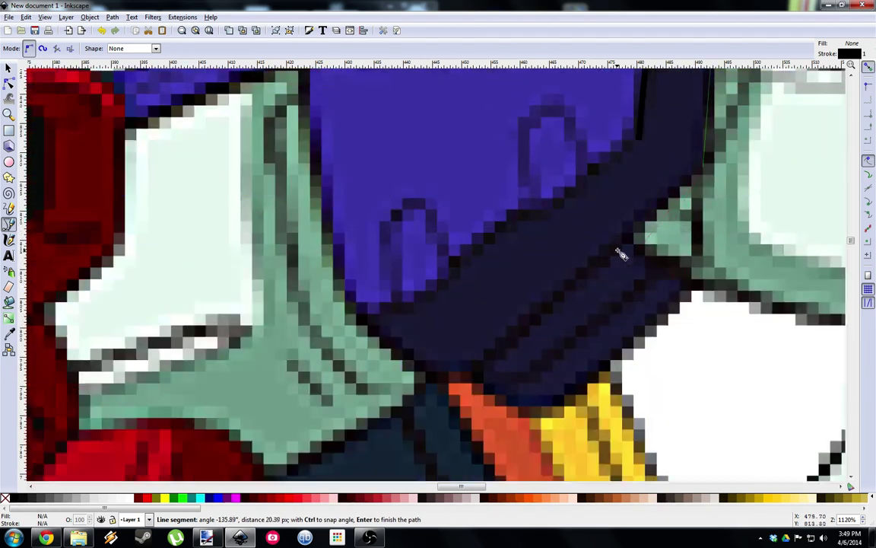
pyautogui.click(476, 366)
pyautogui.click(415, 366)
pyautogui.click(357, 314)
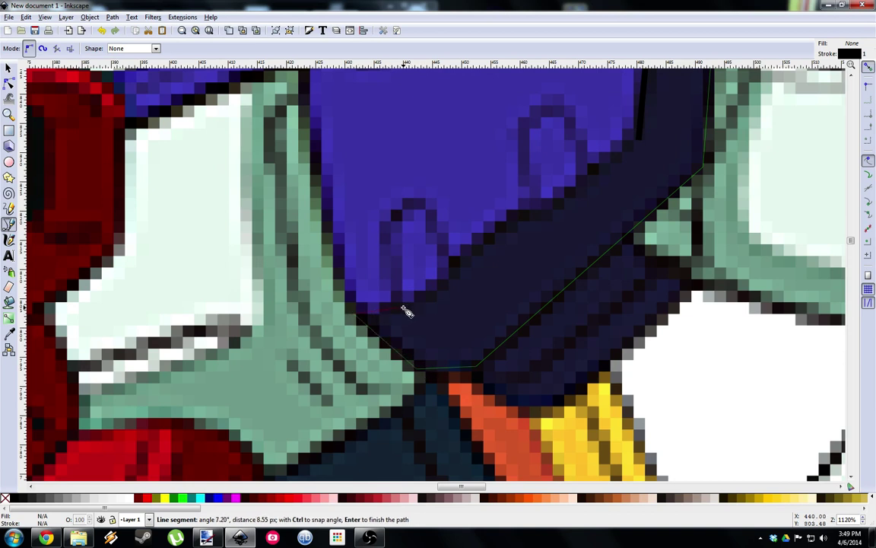
pyautogui.click(404, 307)
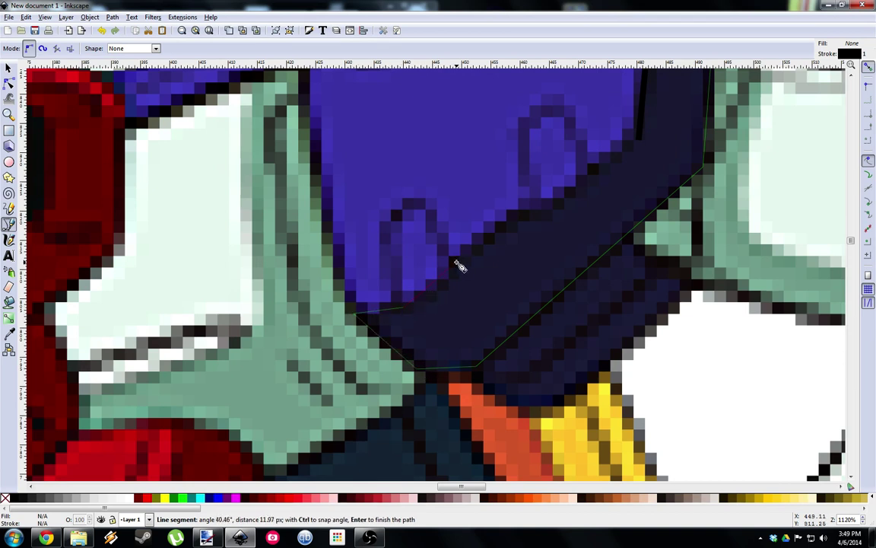
pyautogui.click(456, 264)
pyautogui.press('BackSpace')
pyautogui.press('BackSpace')
pyautogui.press('BackSpace')
pyautogui.press('BackSpace')
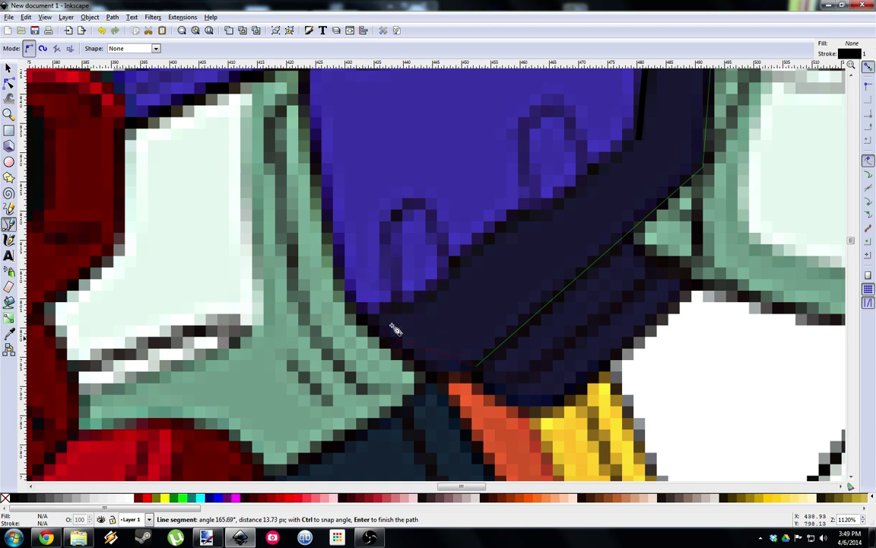
pyautogui.click(427, 371)
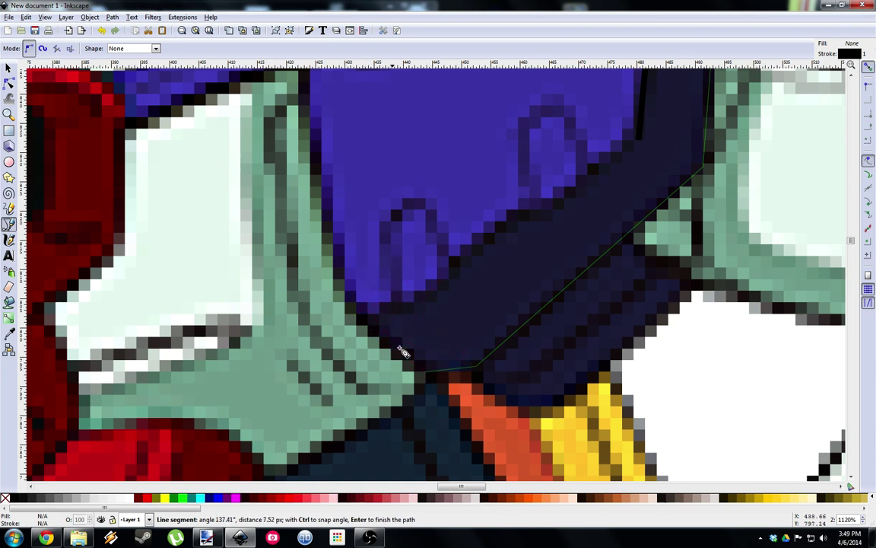
pyautogui.click(355, 310)
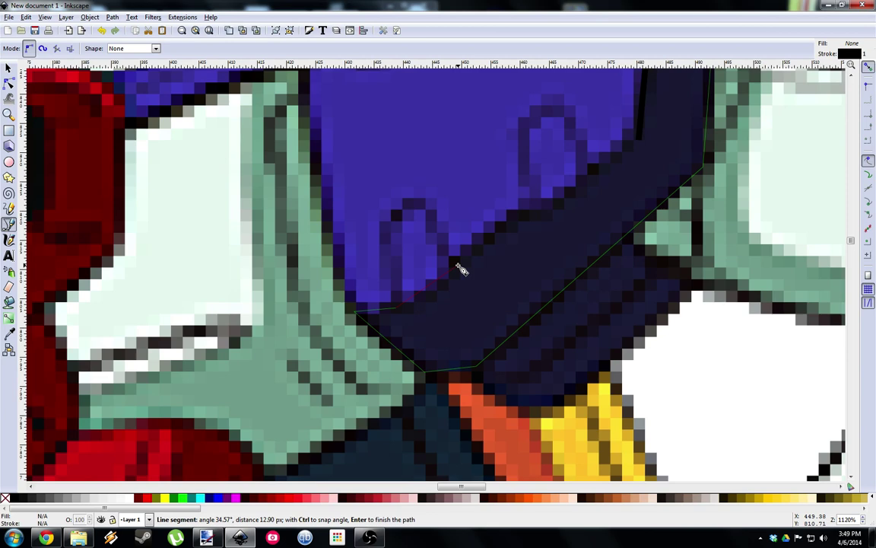
pyautogui.press('Return')
pyautogui.scroll(5, 715, 251)
# Draw a black line along the blue panel's diagonal underside.
pyautogui.scroll(3, 746, 238)
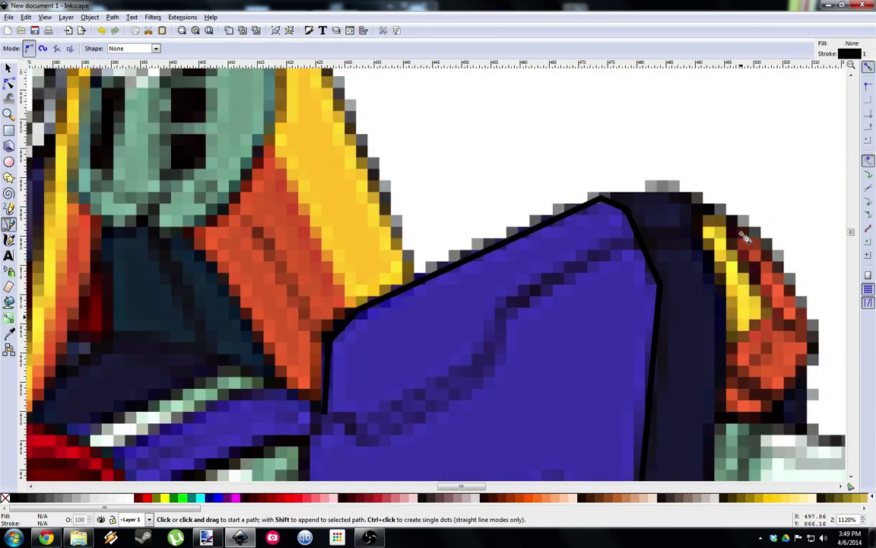
pyautogui.scroll(-5, 662, 259)
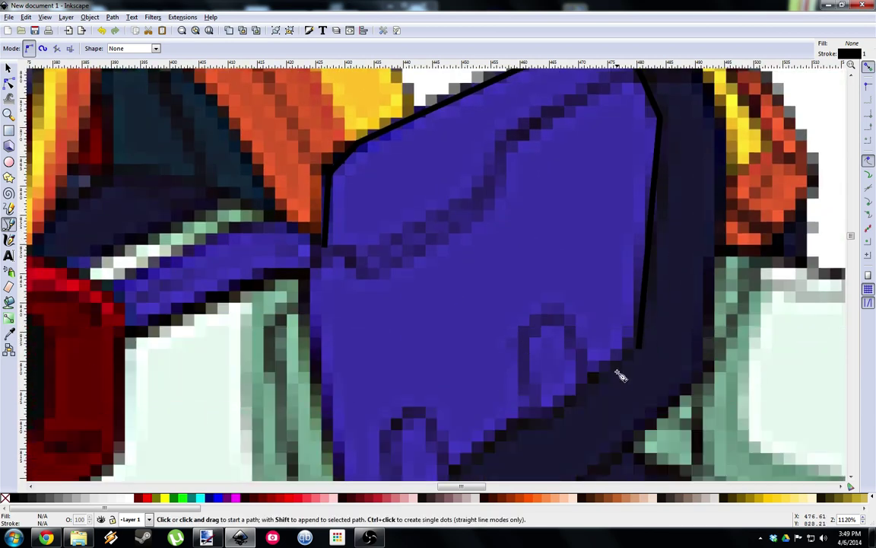
pyautogui.click(640, 347)
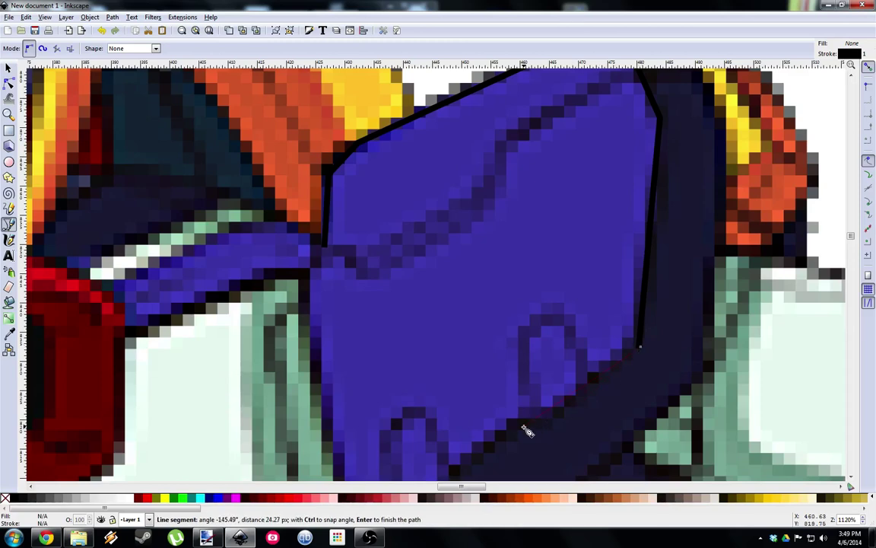
pyautogui.scroll(-6, 493, 348)
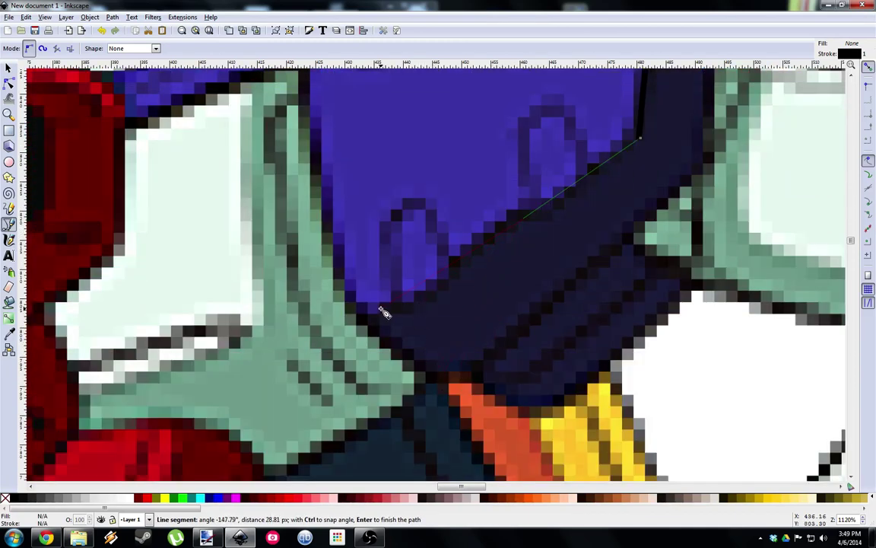
pyautogui.doubleClick(386, 316)
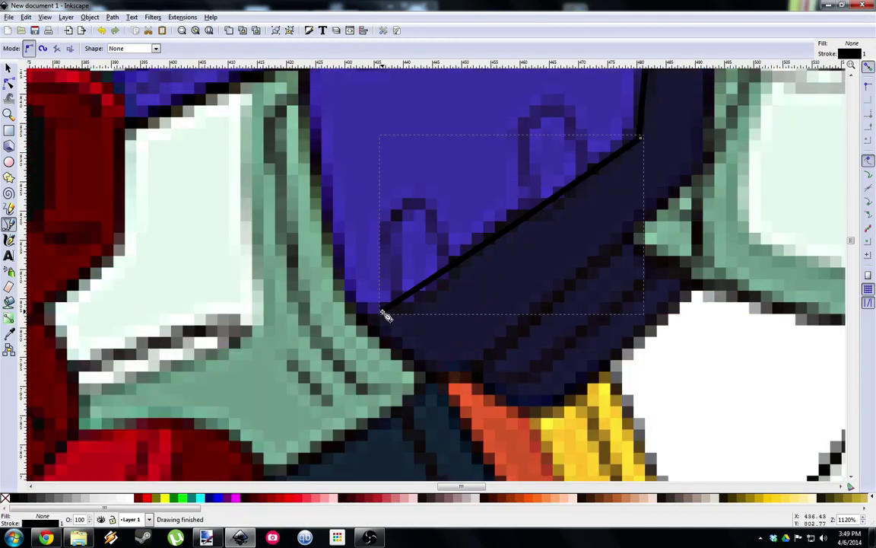
# Draw a straight line along the pale arm's top edge ending at the red cuff.
pyautogui.hscroll(10, 571, 198)
pyautogui.scroll(-3, 578, 202)
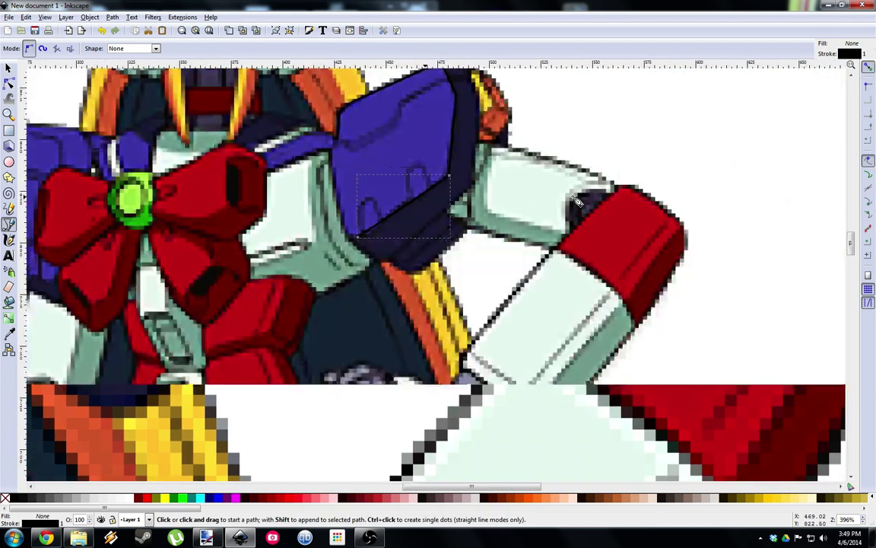
pyautogui.scroll(3, 512, 245)
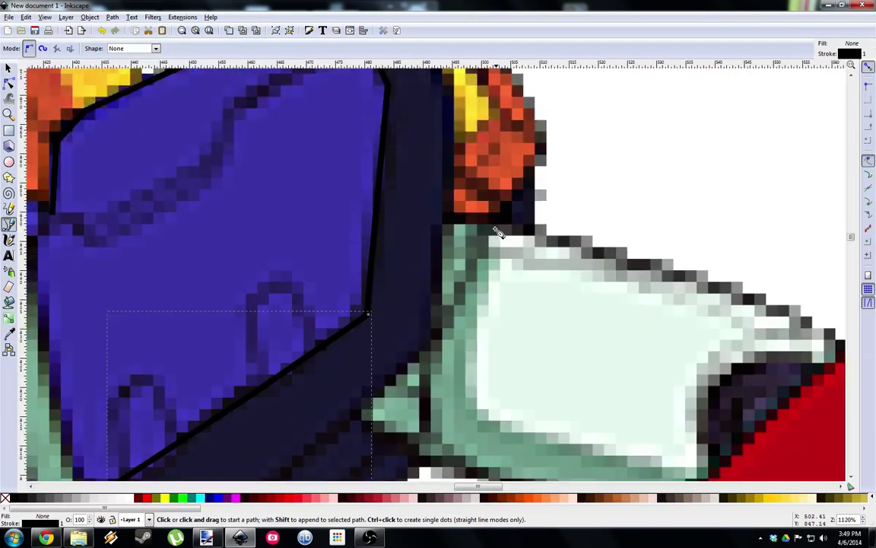
pyautogui.click(495, 227)
pyautogui.scroll(-4, 837, 335)
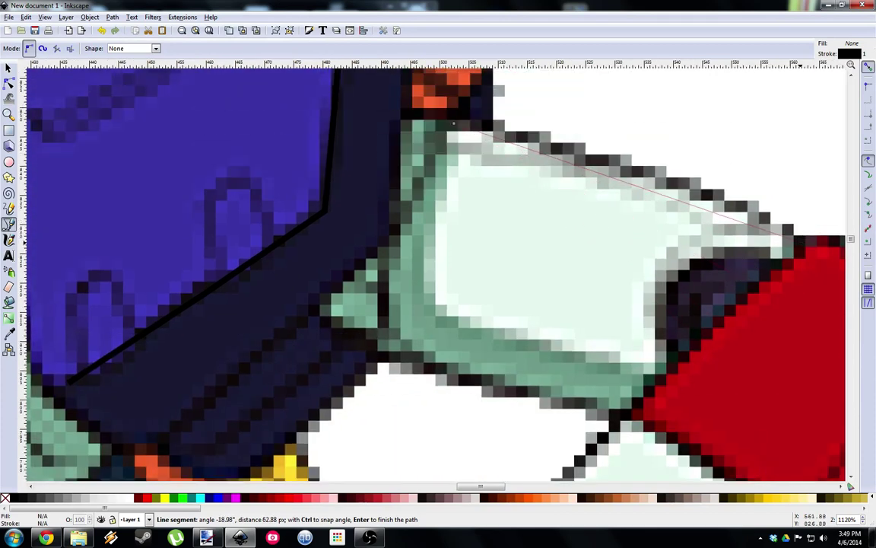
pyautogui.click(790, 237)
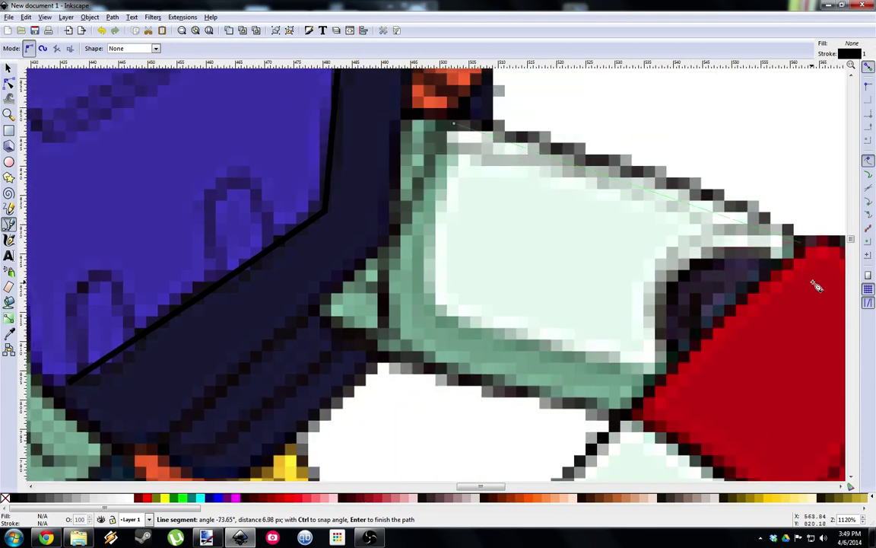
pyautogui.press('Return')
pyautogui.scroll(6, 810, 293)
pyautogui.hscroll(7, 639, 293)
pyautogui.scroll(-3, 678, 430)
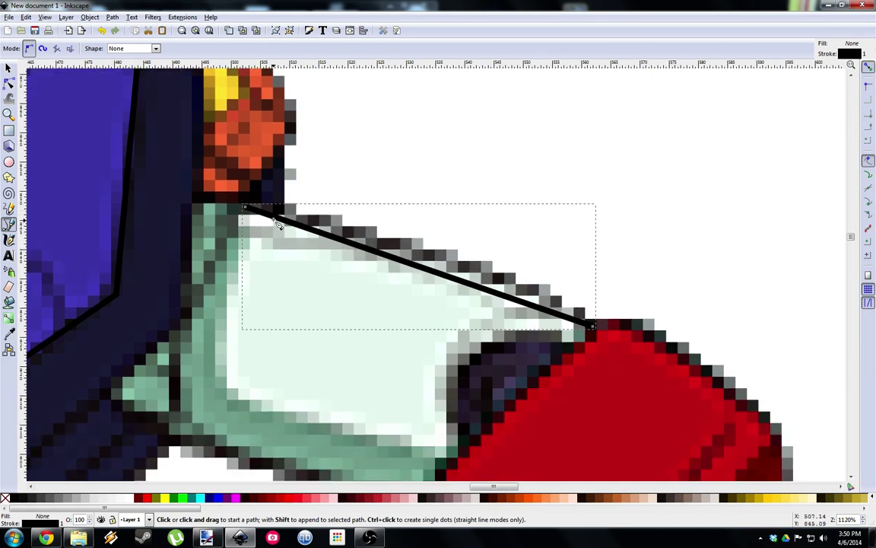
# Convert the arm-top line into a curve and bow it upward along the arm's contour.
pyautogui.press('n')
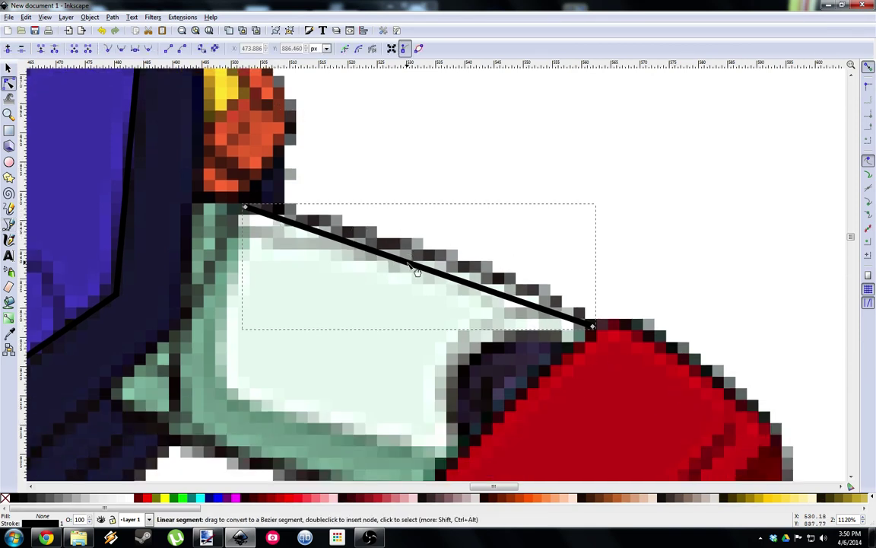
pyautogui.click(417, 272)
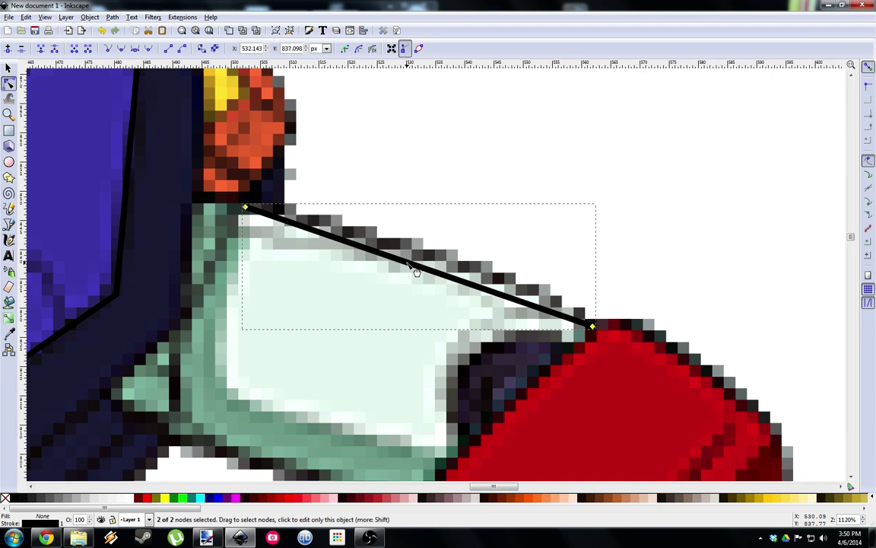
pyautogui.click(184, 49)
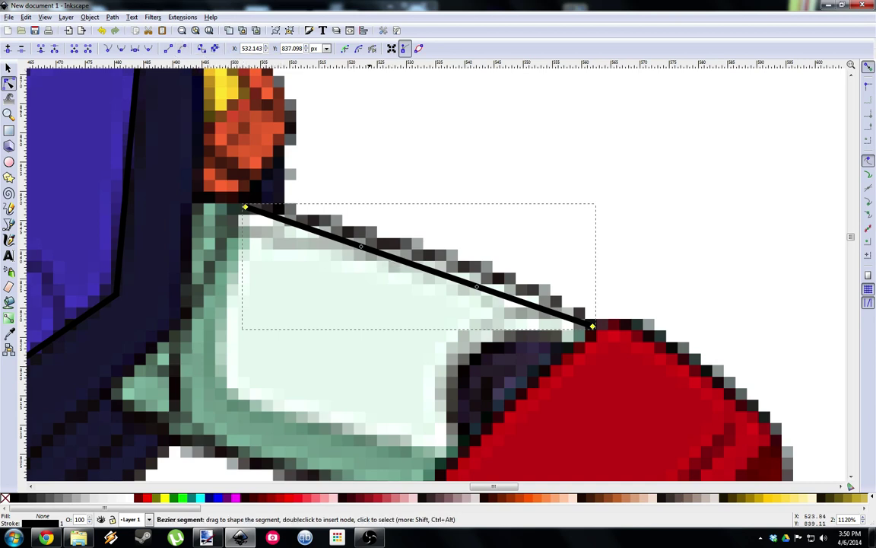
pyautogui.moveTo(362, 247); pyautogui.dragTo(379, 230)
pyautogui.moveTo(476, 283); pyautogui.dragTo(478, 269)
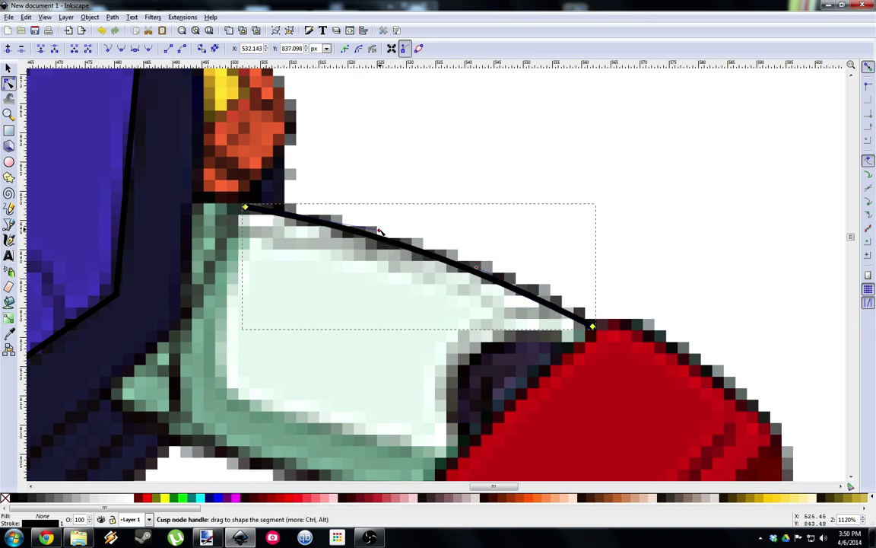
pyautogui.scroll(-1, 547, 264)
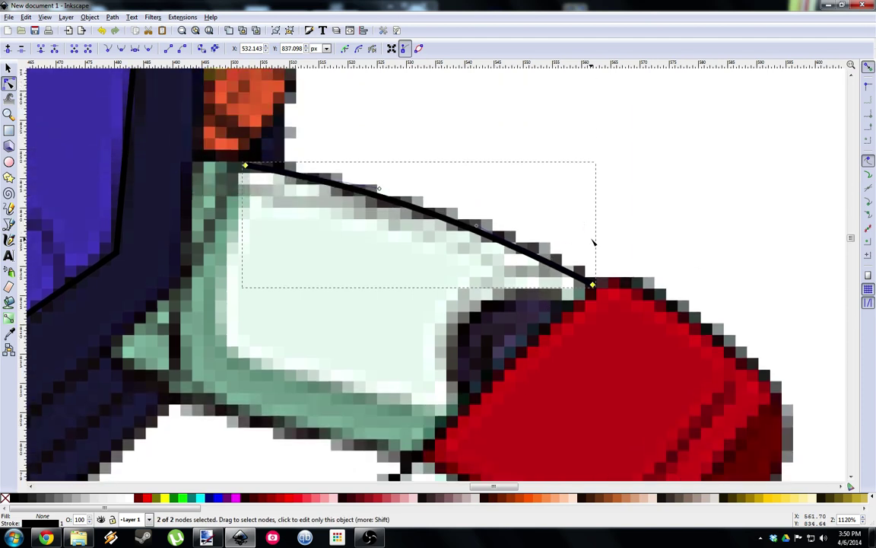
# Resume the arm line from its end node with the Bezier tool along the red cuff.
pyautogui.press('b')
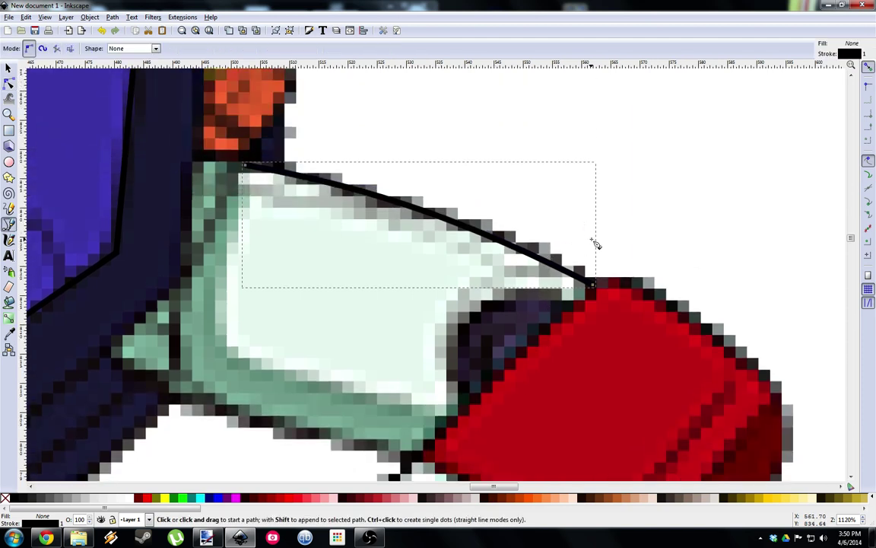
pyautogui.click(590, 284)
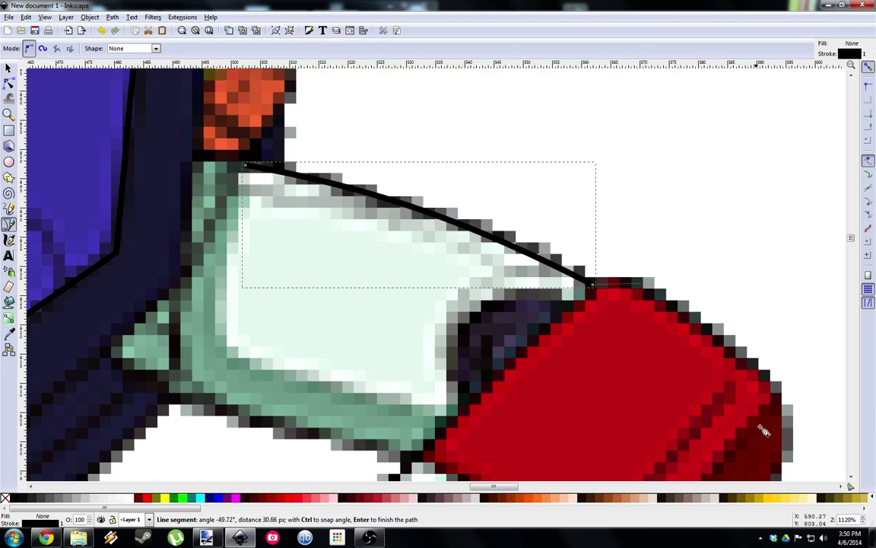
pyautogui.scroll(-5, 780, 393)
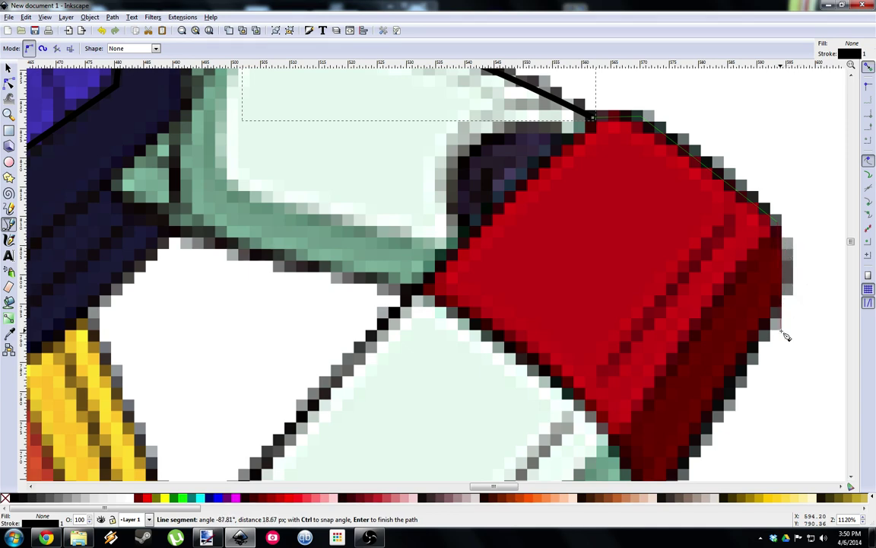
pyautogui.scroll(-1, 782, 320)
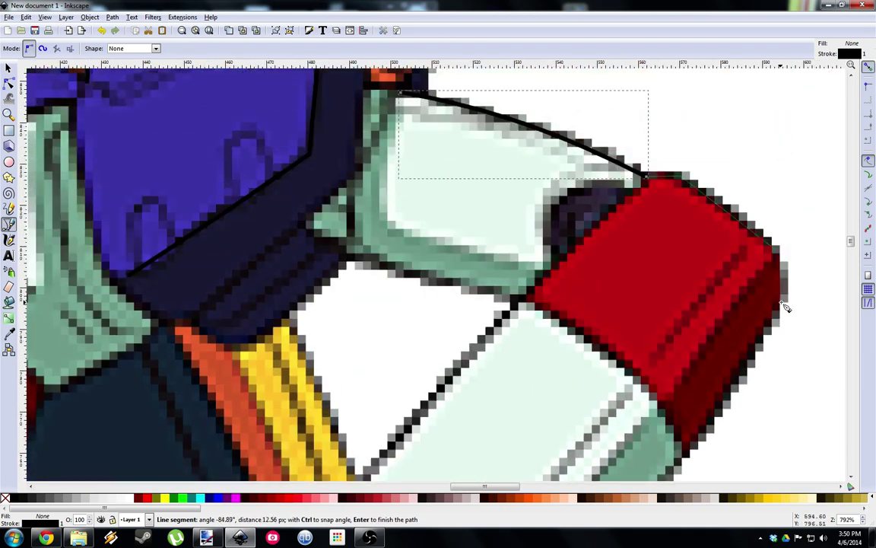
# Search Google for 'Dalong HG nobel' in a new Chrome tab.
pyautogui.click(45, 538)
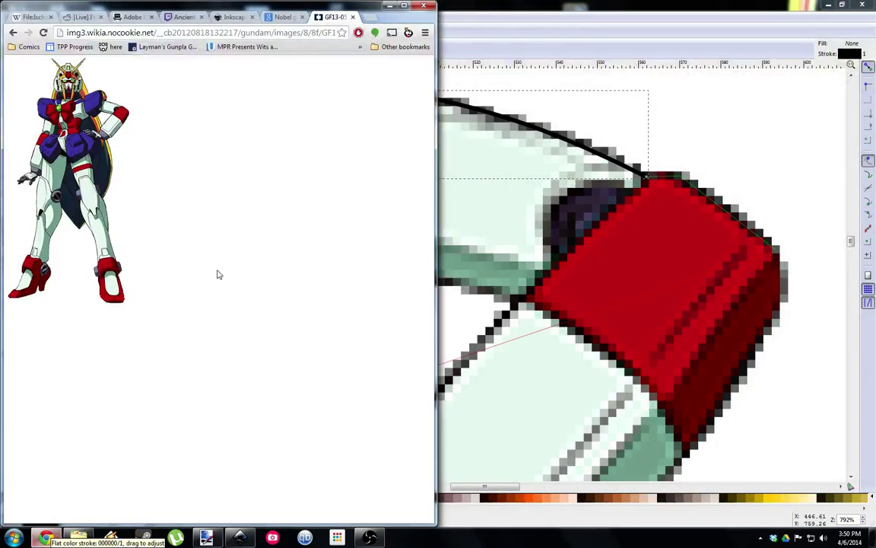
pyautogui.click(369, 21)
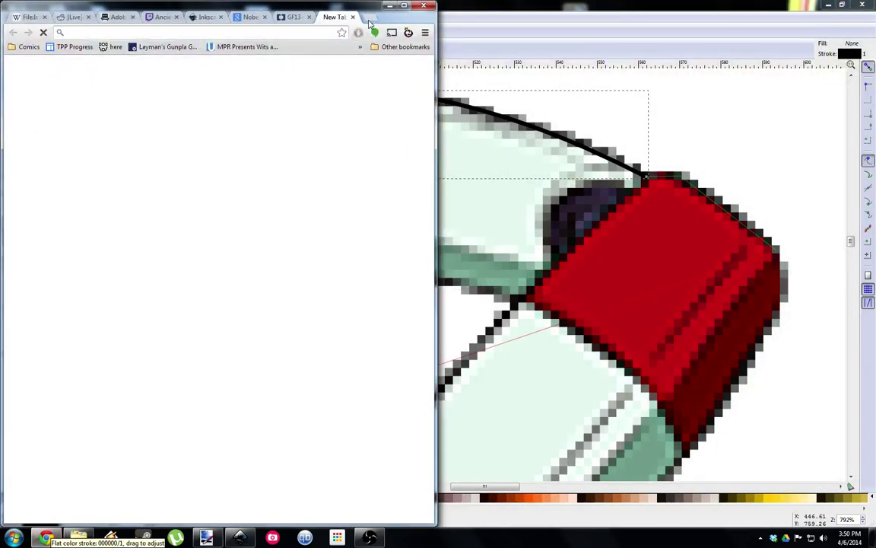
pyautogui.write('Dea')
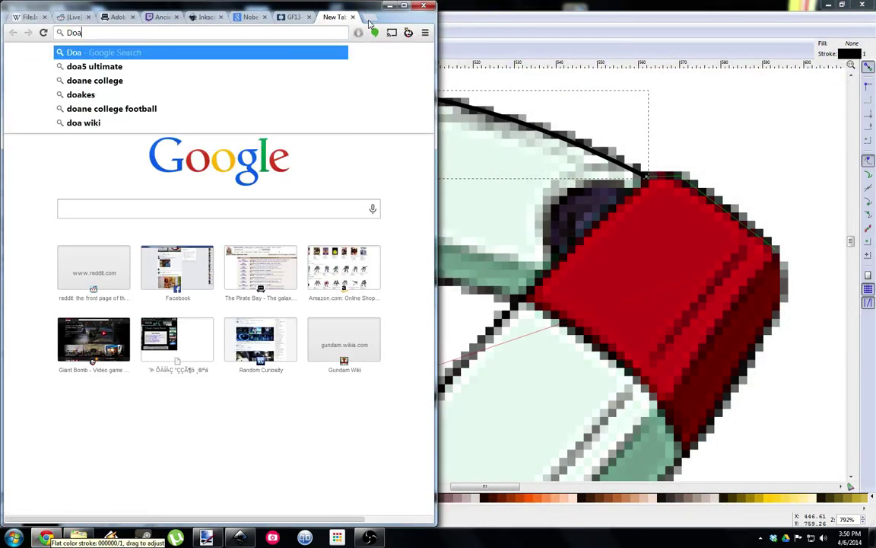
pyautogui.press('BackSpace')
pyautogui.press('BackSpace')
pyautogui.write('along')
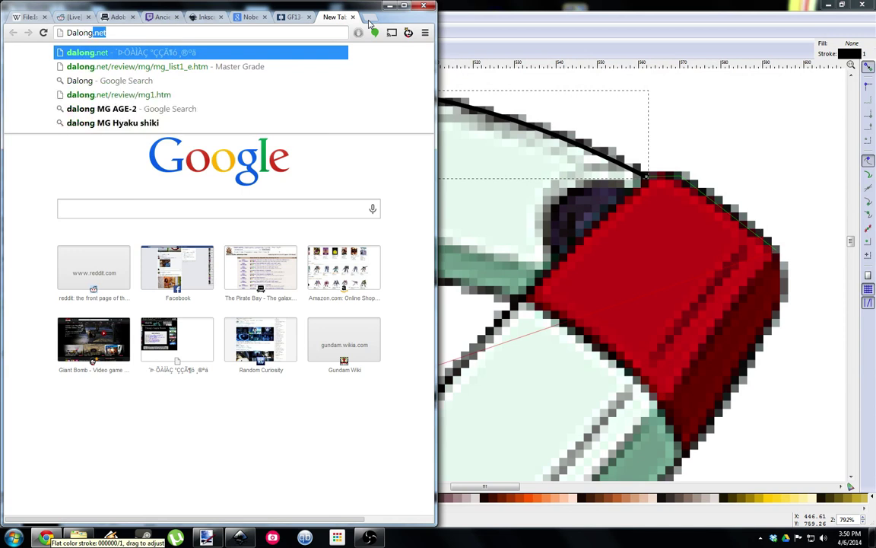
pyautogui.press('Delete')
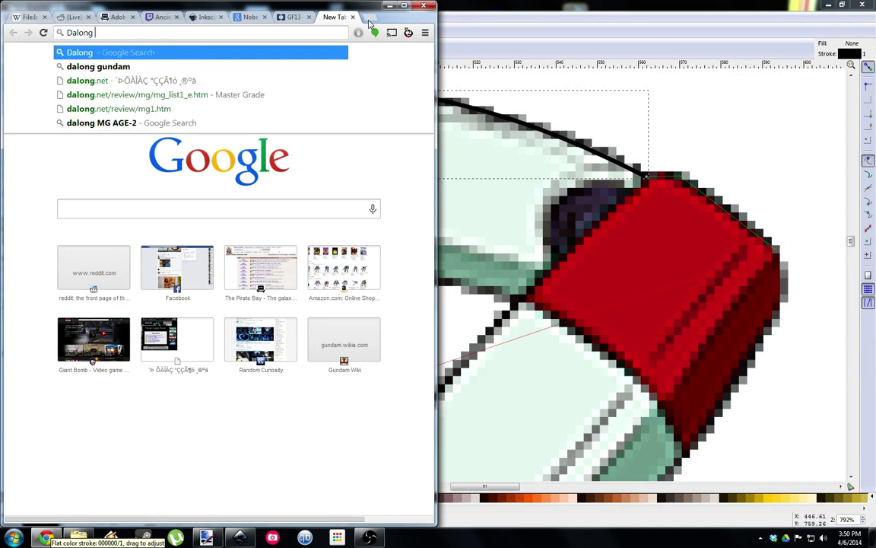
pyautogui.write('HG n')
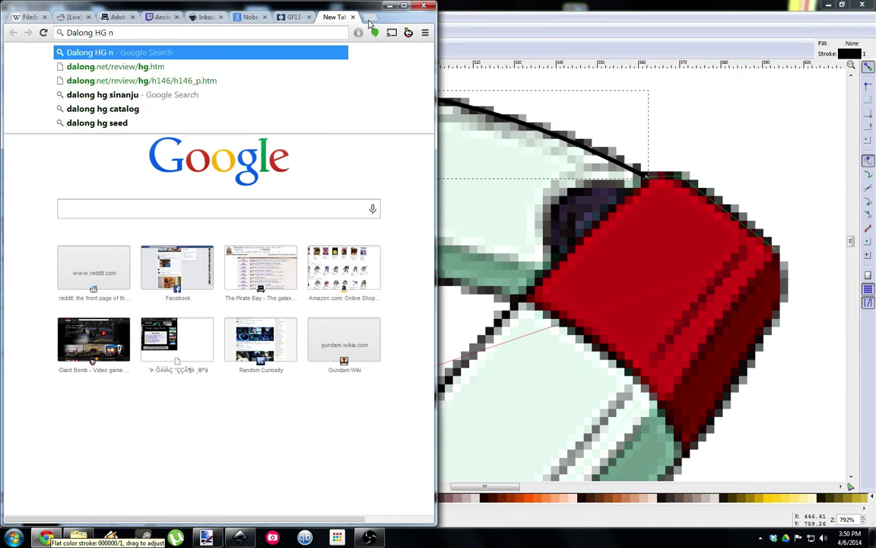
pyautogui.write('obel')
pyautogui.press('Return')
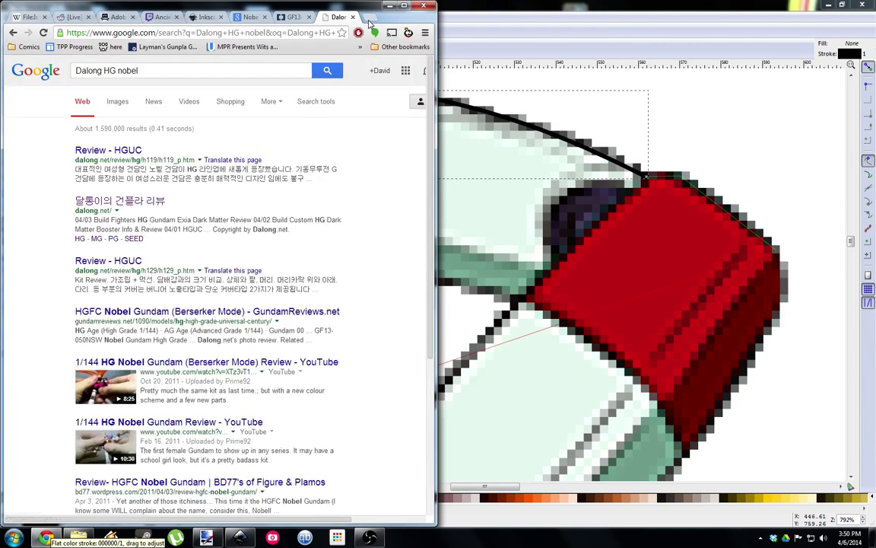
# Open the Dalong review and view the back-view photo h119_03.jpg at full size.
pyautogui.click(111, 151)
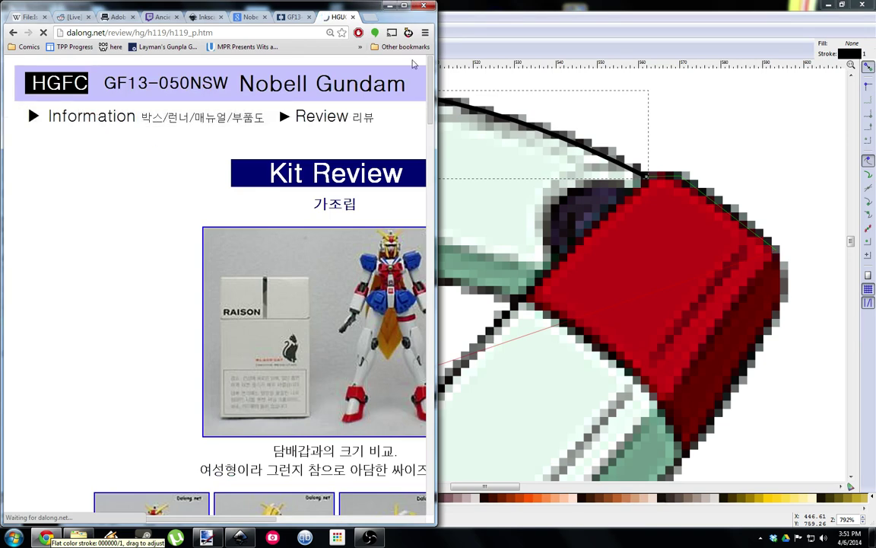
pyautogui.scroll(-4, 262, 215)
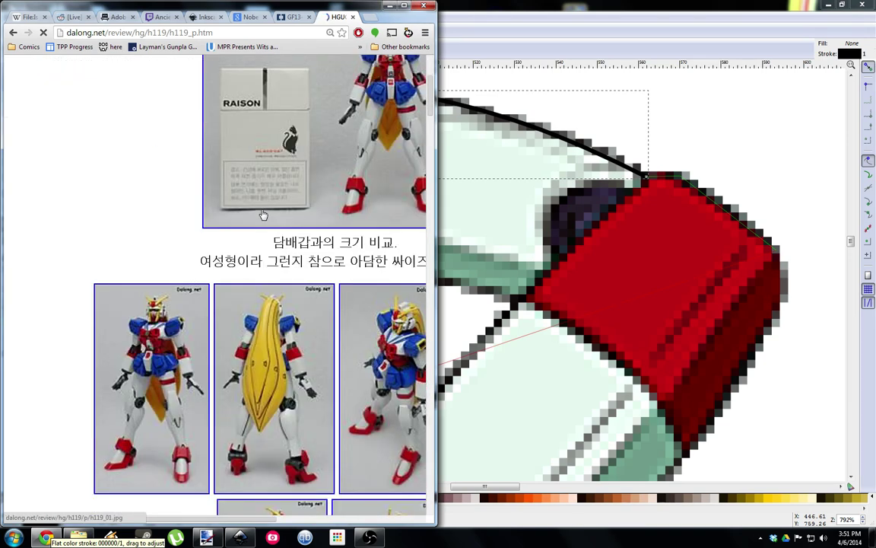
pyautogui.scroll(-5, 262, 215)
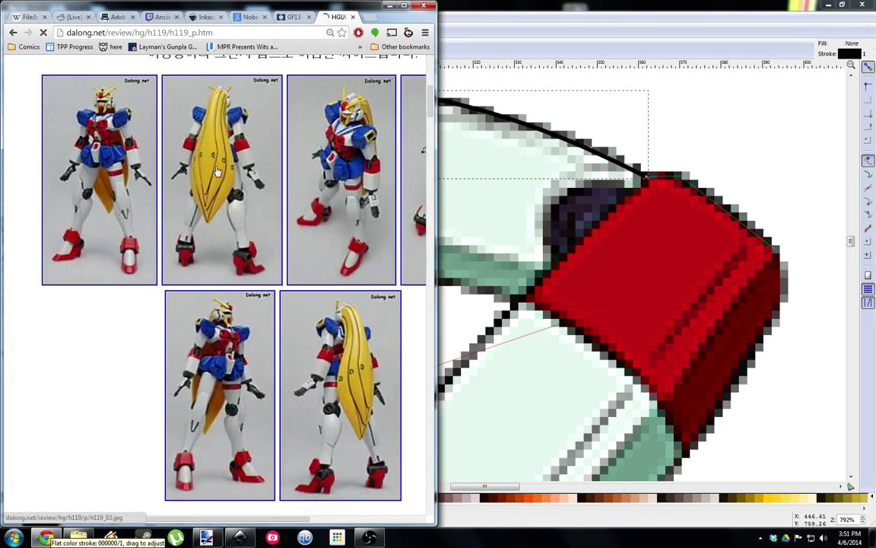
pyautogui.click(233, 167)
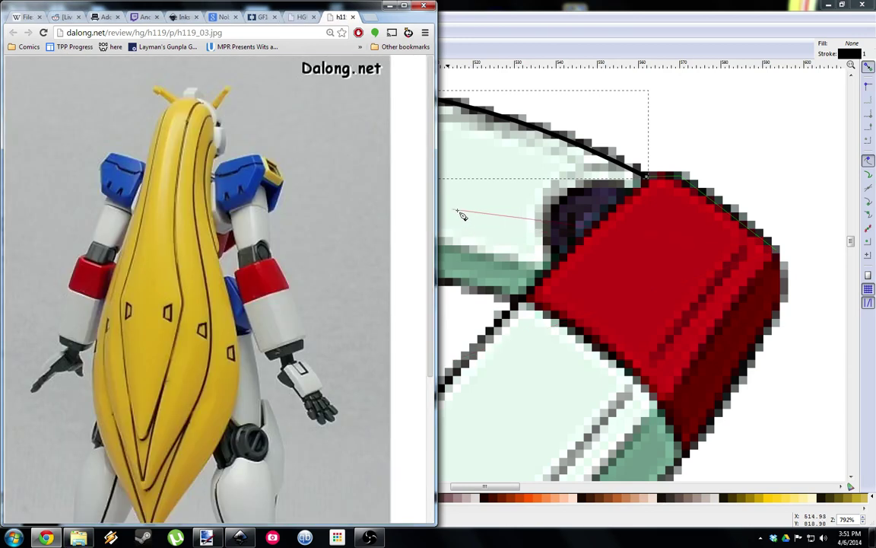
pyautogui.click(322, 228)
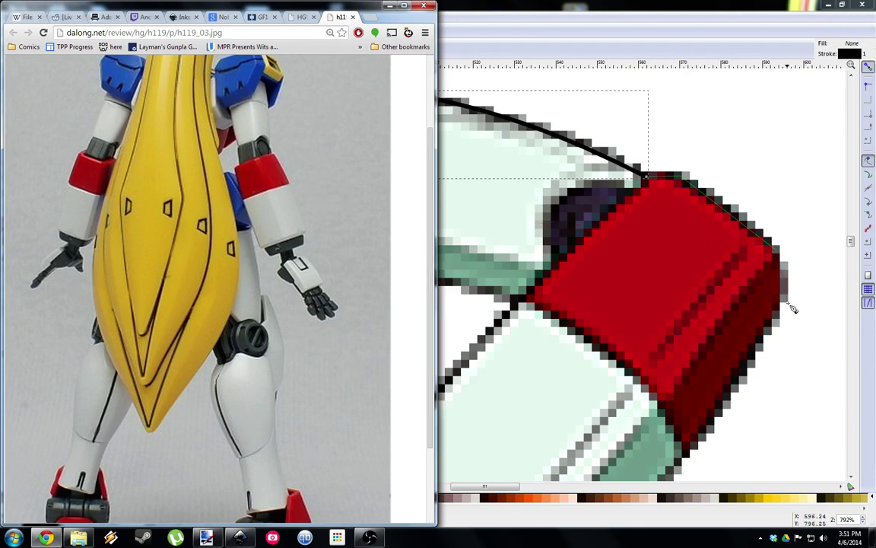
# Back in Inkscape, place the final curved node along the arm and finish the outline.
pyautogui.hotkey('alt', 'Tab')
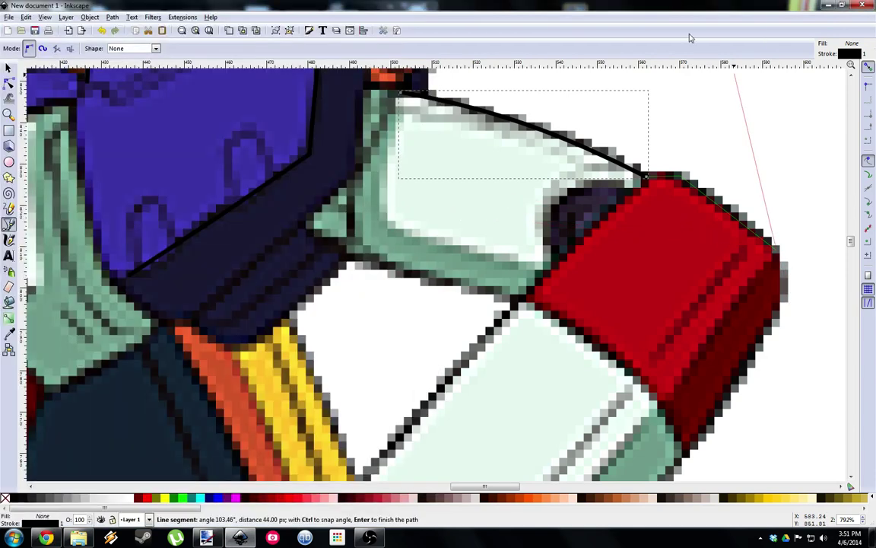
pyautogui.click(781, 320)
pyautogui.scroll(-7, 628, 407)
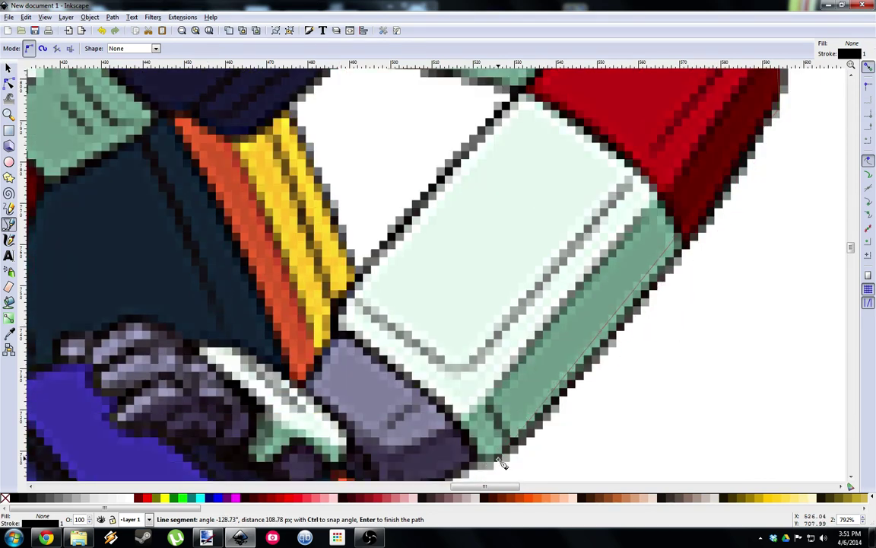
pyautogui.keyDown('ctrl'); pyautogui.scroll(-2, 502, 464); pyautogui.keyUp('ctrl')
pyautogui.moveTo(502, 464); pyautogui.dragTo(413, 446)
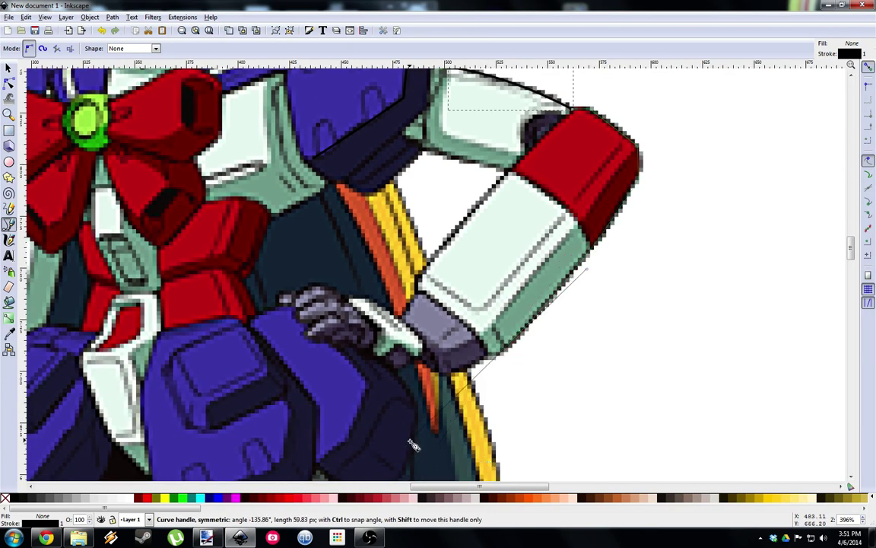
pyautogui.press('Return')
pyautogui.scroll(-4, 548, 273)
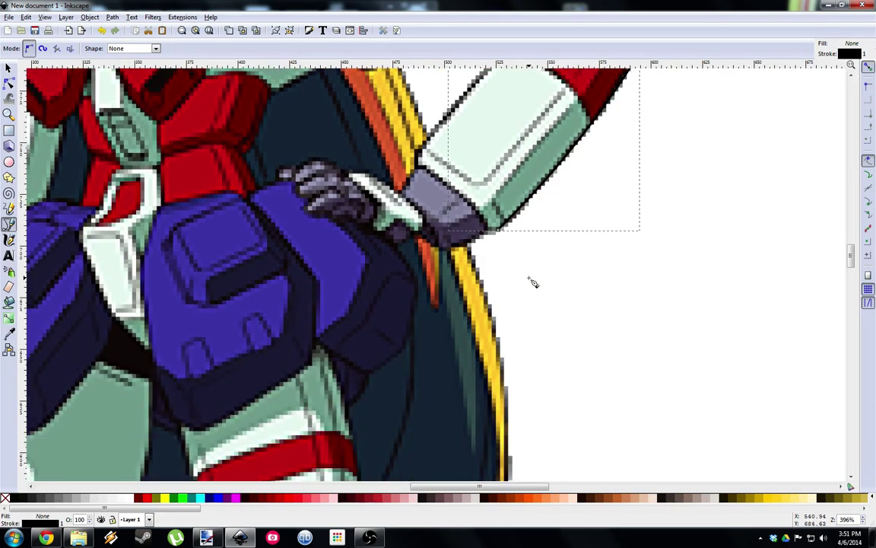
pyautogui.keyDown('ctrl'); pyautogui.scroll(4, 563, 190); pyautogui.keyUp('ctrl')
pyautogui.keyDown('ctrl'); pyautogui.scroll(-4, 562, 192); pyautogui.keyUp('ctrl')
pyautogui.scroll(5, 563, 192)
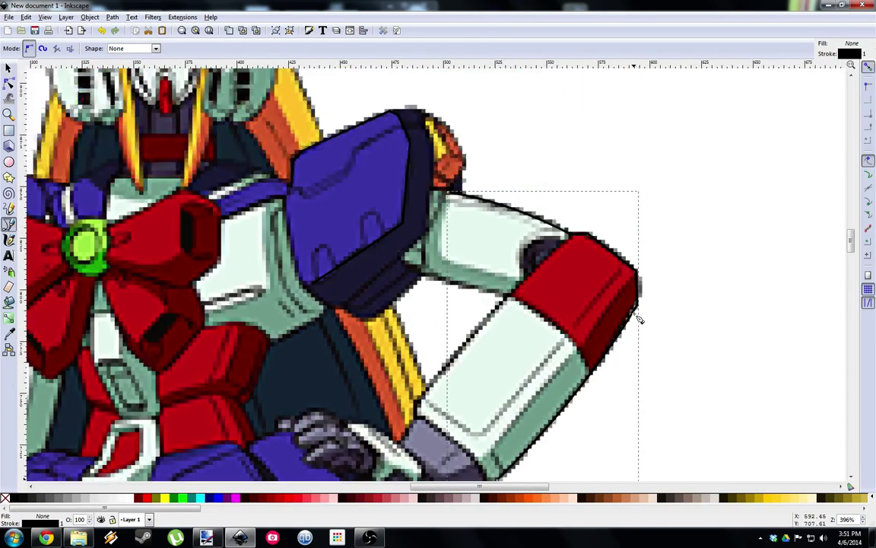
# Delete the robot picture to inspect the outline alone, then restore it with Ctrl+Z.
pyautogui.press('s')
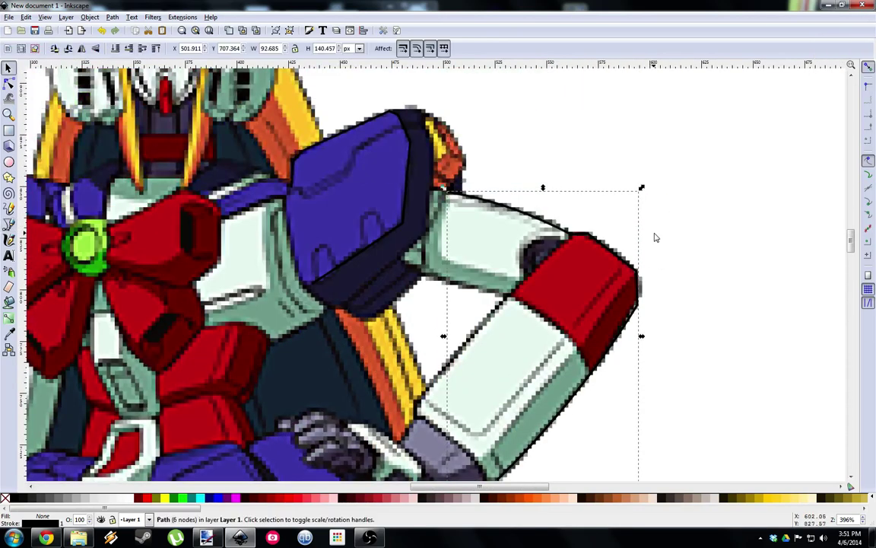
pyautogui.click(236, 254)
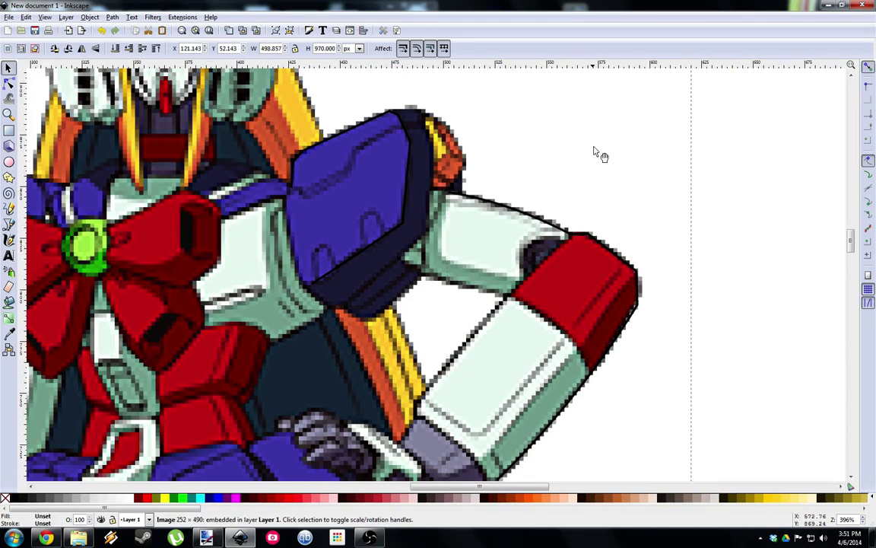
pyautogui.moveTo(331, 205)
pyautogui.mouseDown()
pyautogui.moveTo(346, 358)
pyautogui.moveTo(331, 242)
pyautogui.mouseUp()
pyautogui.press('Delete')
pyautogui.scroll(-3, 303, 219)
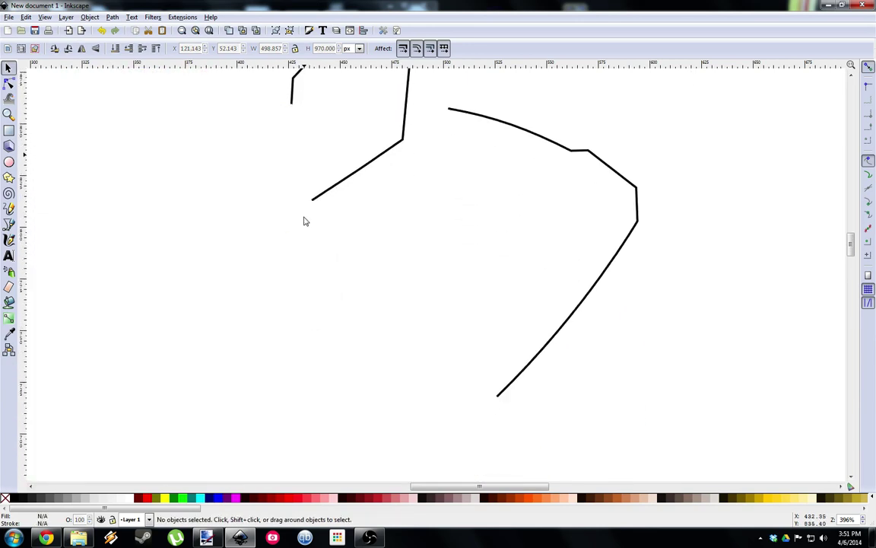
pyautogui.scroll(1, 305, 172)
pyautogui.scroll(-1, 305, 173)
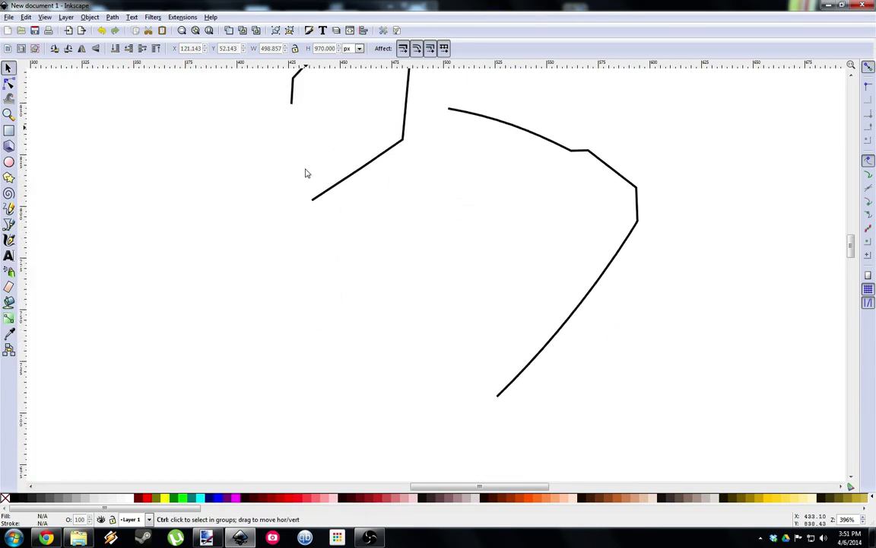
pyautogui.hotkey('ctrl', 'z')
pyautogui.scroll(-2, 730, 299)
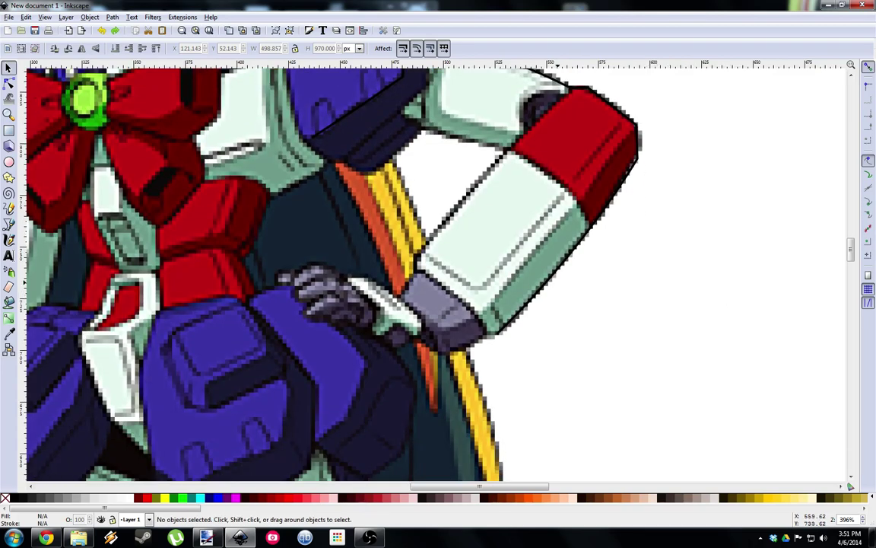
pyautogui.scroll(-5, 431, 289)
pyautogui.scroll(-5, 474, 261)
pyautogui.scroll(-8, 476, 261)
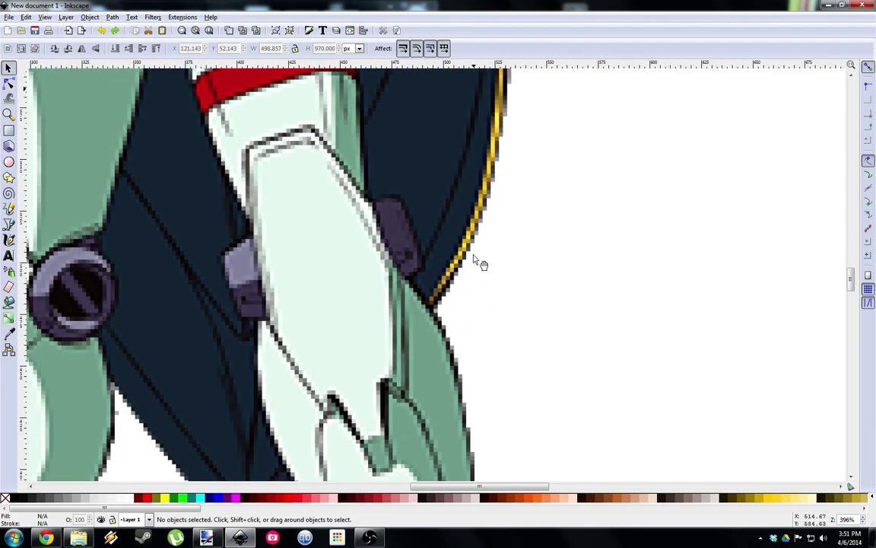
pyautogui.scroll(-1, 517, 297)
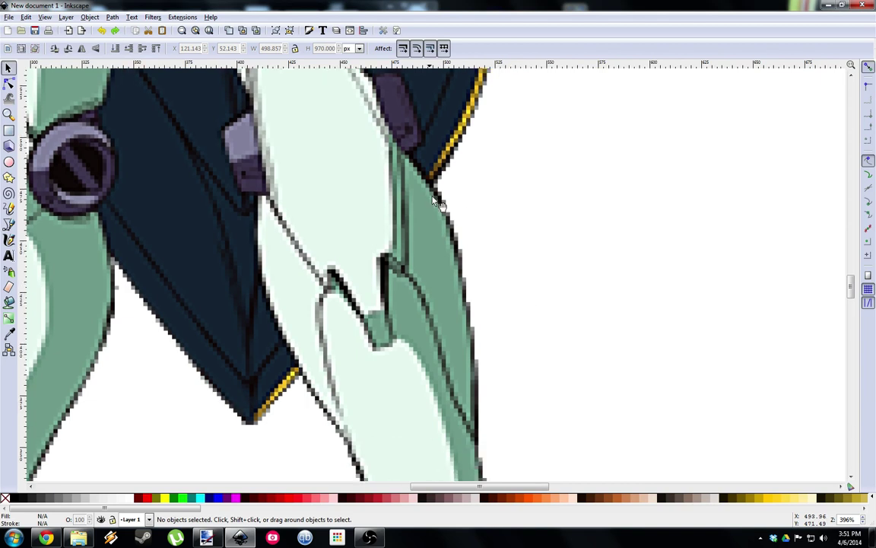
# Start a curved Bezier path on the leg, then cancel the unfinished attempt.
pyautogui.press('b')
pyautogui.click(403, 153)
pyautogui.moveTo(478, 441)
pyautogui.mouseDown()
pyautogui.moveTo(471, 478)
pyautogui.moveTo(463, 417)
pyautogui.moveTo(450, 417)
pyautogui.moveTo(469, 533)
pyautogui.moveTo(449, 426)
pyautogui.mouseUp()
pyautogui.scroll(-2, 457, 416)
pyautogui.scroll(-1, 453, 417)
pyautogui.scroll(3, 450, 417)
pyautogui.scroll(1, 470, 531)
pyautogui.scroll(-1, 472, 530)
pyautogui.press('Escape')
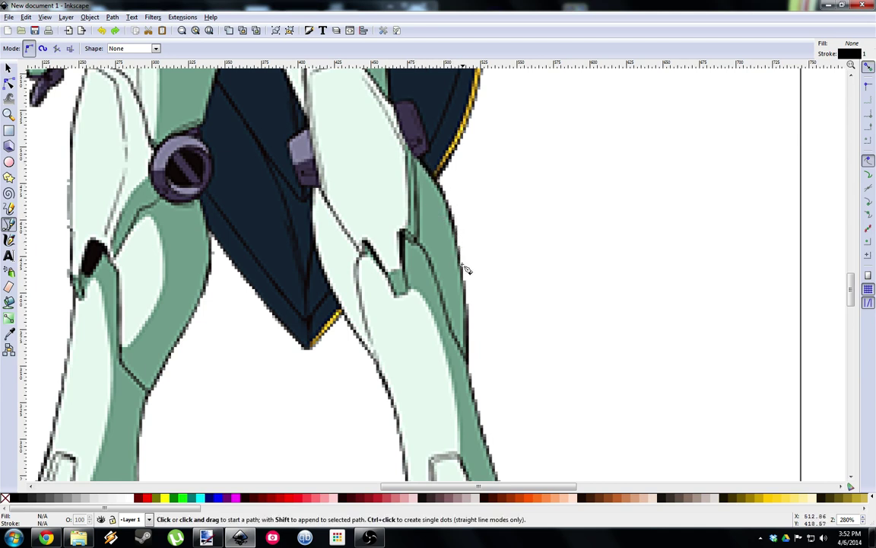
# Trace a curved line down the green leg's outer edge and finish the path.
pyautogui.click(417, 163)
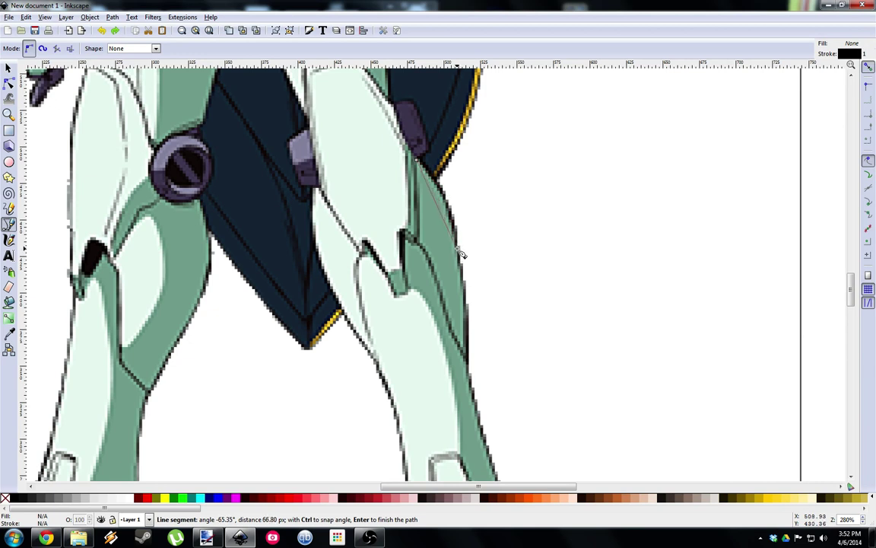
pyautogui.moveTo(464, 253); pyautogui.dragTo(469, 305)
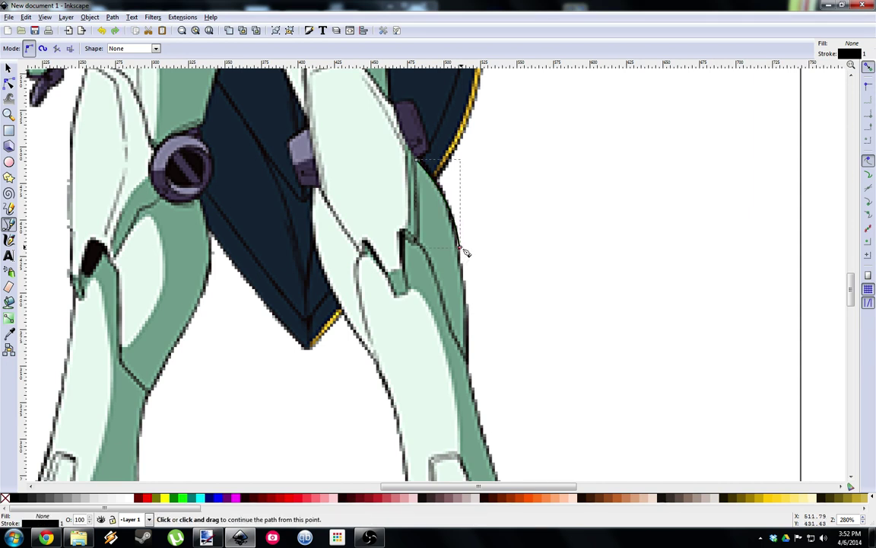
pyautogui.moveTo(472, 365); pyautogui.dragTo(472, 434)
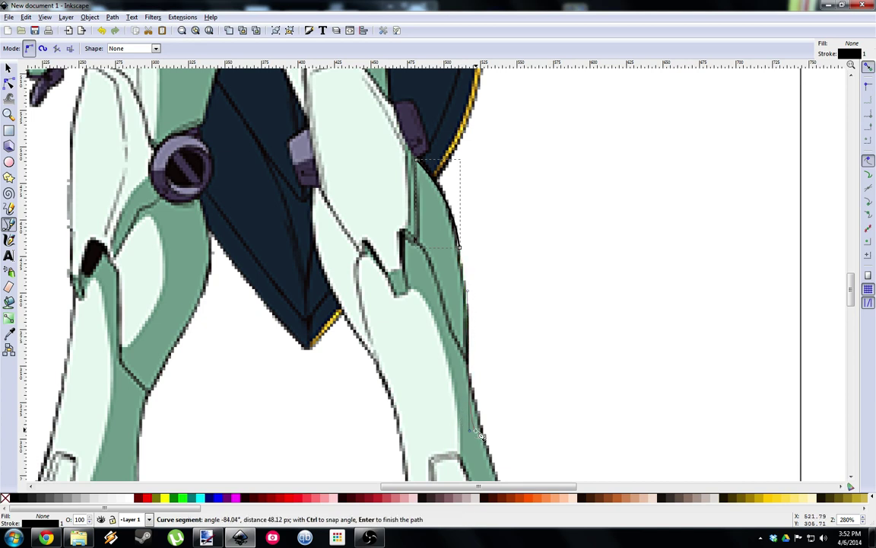
pyautogui.press('Return')
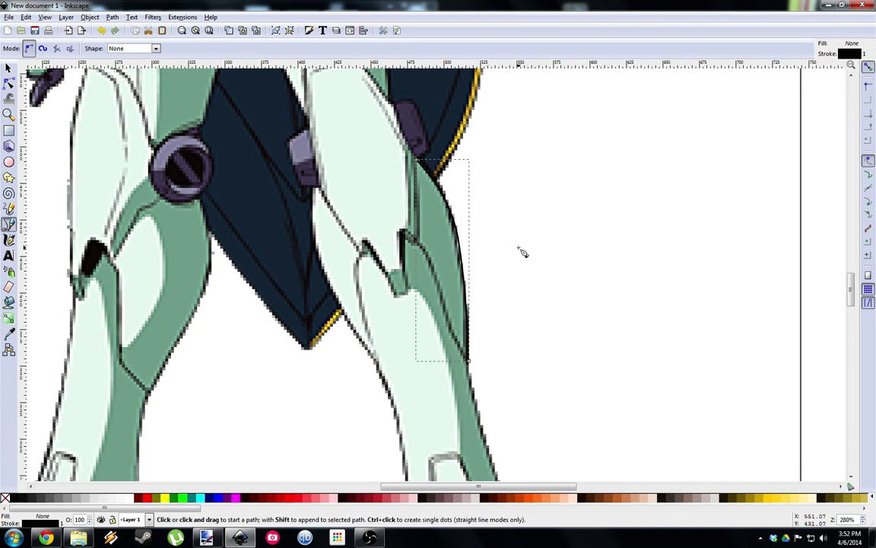
pyautogui.scroll(1, 508, 258)
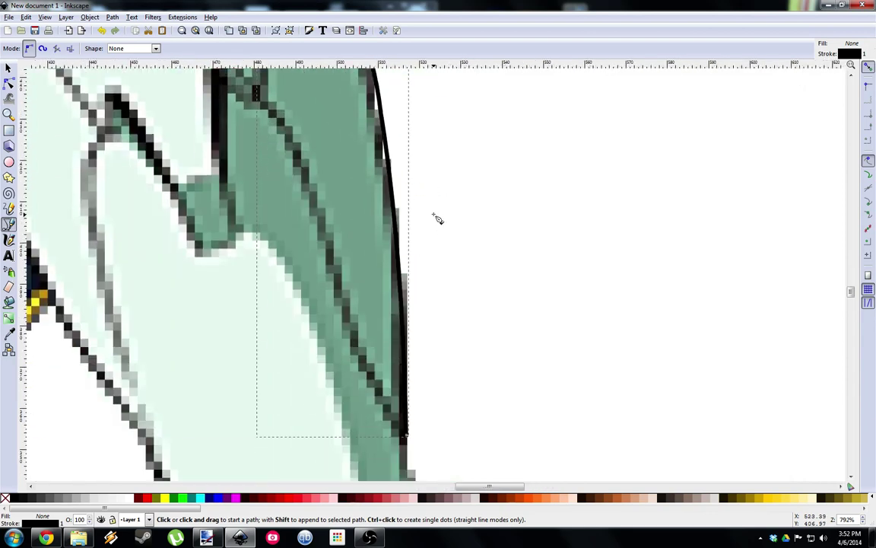
pyautogui.scroll(-5, 441, 225)
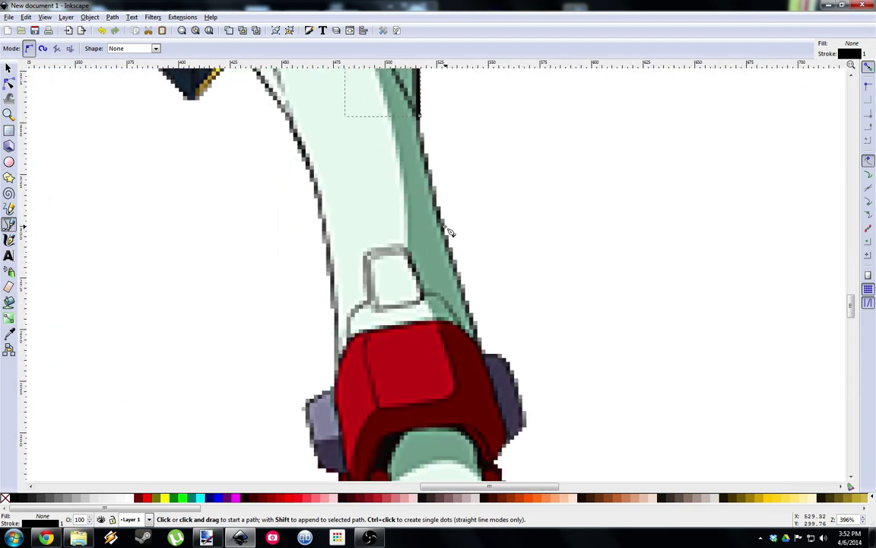
pyautogui.click(337, 397)
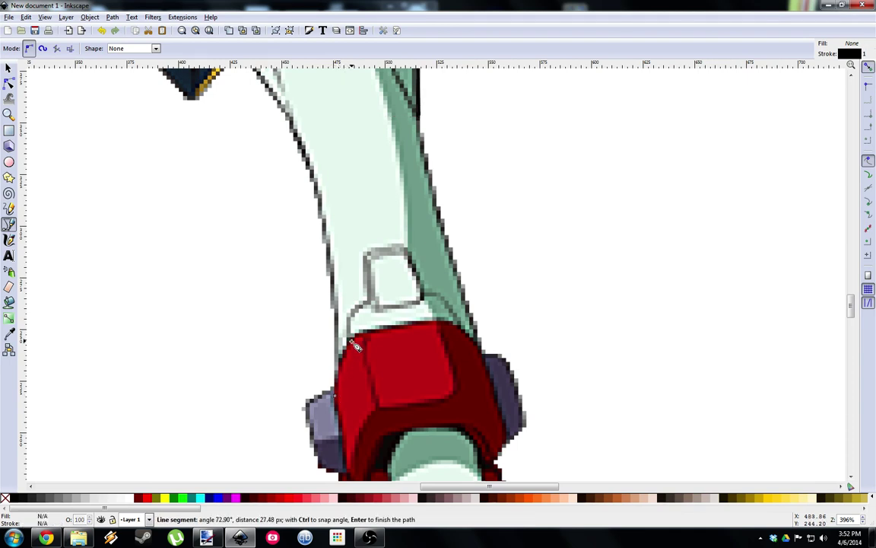
pyautogui.moveTo(355, 344); pyautogui.dragTo(368, 320)
pyautogui.press('Return')
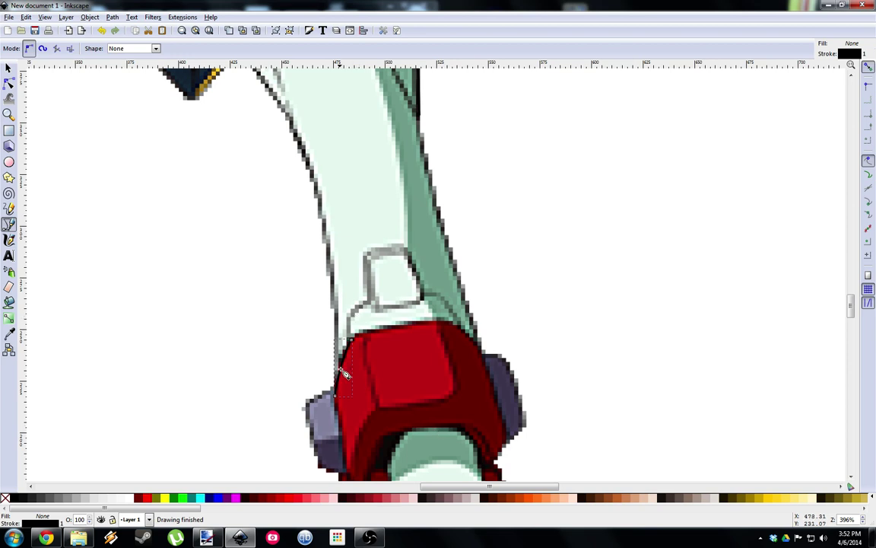
pyautogui.scroll(3, 342, 373)
pyautogui.scroll(-1, 342, 373)
pyautogui.scroll(-1, 385, 322)
pyautogui.scroll(1, 399, 283)
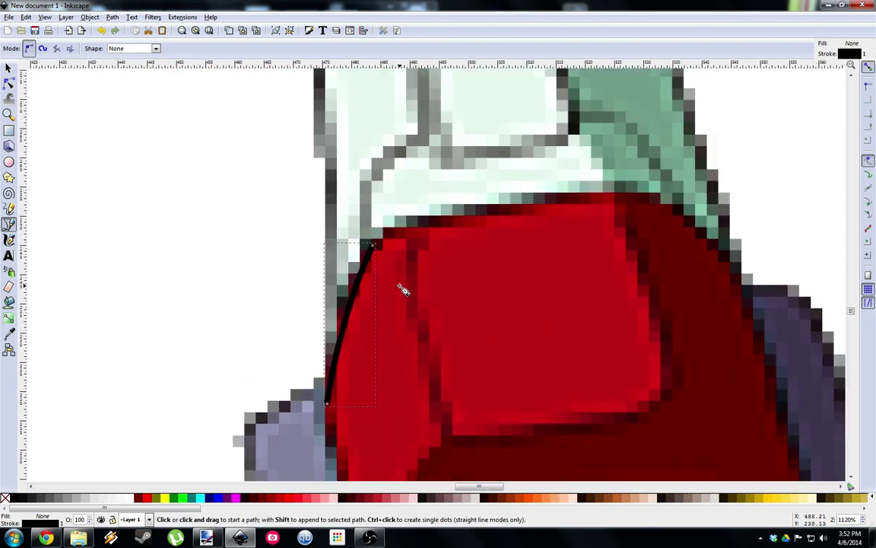
pyautogui.click(373, 246)
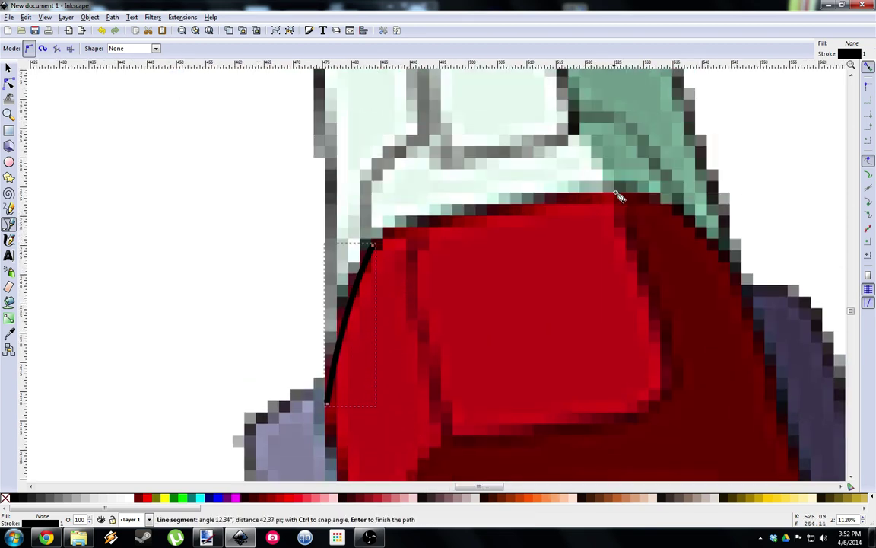
pyautogui.moveTo(618, 195)
pyautogui.mouseDown()
pyautogui.moveTo(602, 188)
pyautogui.moveTo(753, 197)
pyautogui.mouseUp()
pyautogui.press('Return')
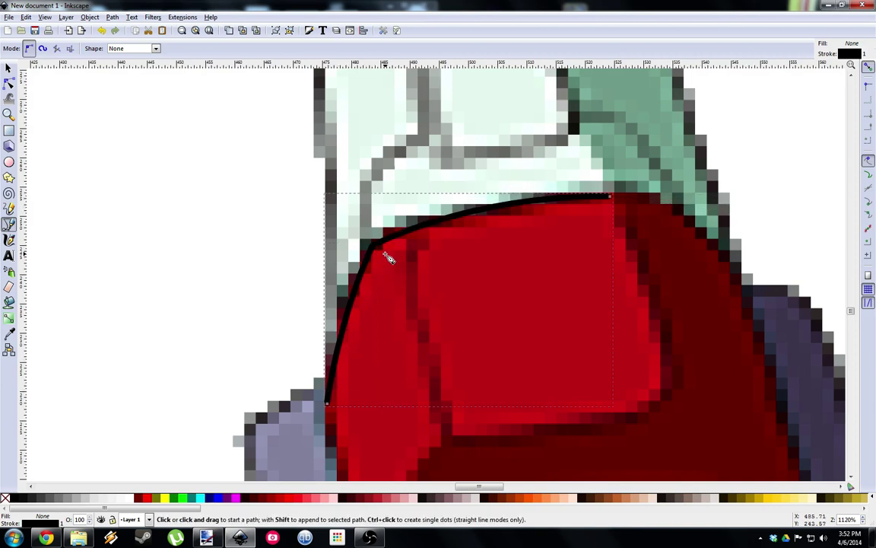
pyautogui.keyDown('ctrl'); pyautogui.scroll(-3, 687, 177); pyautogui.keyUp('ctrl')
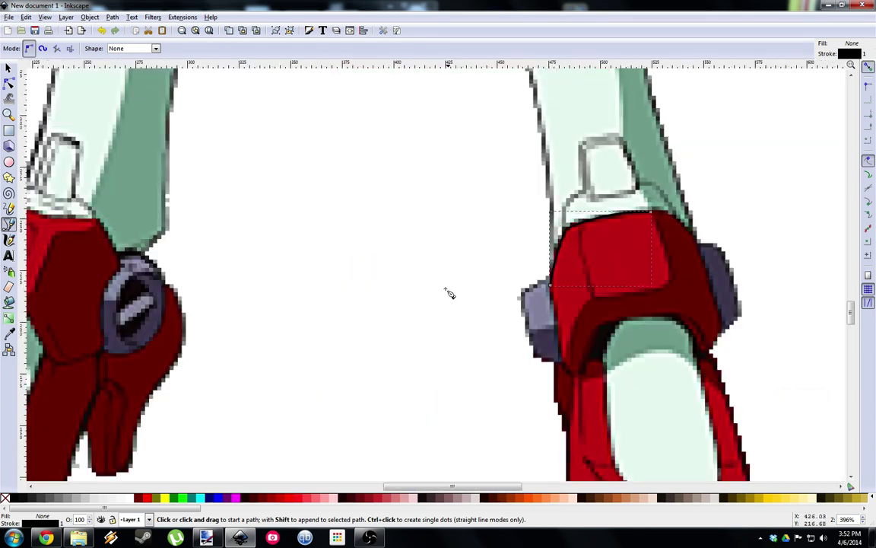
pyautogui.scroll(-3, 449, 289)
pyautogui.scroll(8, 444, 261)
pyautogui.keyDown('ctrl'); pyautogui.scroll(-2, 444, 262); pyautogui.keyUp('ctrl')
pyautogui.scroll(3, 444, 258)
pyautogui.scroll(8, 444, 257)
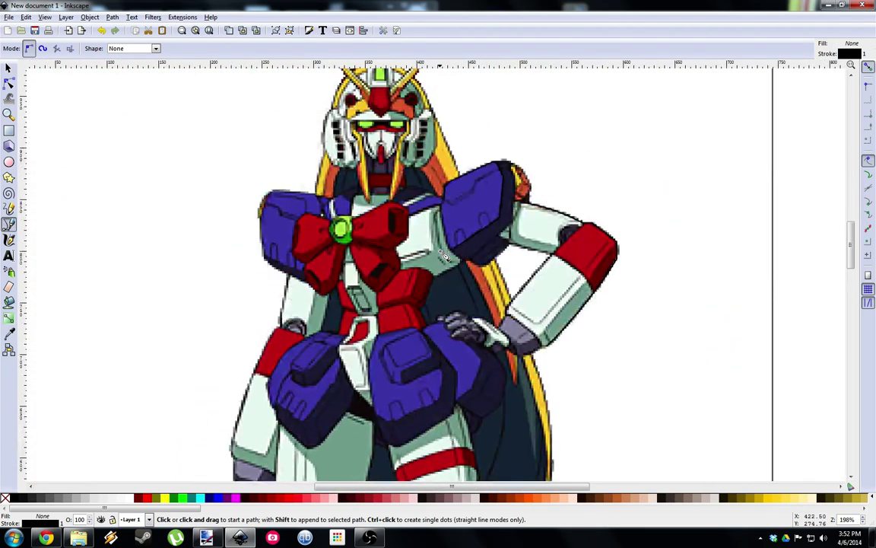
# Open Age2.svg from the AGE-2 folder and scroll over the Gundam line drawing.
pyautogui.click(21, 30)
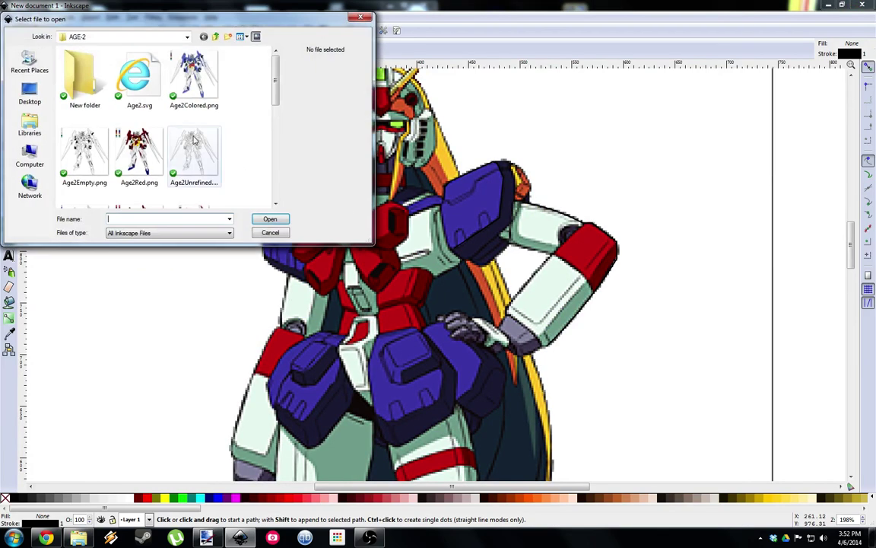
pyautogui.press('Escape')
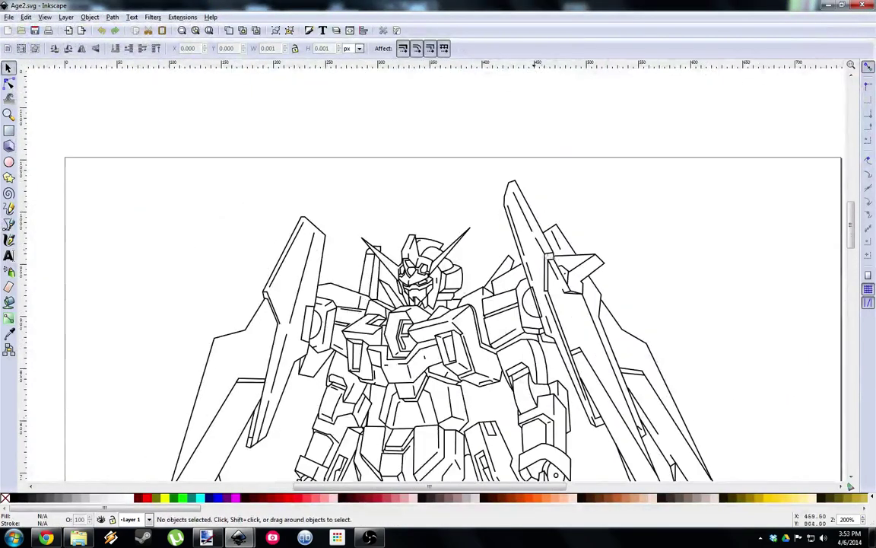
pyautogui.scroll(-1, 537, 257)
pyautogui.scroll(3, 448, 204)
pyautogui.scroll(-4, 446, 203)
pyautogui.scroll(-5, 448, 228)
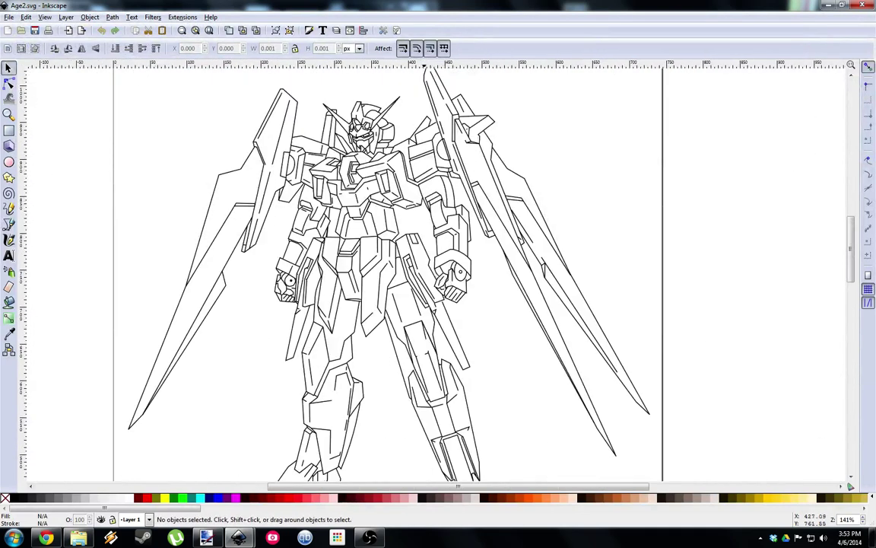
pyautogui.scroll(3, 427, 286)
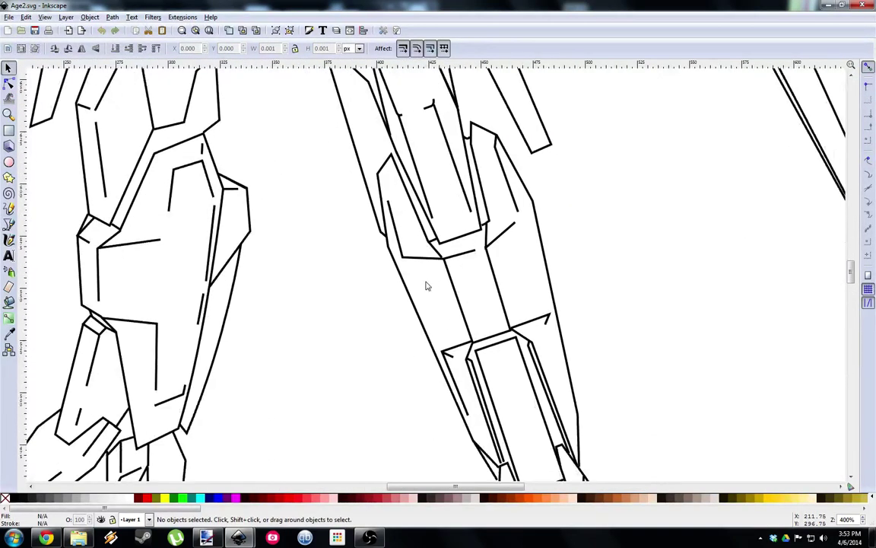
pyautogui.scroll(10, 427, 286)
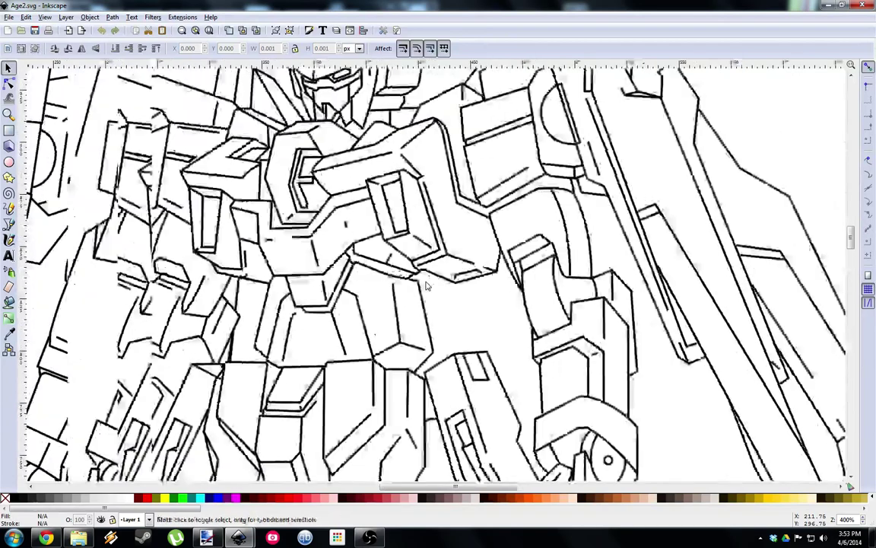
pyautogui.hscroll(-2, 427, 286)
pyautogui.scroll(-1, 428, 286)
pyautogui.scroll(6, 427, 286)
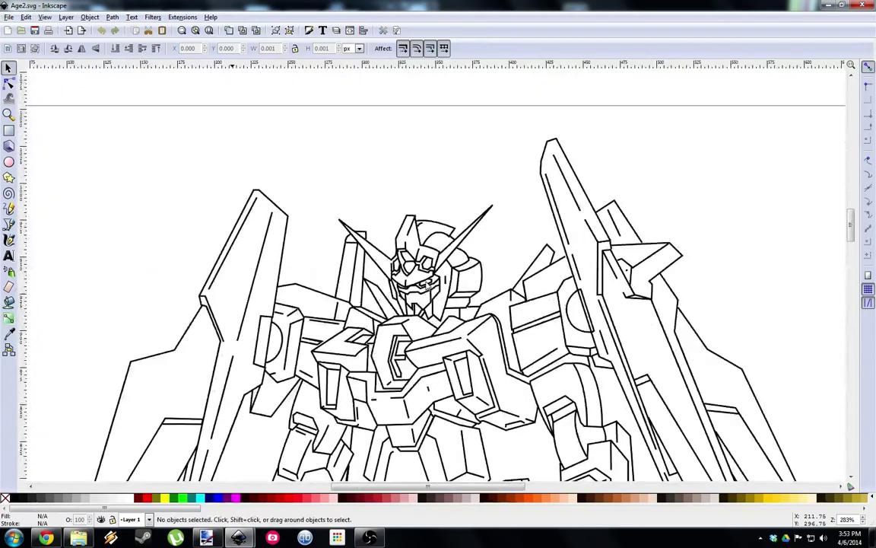
pyautogui.scroll(-5, 427, 286)
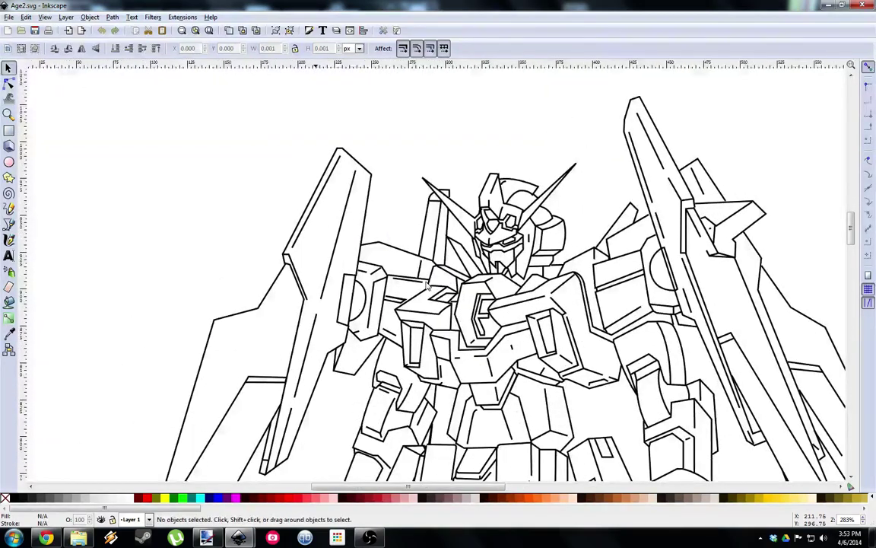
pyautogui.scroll(-2, 426, 286)
pyautogui.scroll(-1, 427, 286)
pyautogui.scroll(-3, 427, 286)
pyautogui.scroll(-1, 427, 286)
pyautogui.scroll(1, 427, 286)
pyautogui.scroll(-1, 426, 286)
pyautogui.scroll(4, 427, 286)
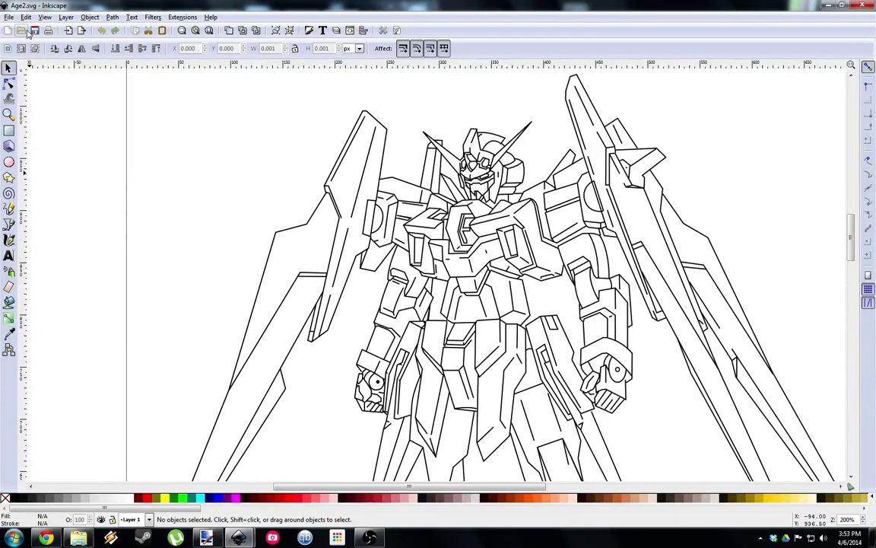
pyautogui.click(8, 17)
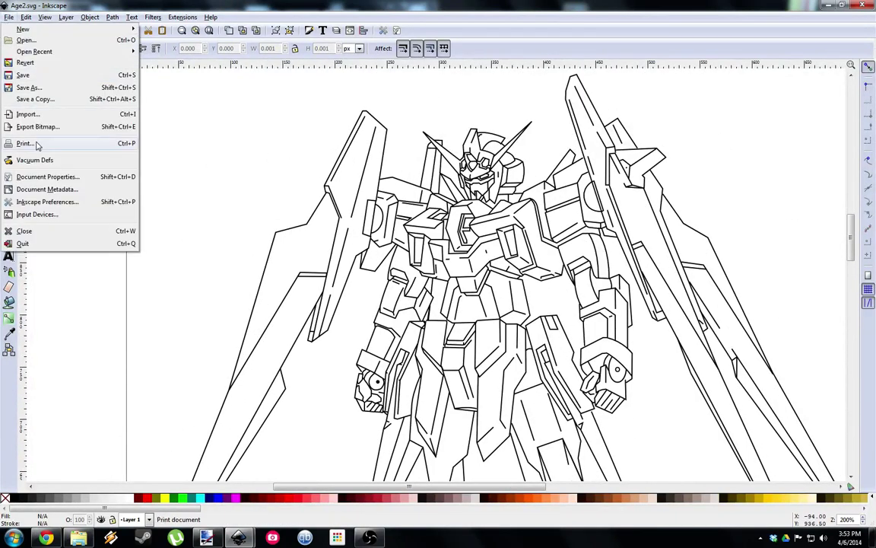
# Export the drawing area at 200 dpi as Age2RAW.png.
pyautogui.click(47, 128)
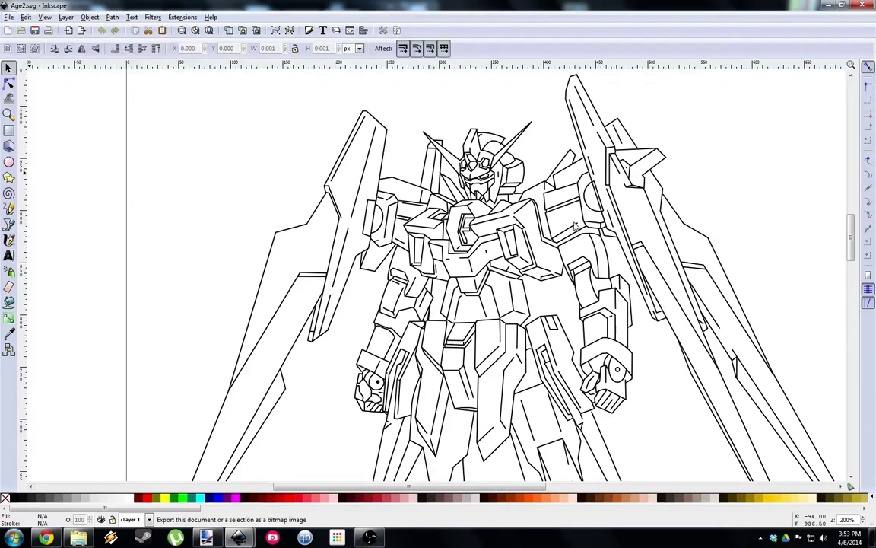
pyautogui.press('1')
pyautogui.scroll(-2, 678, 430)
pyautogui.scroll(1, 677, 430)
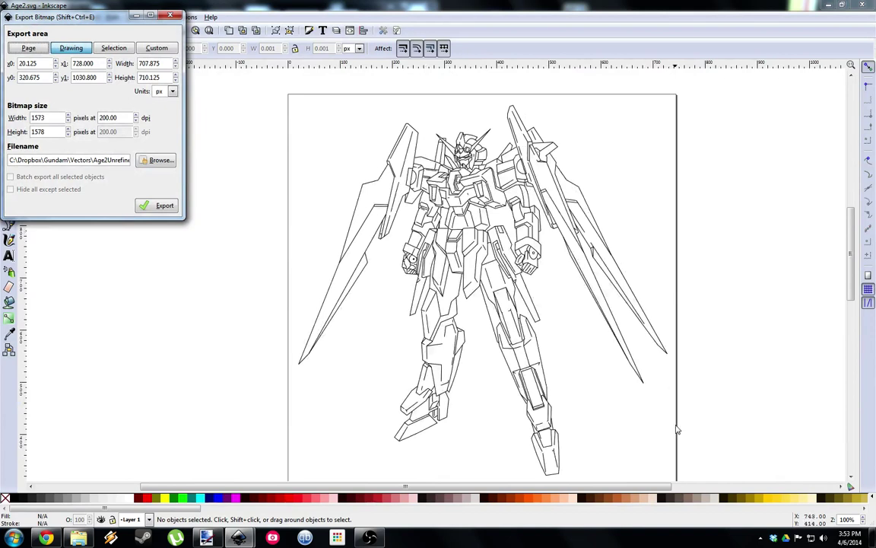
pyautogui.scroll(2, 677, 430)
pyautogui.click(124, 119)
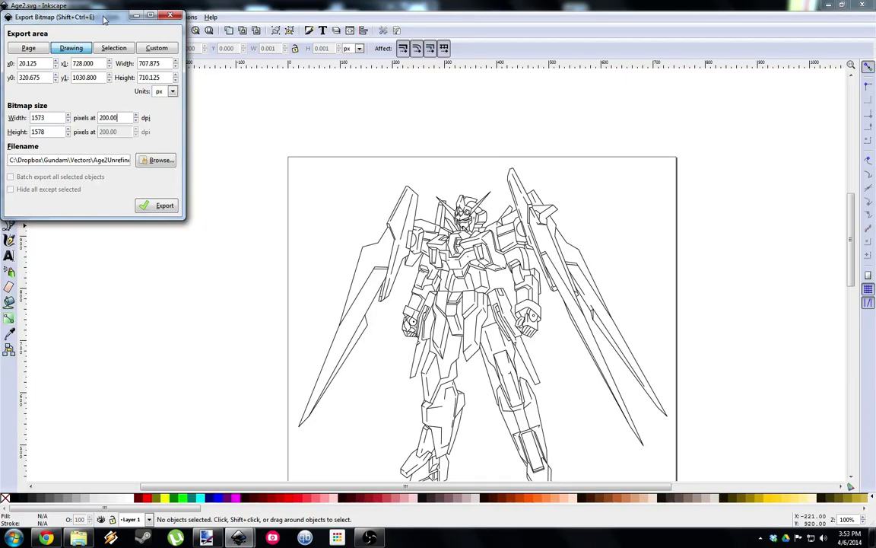
pyautogui.moveTo(106, 16); pyautogui.dragTo(182, 135)
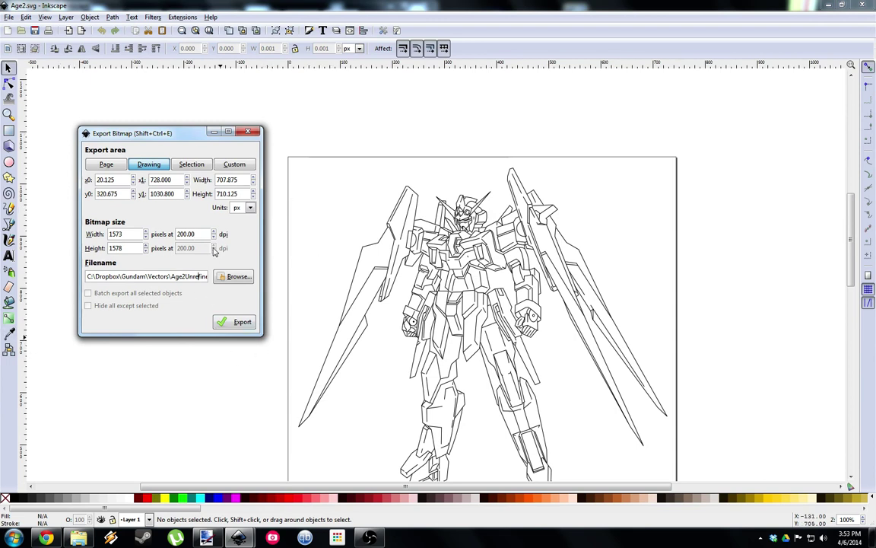
pyautogui.hotkey('shift', 'End')
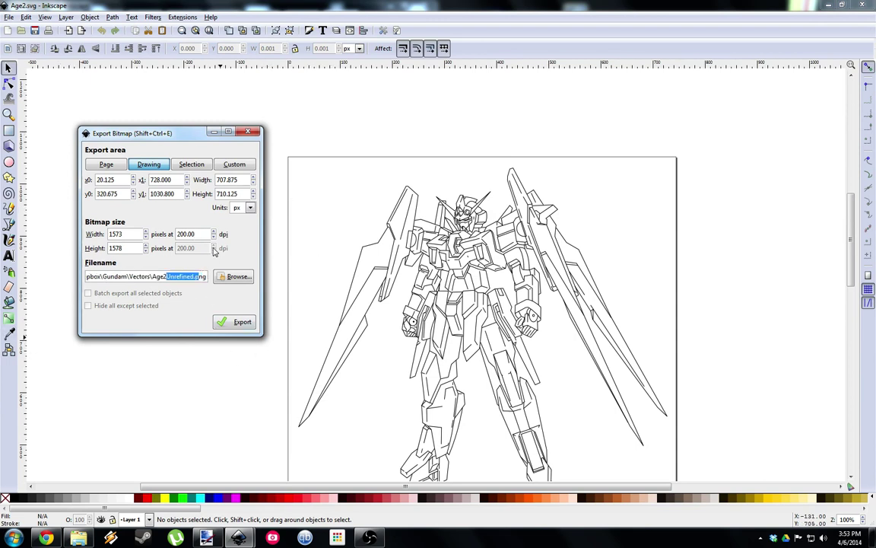
pyautogui.write('RAW')
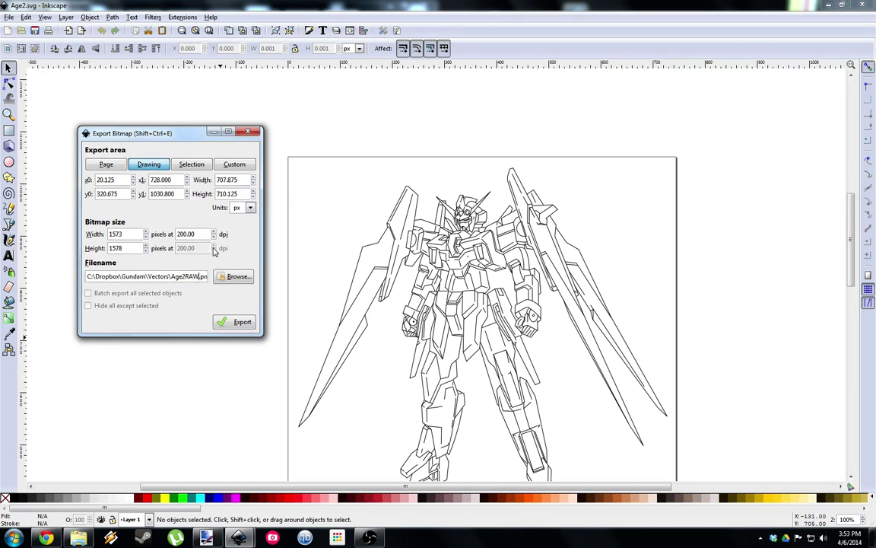
pyautogui.press('Return')
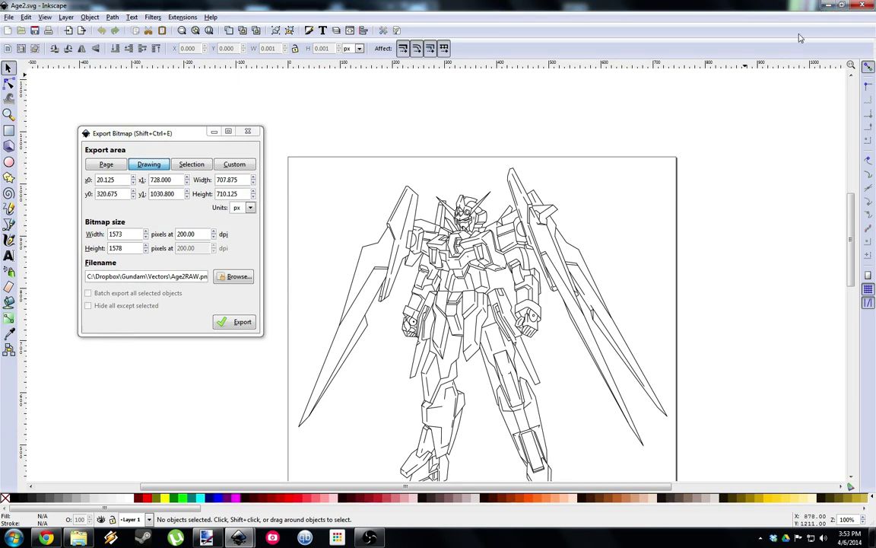
pyautogui.press('ctrl')
# Close the Export Bitmap dialog and glance at the ReZelEmpty image in Paint.NET.
pyautogui.scroll(6, 490, 247)
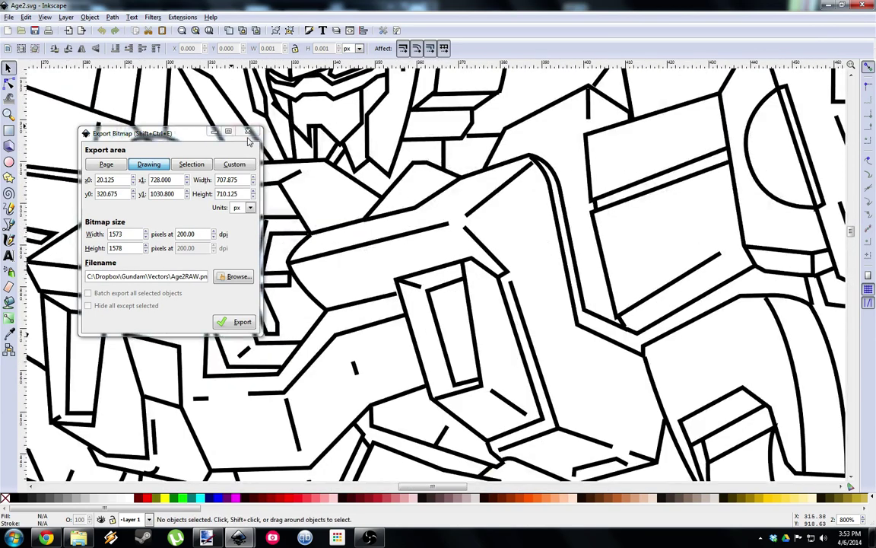
pyautogui.click(248, 133)
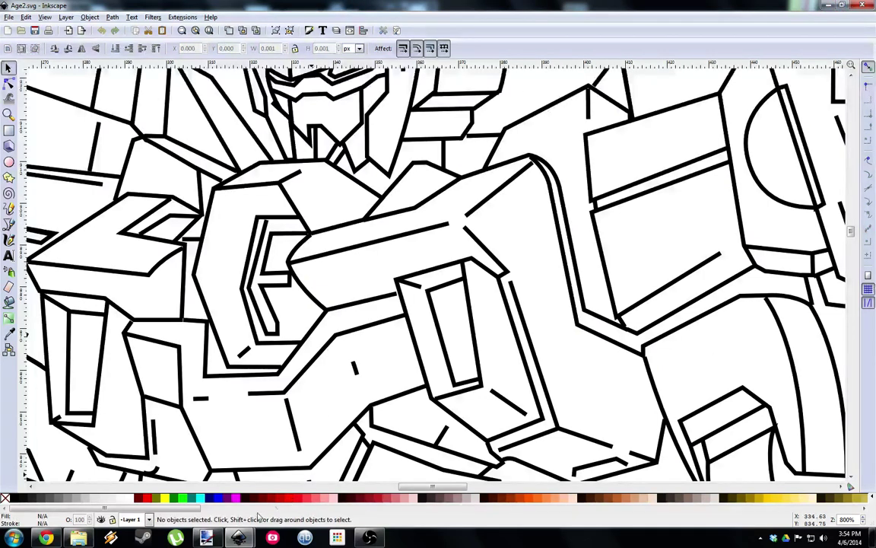
pyautogui.moveTo(210, 538)
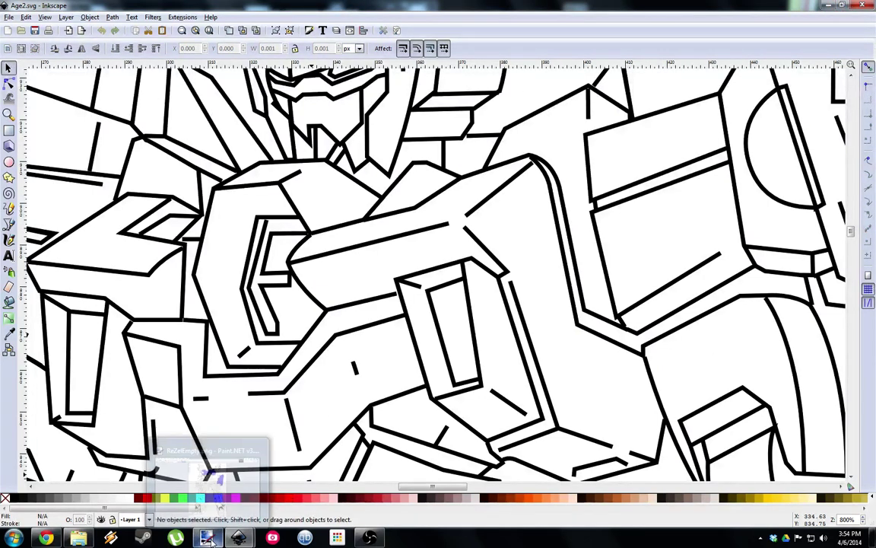
pyautogui.click(194, 456)
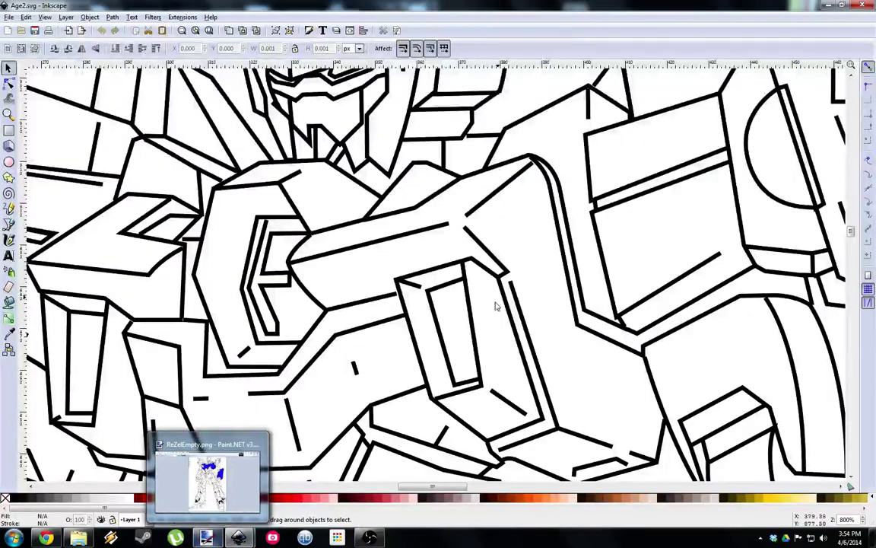
# Test-drag an outline node with the Node tool, undo it, and minimize Age2.svg.
pyautogui.click(504, 296)
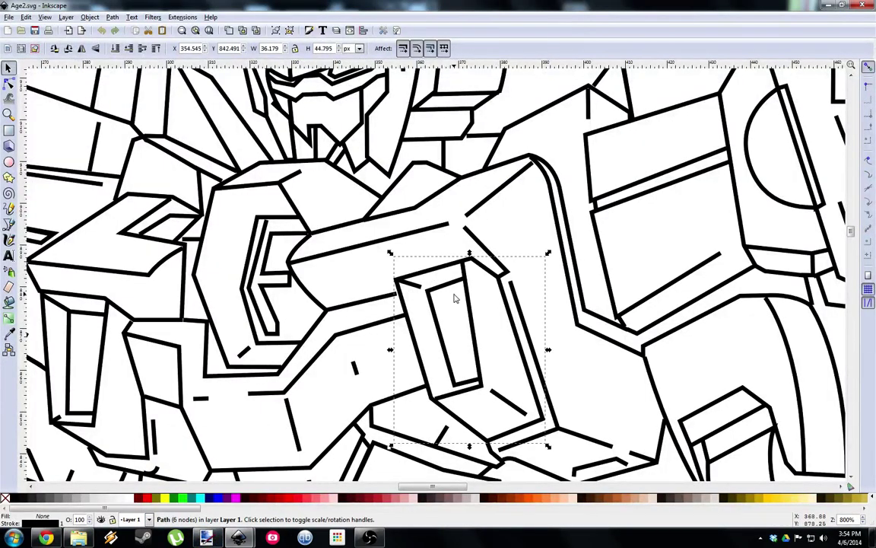
pyautogui.press('n')
pyautogui.moveTo(396, 280); pyautogui.dragTo(367, 283)
pyautogui.hotkey('ctrl', 'z')
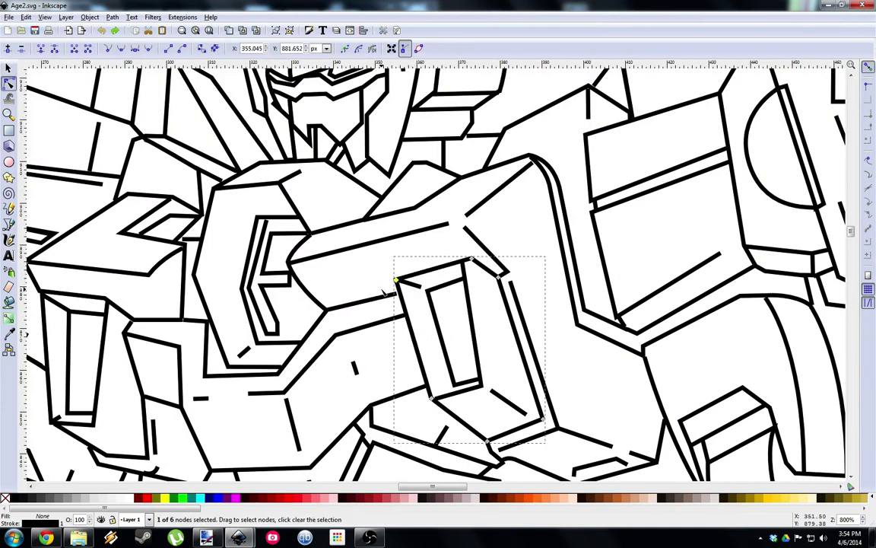
pyautogui.click(827, 6)
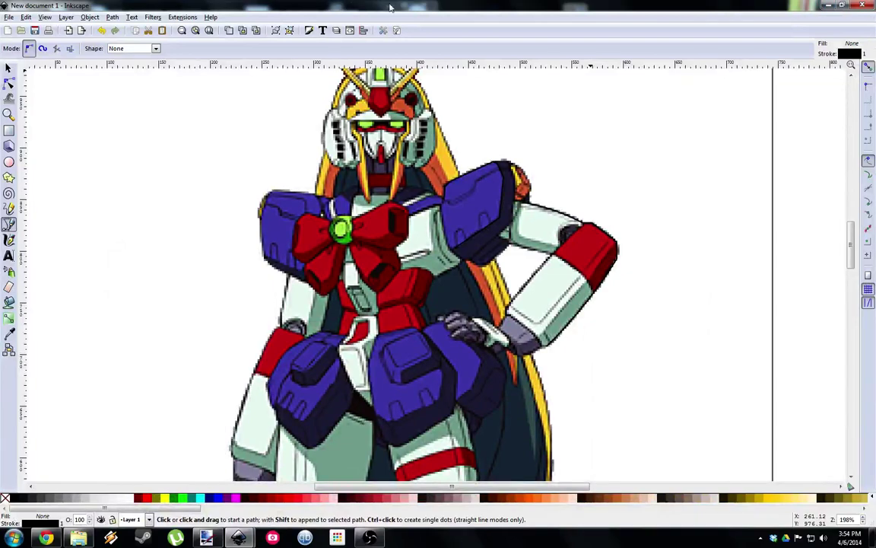
# Minimize the colored Gundam document and bring up Paint.NET's Open dialog.
pyautogui.press('-')
pyautogui.click(828, 5)
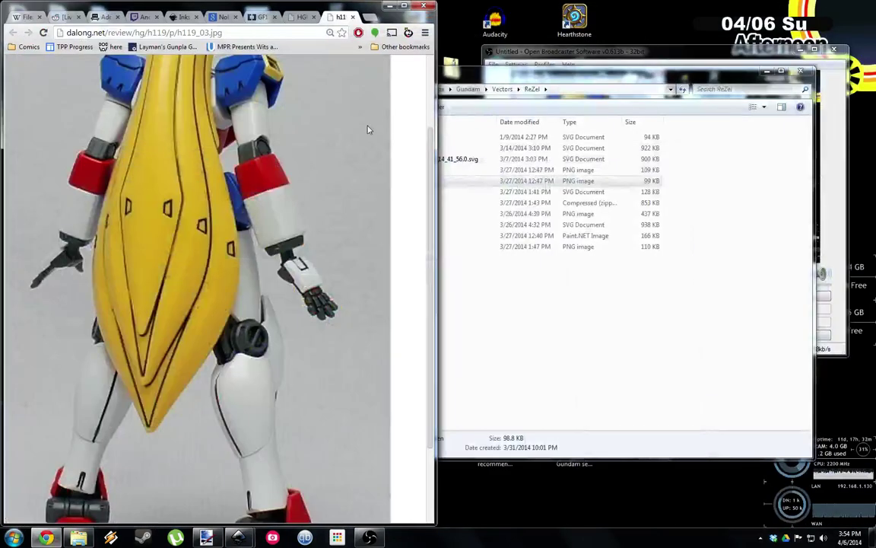
pyautogui.click(206, 538)
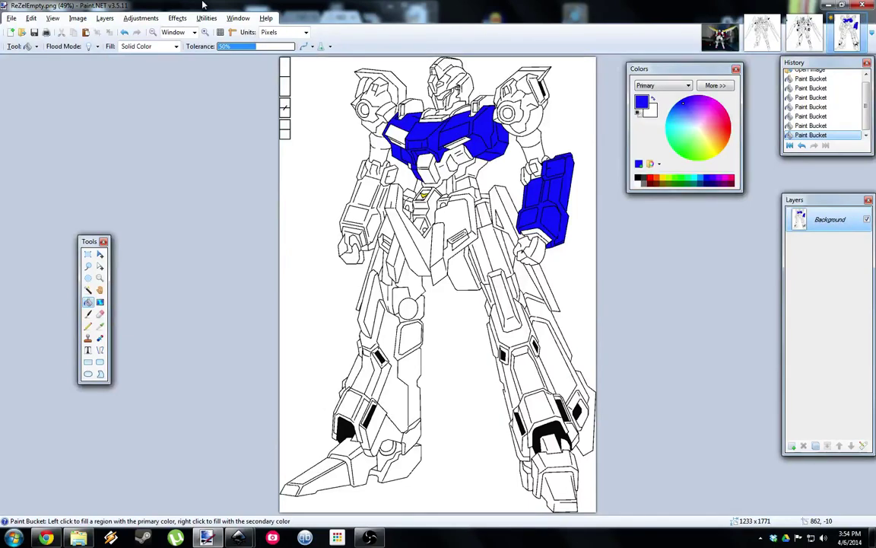
pyautogui.click(23, 32)
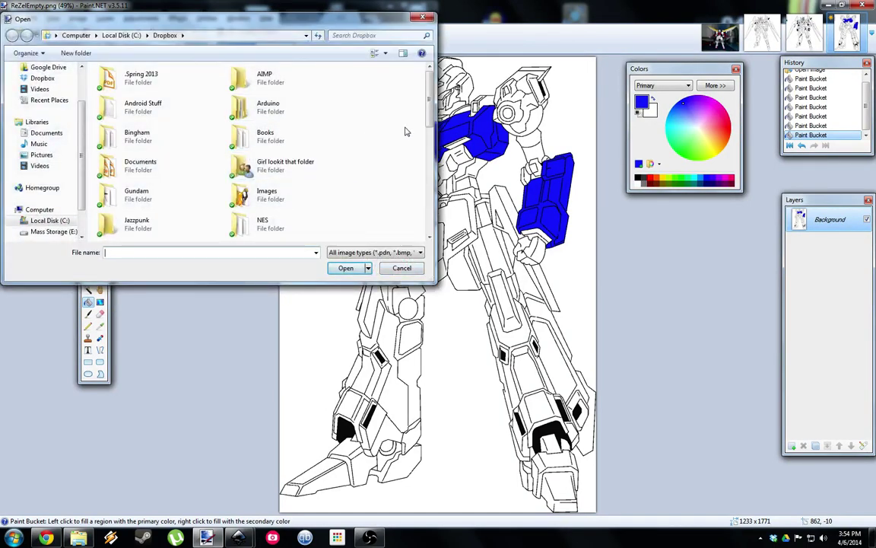
# Browse Gundam > Vectors > AGE-2, then return to Vectors and search for 'raw'.
pyautogui.doubleClick(145, 187)
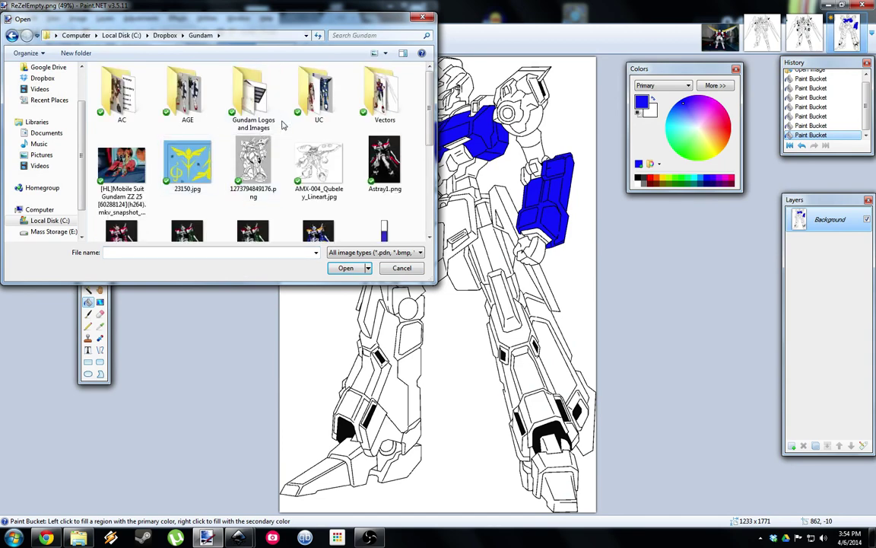
pyautogui.doubleClick(318, 95)
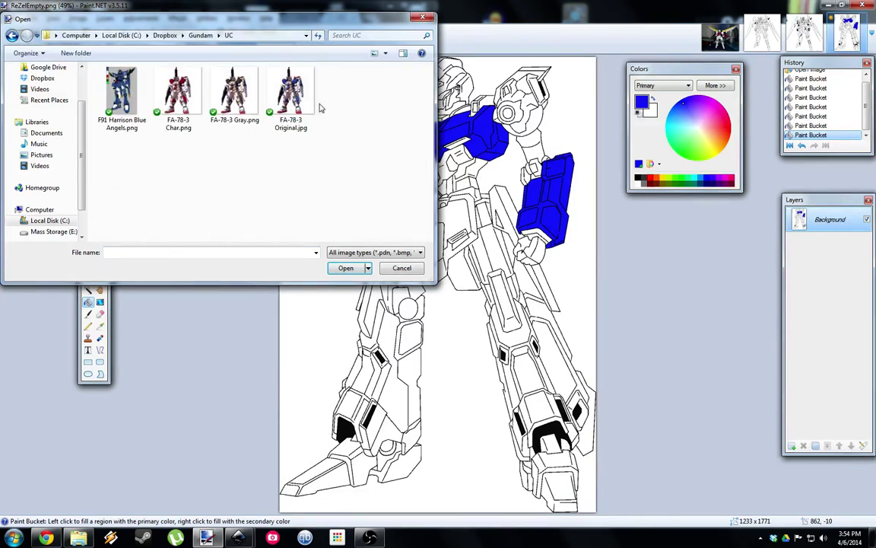
pyautogui.press('BackSpace')
pyautogui.doubleClick(344, 89)
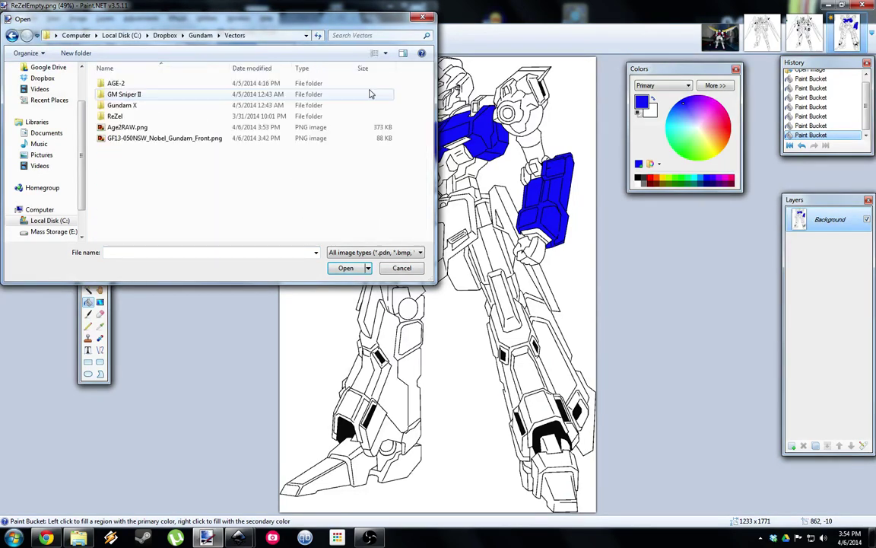
pyautogui.doubleClick(116, 84)
pyautogui.click(253, 93)
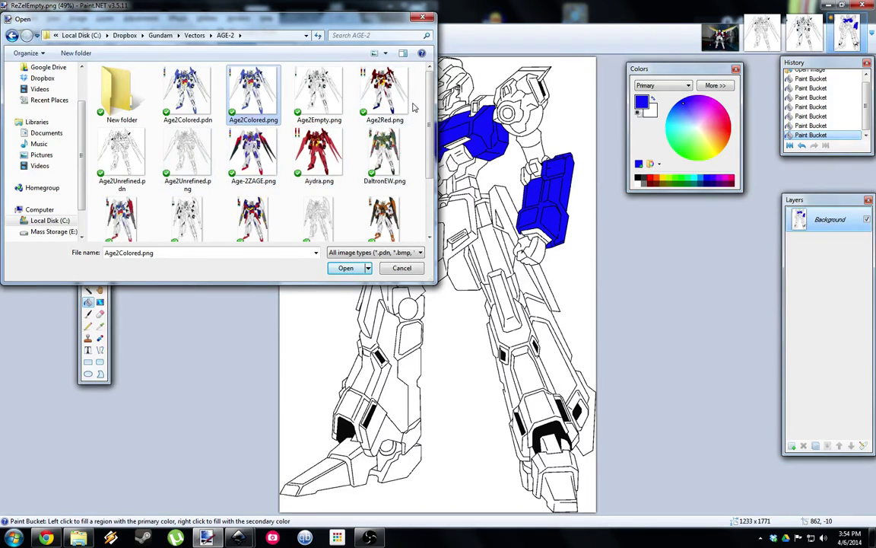
pyautogui.scroll(-2, 430, 97)
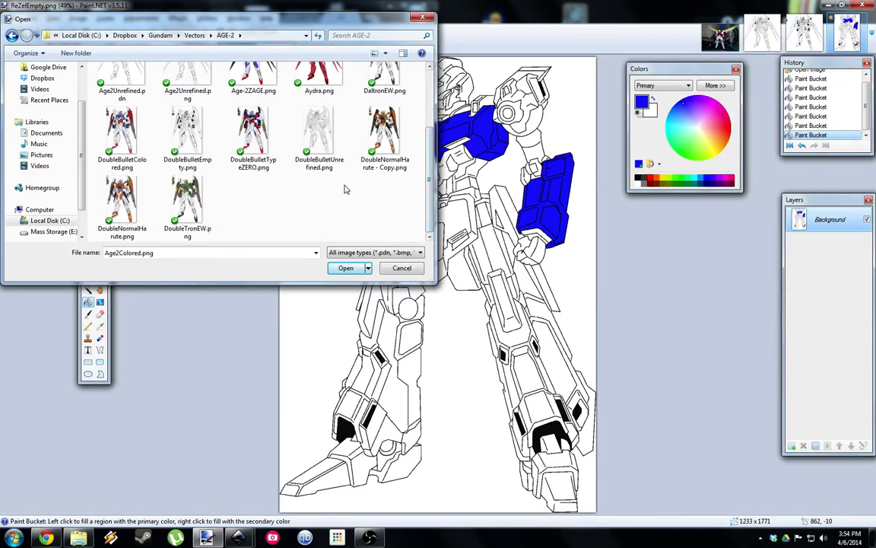
pyautogui.press('BackSpace')
pyautogui.click(356, 35)
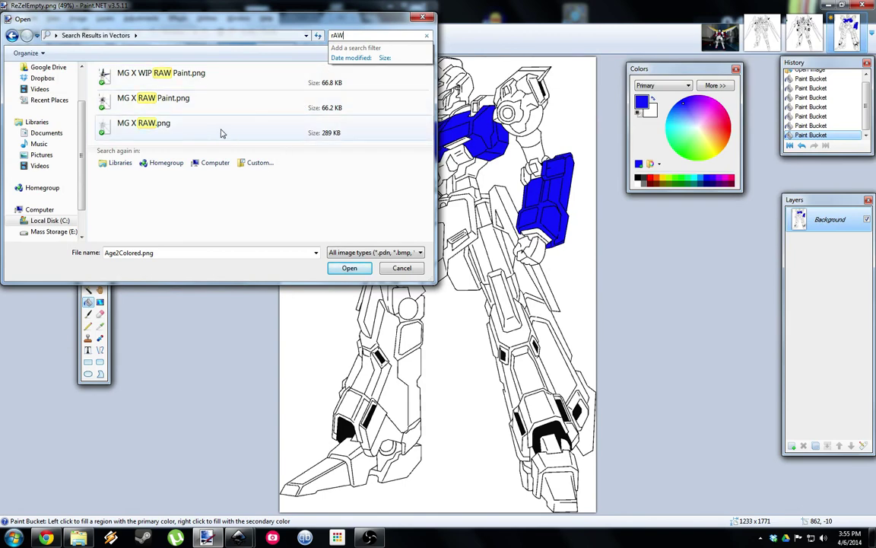
# Bring Age2.svg forward, review its Export Bitmap settings, then close them and clear the selection.
pyautogui.moveTo(238, 538)
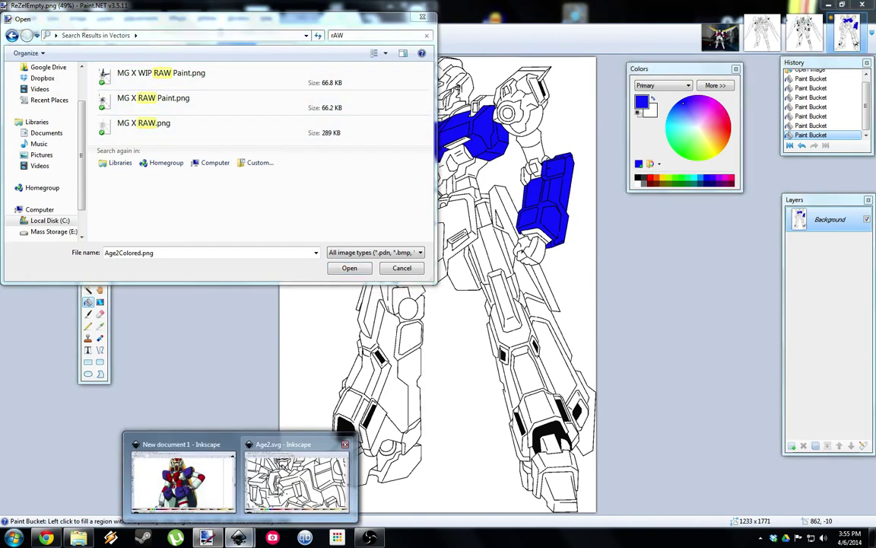
pyautogui.click(280, 487)
pyautogui.click(8, 17)
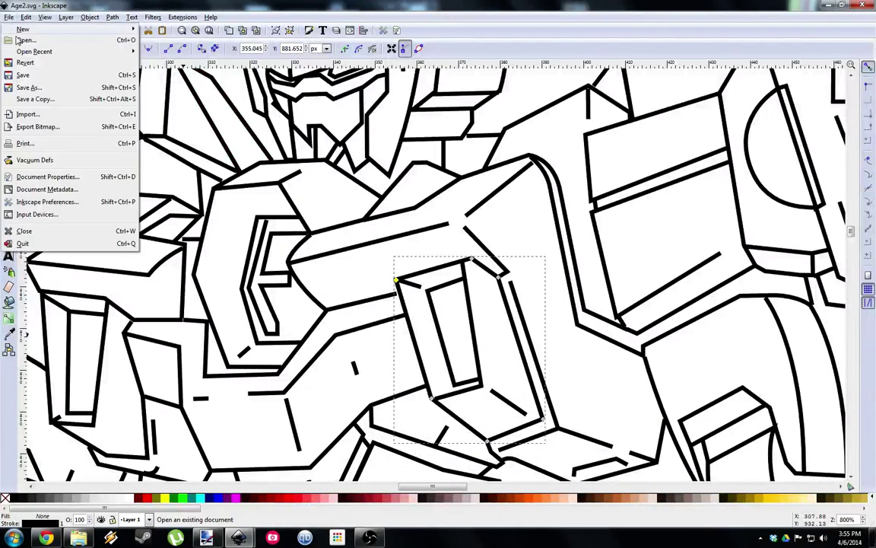
pyautogui.click(42, 119)
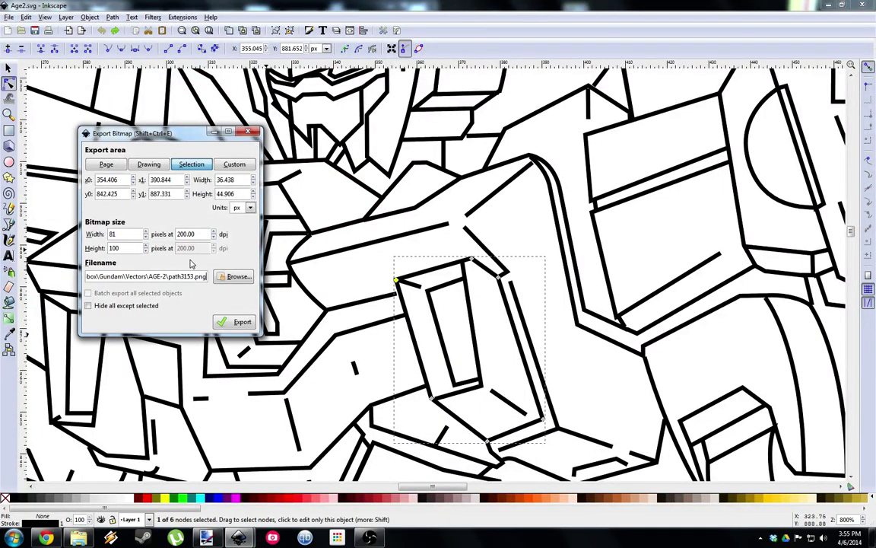
pyautogui.click(395, 136)
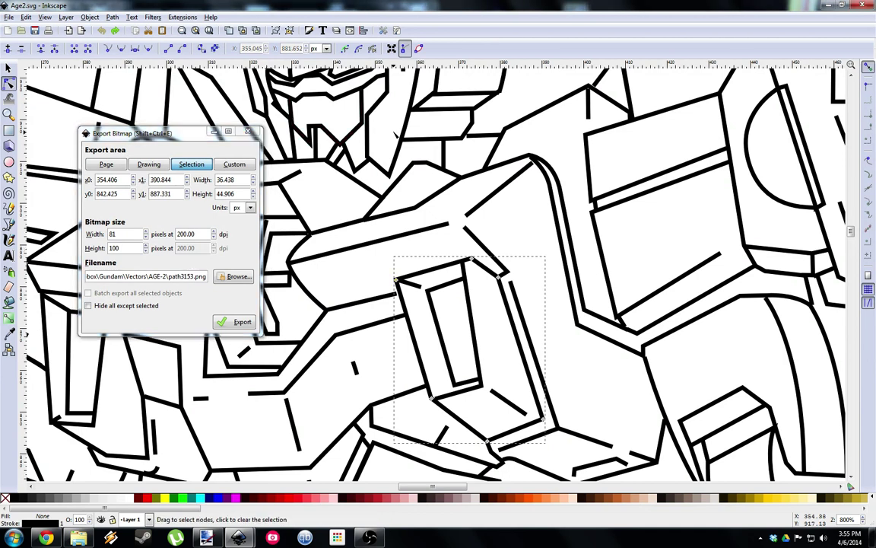
pyautogui.click(247, 131)
pyautogui.press('Escape')
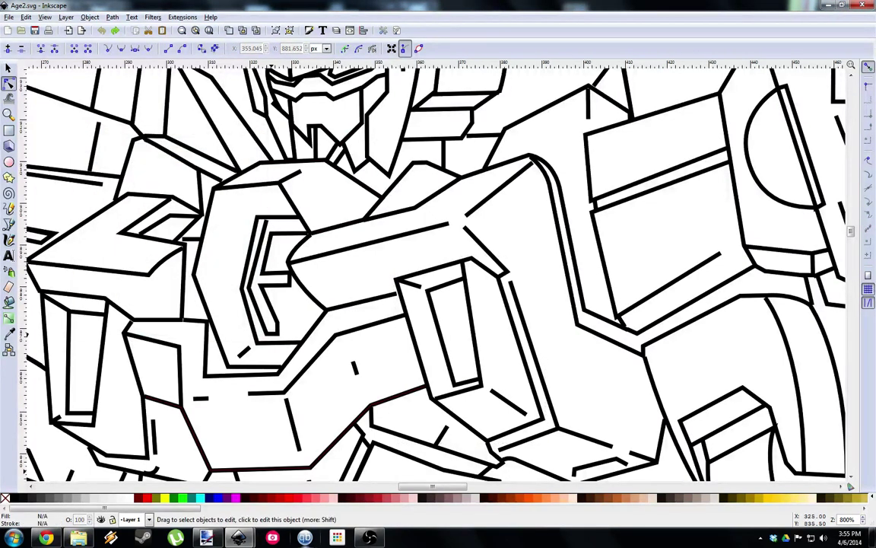
# Open MG X RAW.png from the search results and scroll around the line art.
pyautogui.click(208, 538)
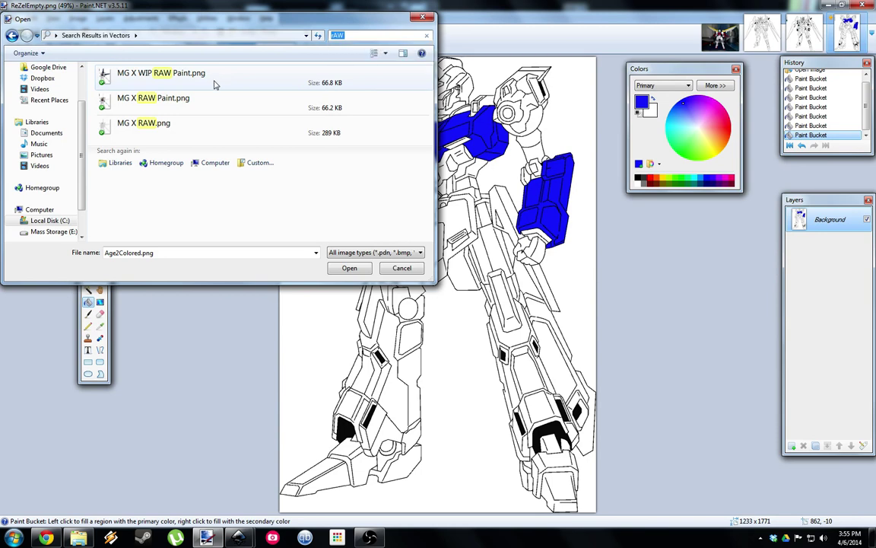
pyautogui.doubleClick(169, 124)
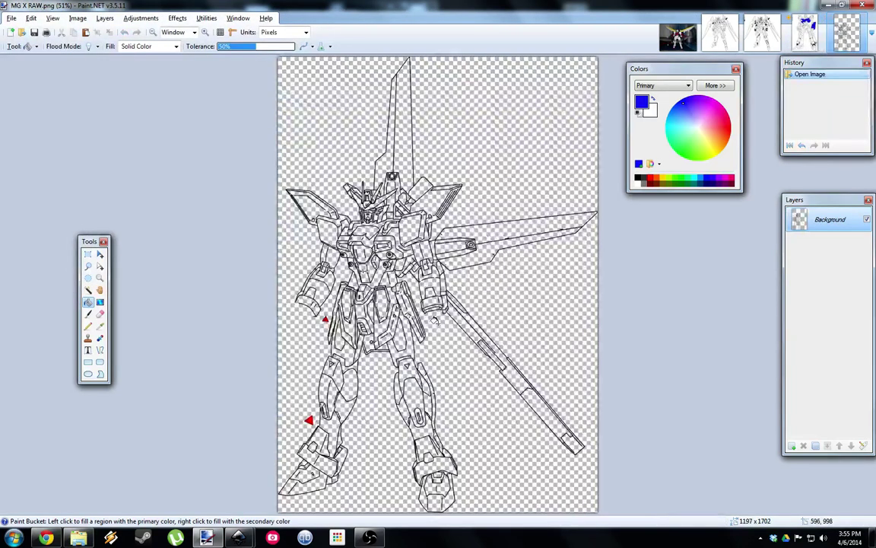
pyautogui.scroll(5, 429, 323)
pyautogui.scroll(-4, 429, 324)
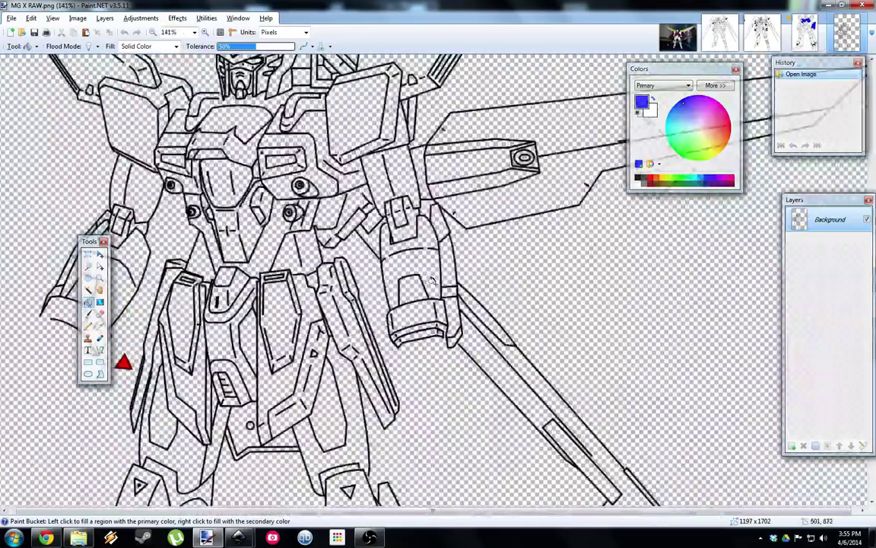
pyautogui.scroll(-2, 430, 281)
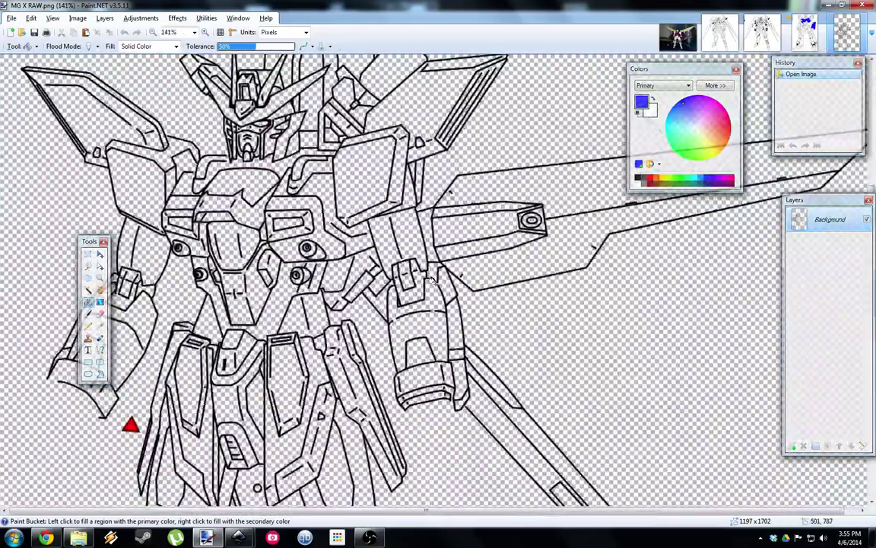
pyautogui.scroll(2, 431, 280)
pyautogui.scroll(-2, 430, 281)
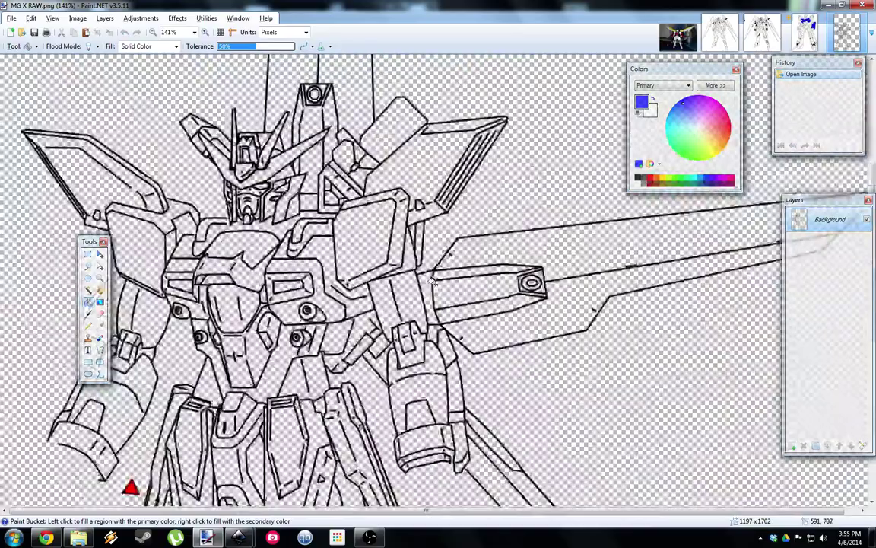
pyautogui.scroll(2, 346, 381)
pyautogui.scroll(2, 328, 350)
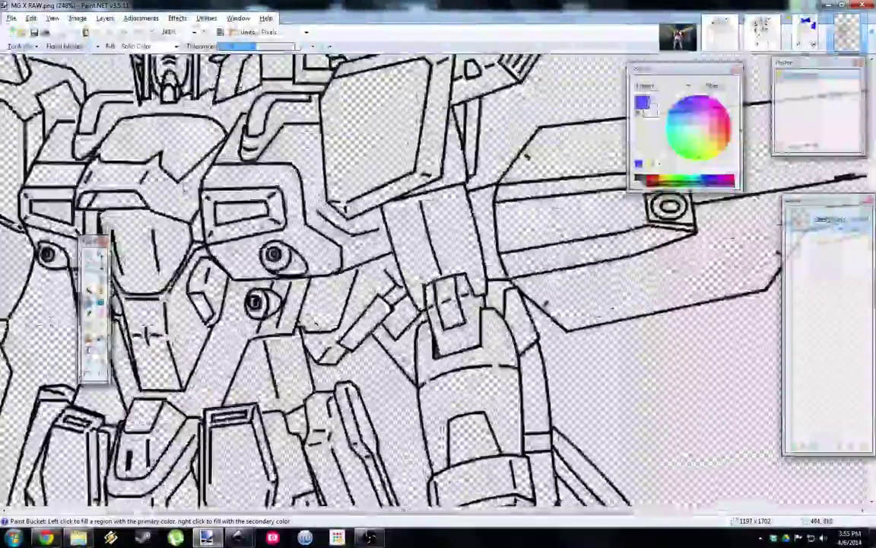
pyautogui.scroll(-2, 305, 310)
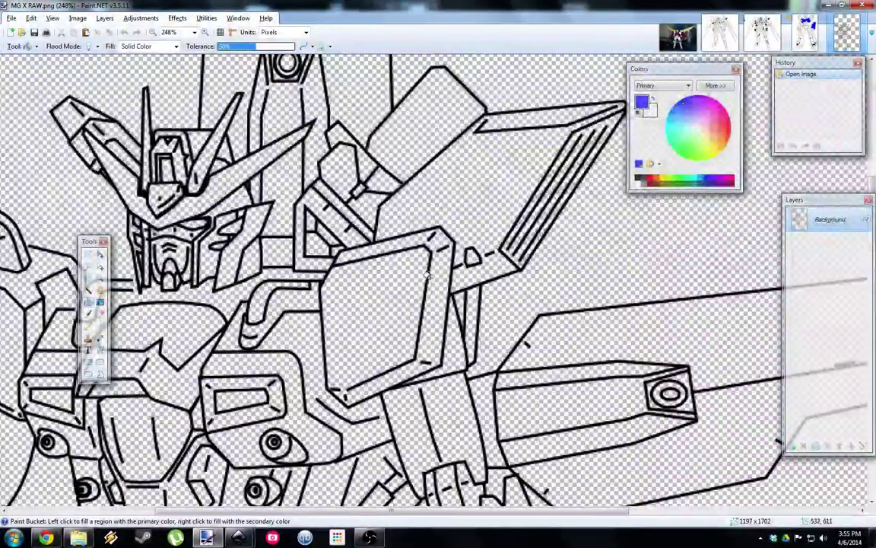
pyautogui.scroll(2, 440, 311)
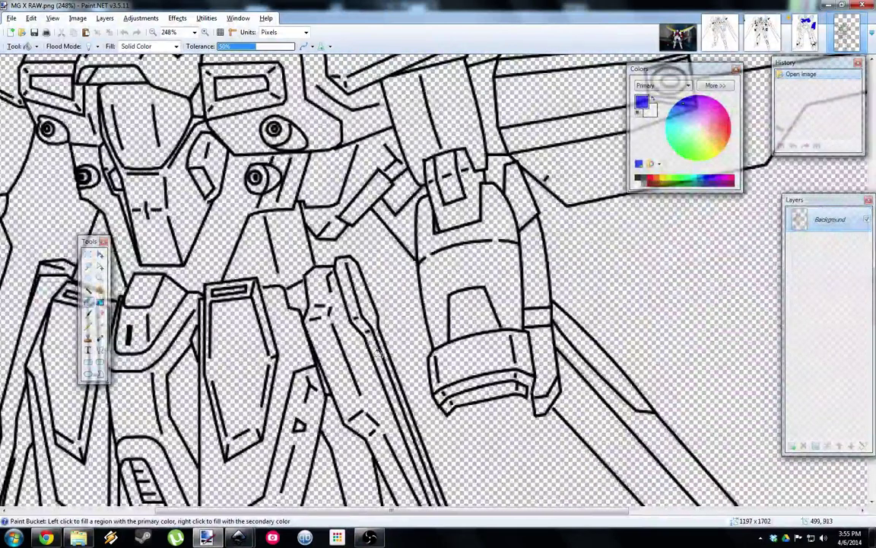
# Add Layer 2, move it below the line art, and fill it white.
pyautogui.click(793, 448)
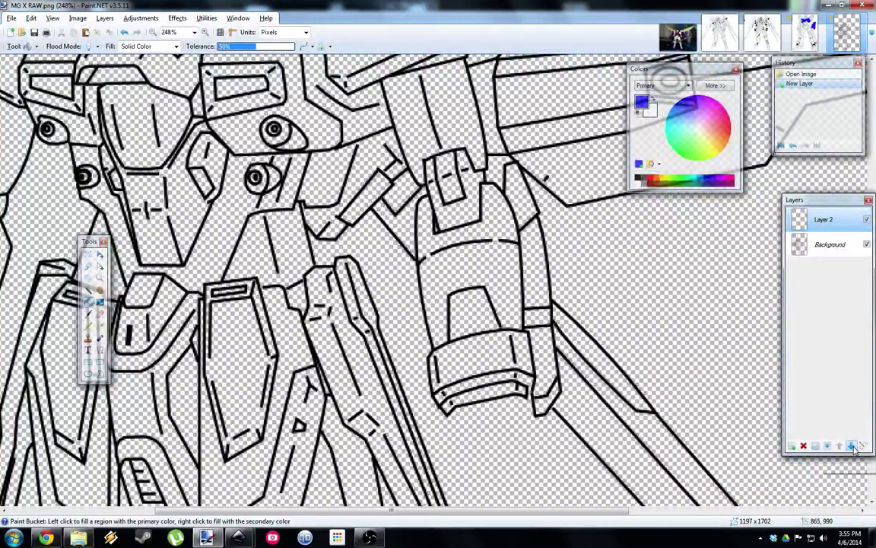
pyautogui.hotkey('ctrl', 'shift', 'pagedown')
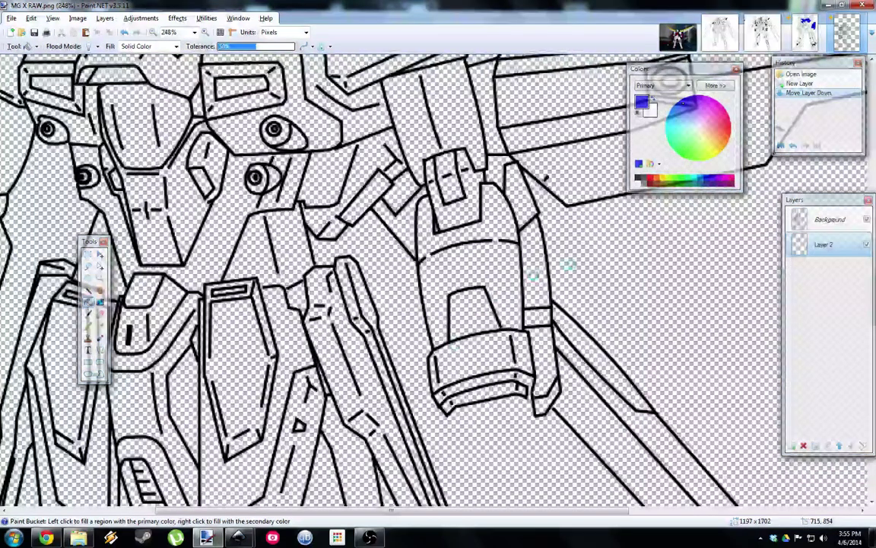
pyautogui.rightClick(569, 261)
pyautogui.scroll(-1, 569, 260)
pyautogui.scroll(2, 346, 227)
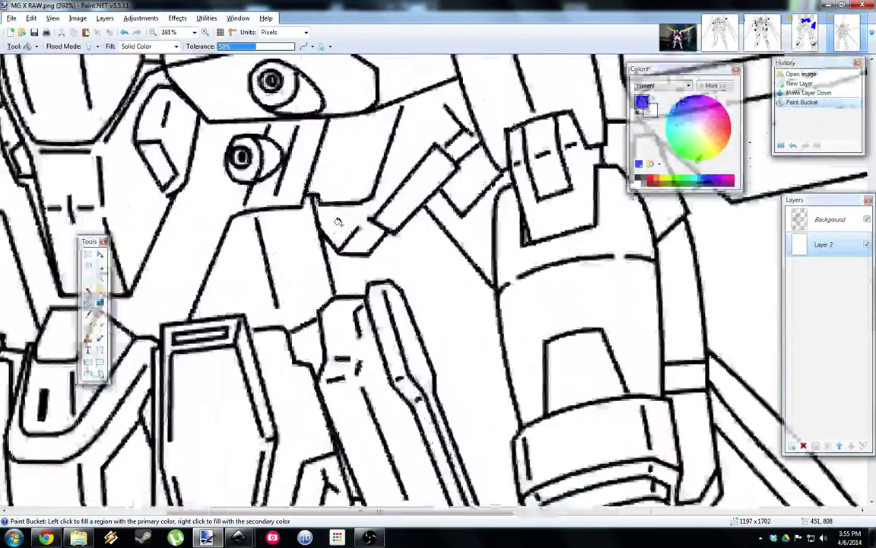
pyautogui.scroll(2, 613, 221)
pyautogui.scroll(-5, 613, 221)
# Lower bucket tolerance to about 12% and fill three bands of the part blue on the Background layer.
pyautogui.click(604, 370)
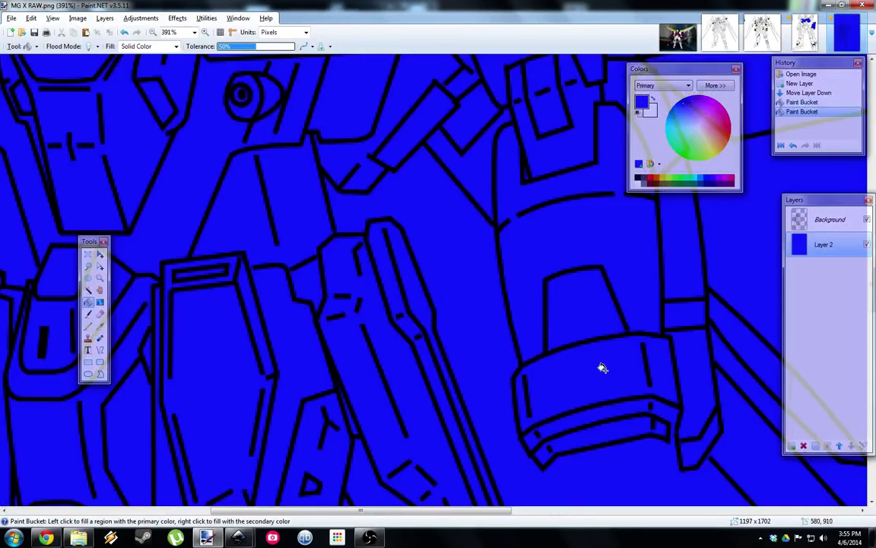
pyautogui.hotkey('ctrl', 'z')
pyautogui.click(215, 48)
pyautogui.click(799, 220)
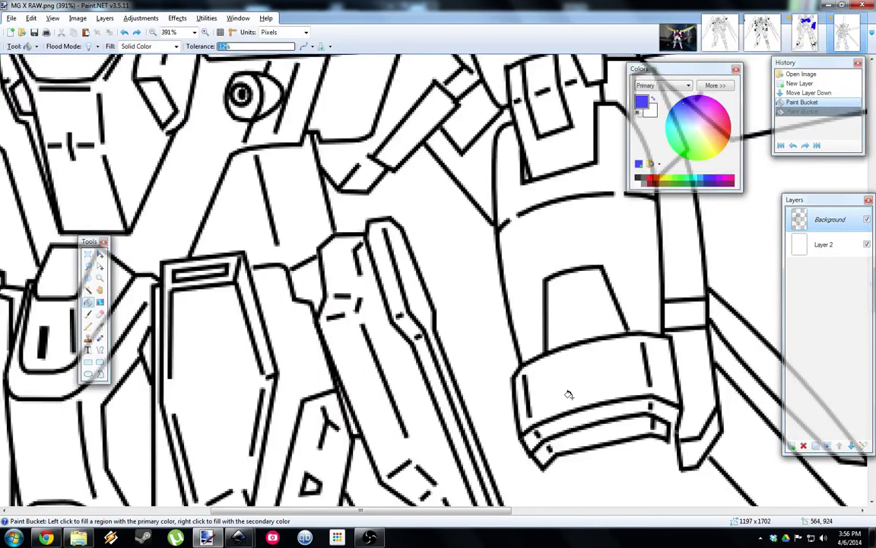
pyautogui.click(616, 362)
pyautogui.scroll(4, 530, 368)
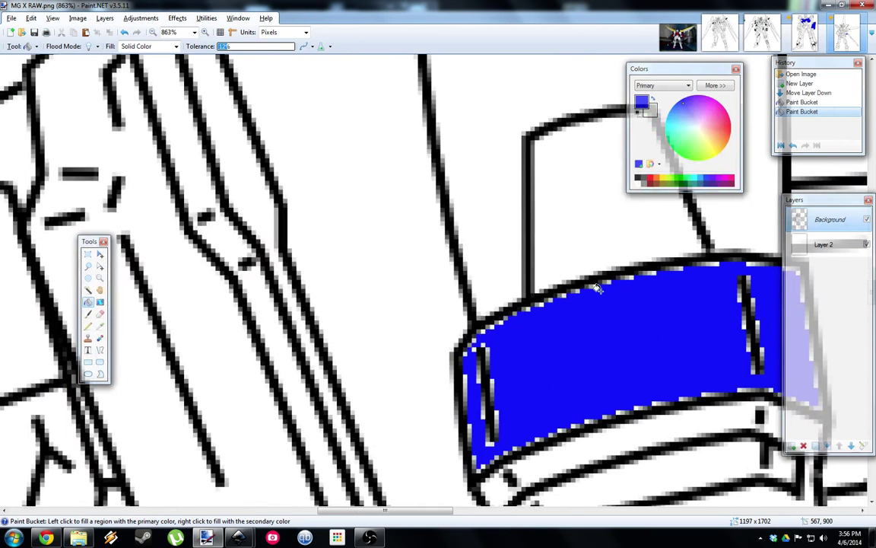
pyautogui.scroll(-3, 456, 320)
pyautogui.scroll(2, 487, 286)
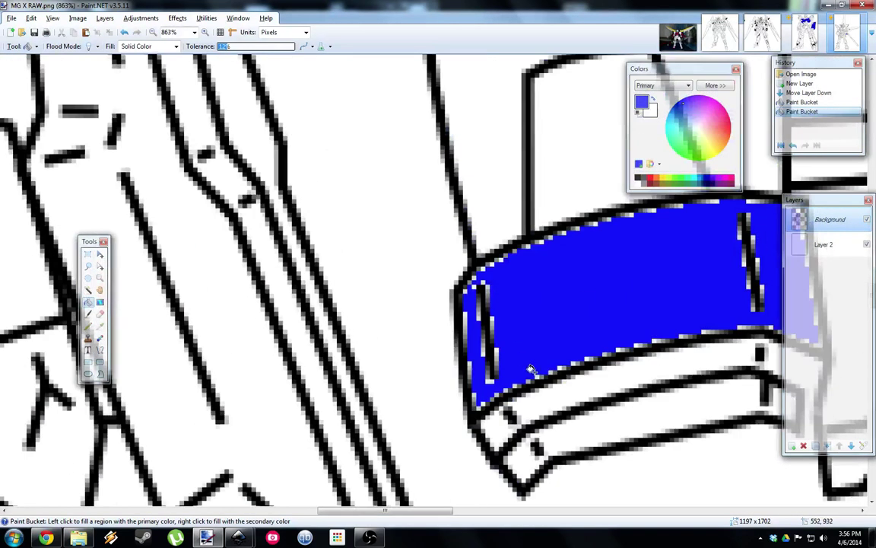
pyautogui.hscroll(3, 502, 290)
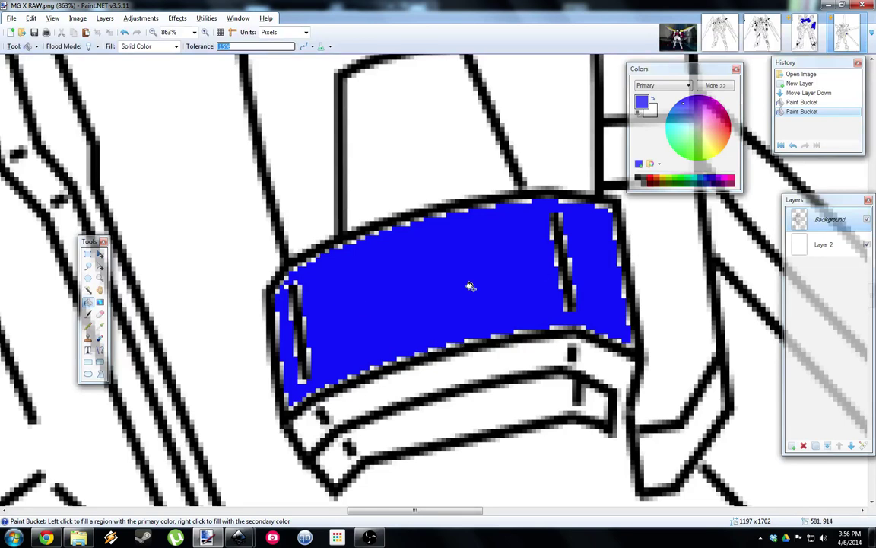
pyautogui.scroll(-5, 406, 284)
pyautogui.scroll(3, 406, 284)
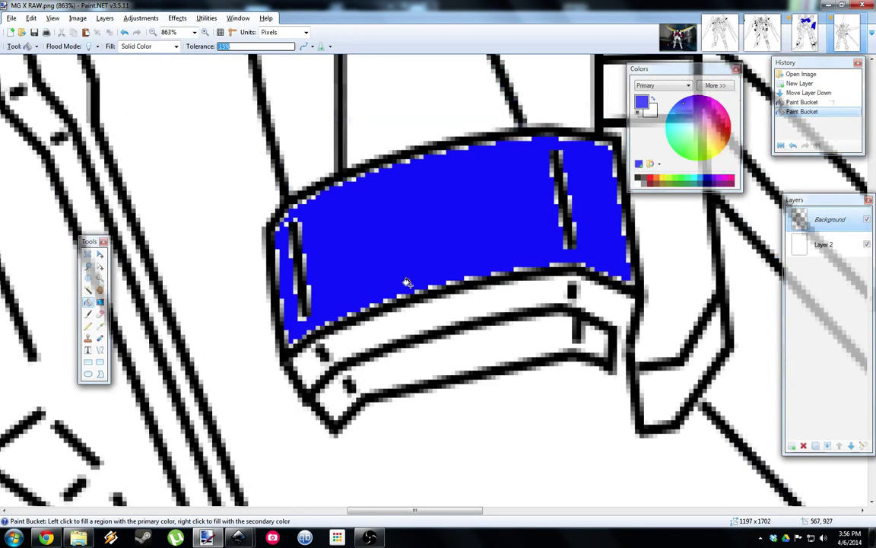
pyautogui.click(428, 311)
pyautogui.click(476, 346)
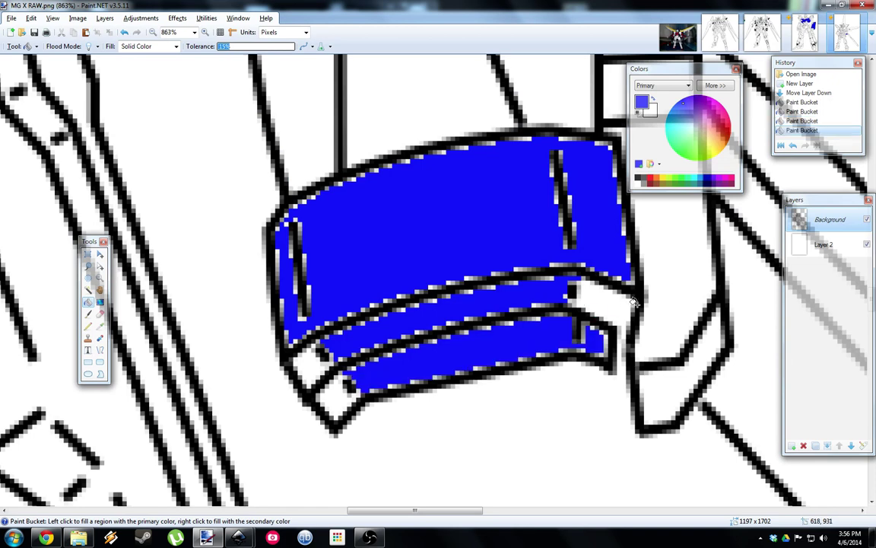
# Undo the blue band fills, cancelling an accidental Save As.
pyautogui.hotkey('ctrl', 'z')
pyautogui.hotkey('ctrl', 'z')
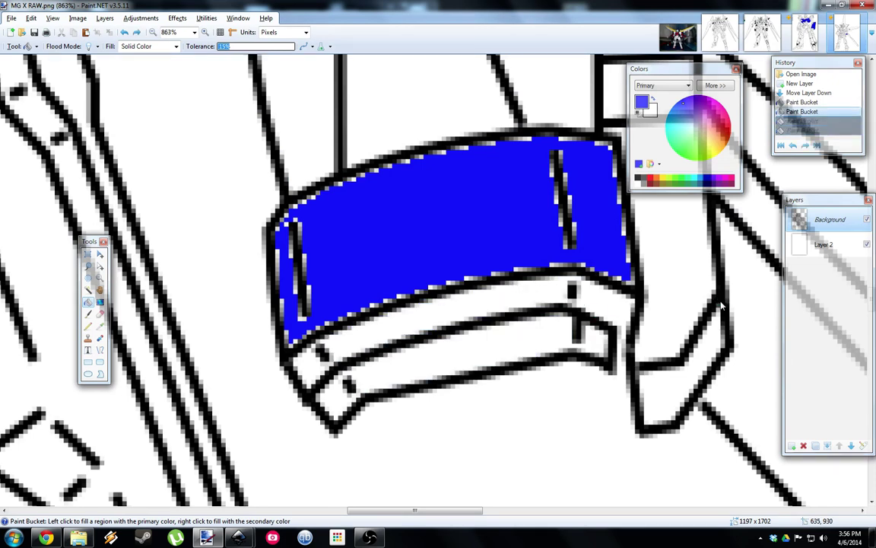
pyautogui.hotkey('ctrl', 'shift', 's')
pyautogui.press('Escape')
pyautogui.hotkey('ctrl', 'z')
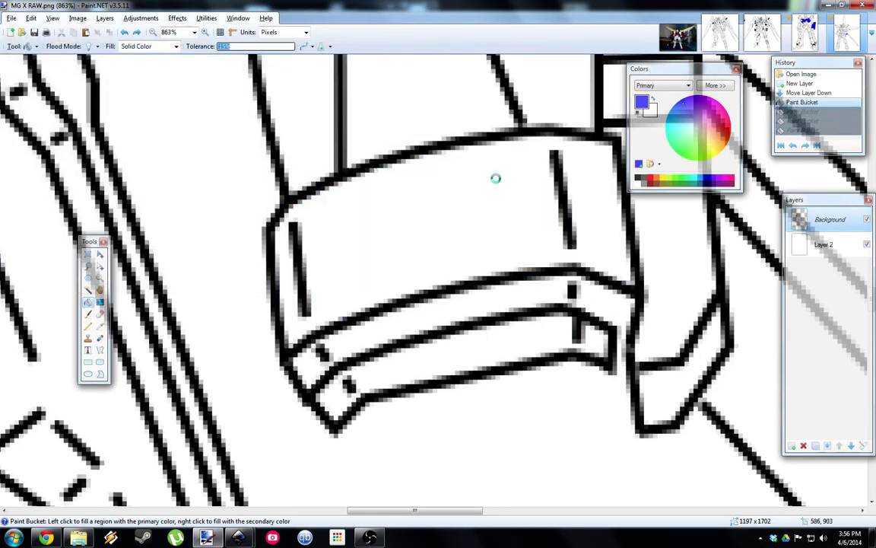
# Reset the paint colour to black and dismiss the Adjustments menu unchanged.
pyautogui.hscroll(-3, 407, 306)
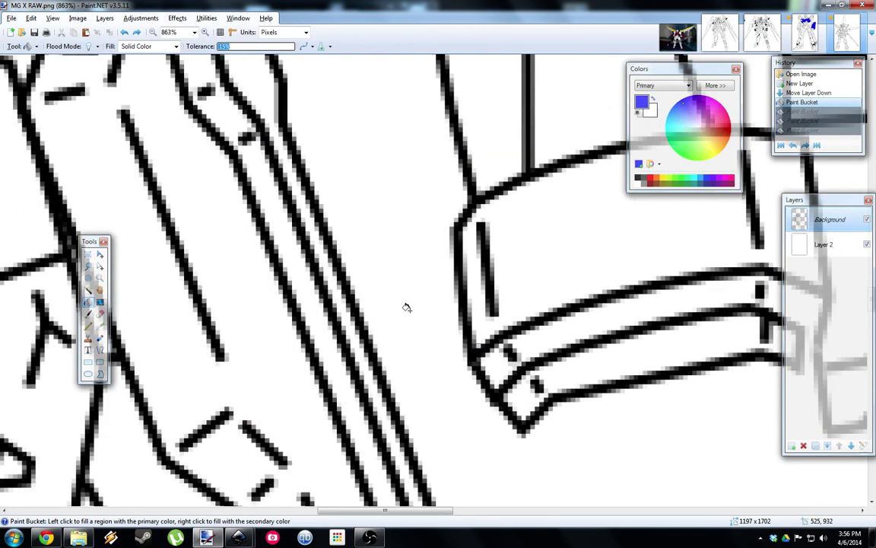
pyautogui.click(639, 112)
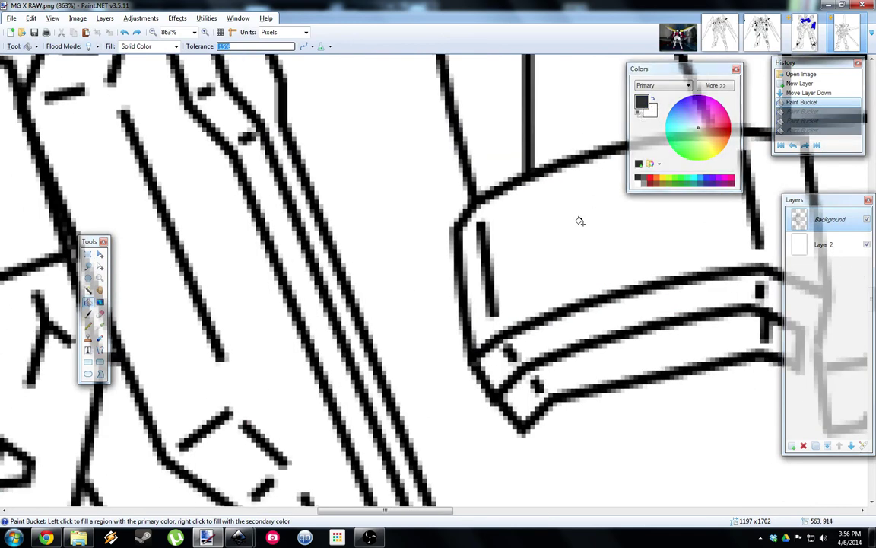
pyautogui.hscroll(4, 573, 229)
pyautogui.scroll(4, 451, 302)
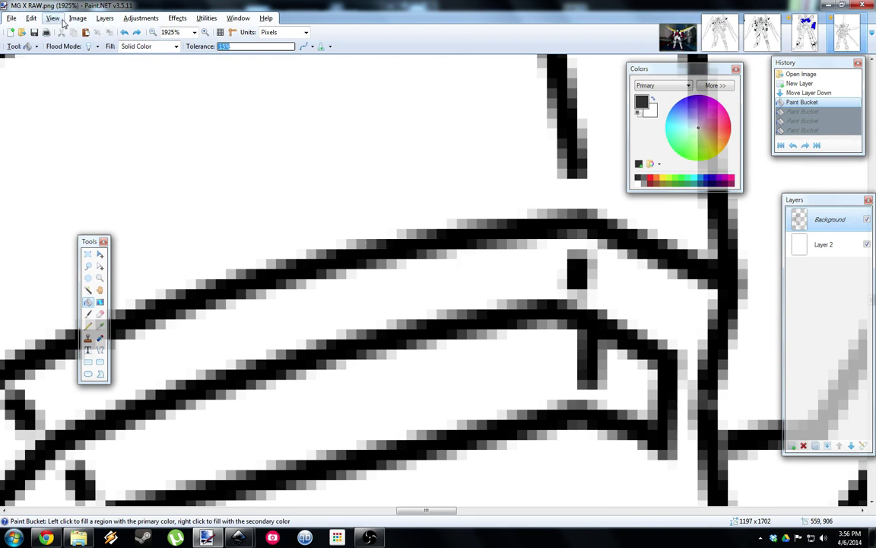
pyautogui.click(131, 19)
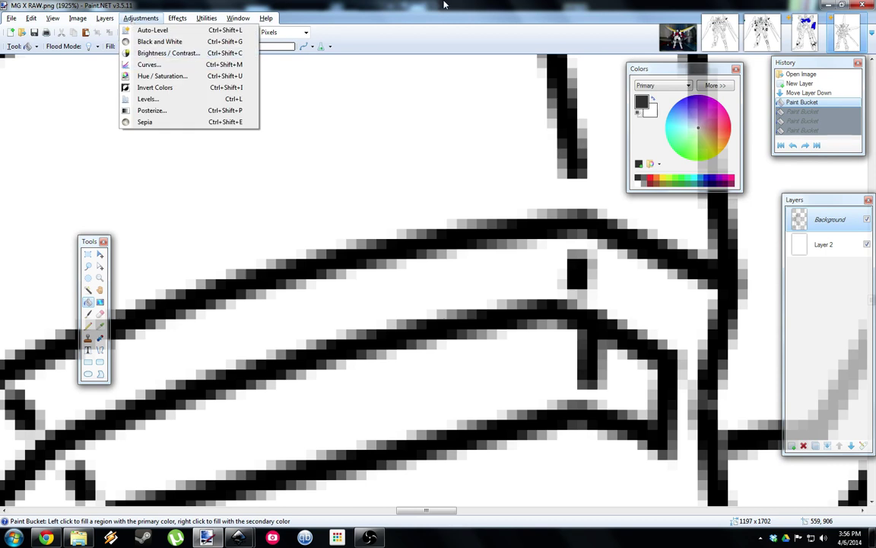
pyautogui.click(436, 237)
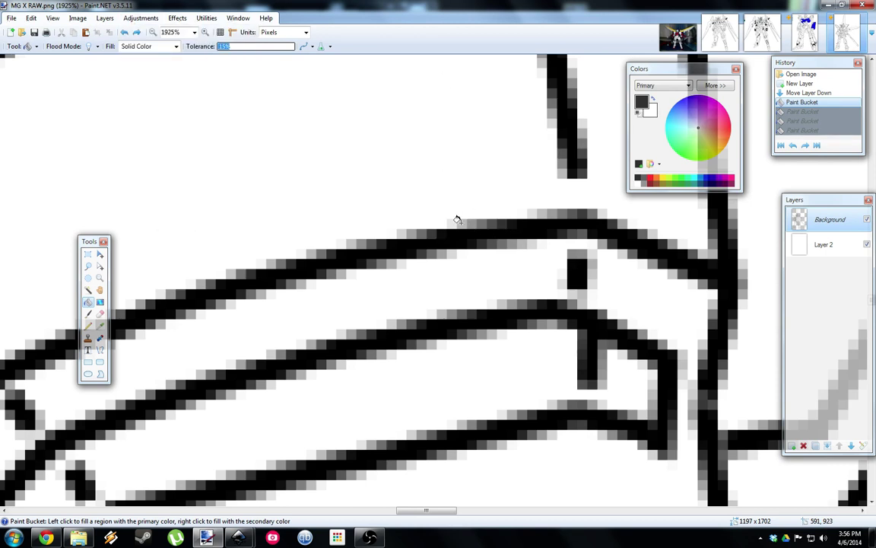
# Hide Layer 2 and bucket-fill the transparent areas around the lines with white.
pyautogui.click(866, 245)
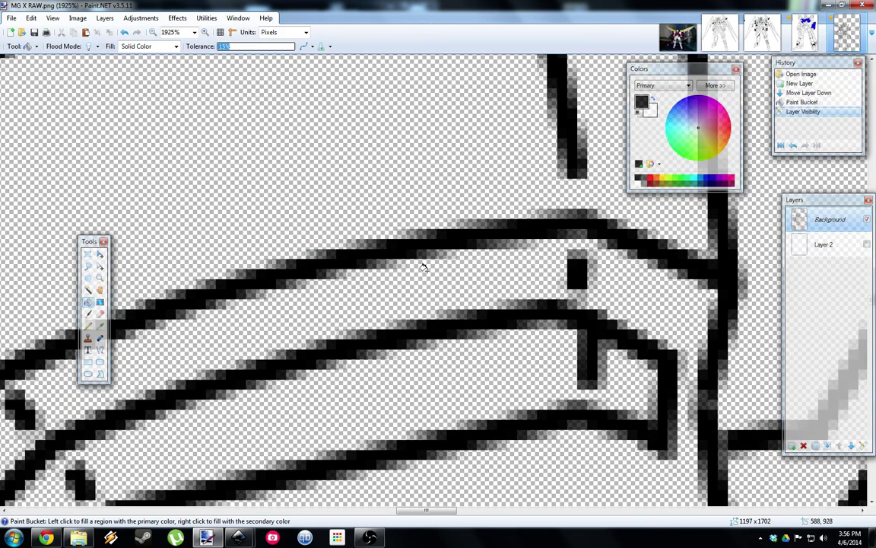
pyautogui.hscroll(-3, 424, 267)
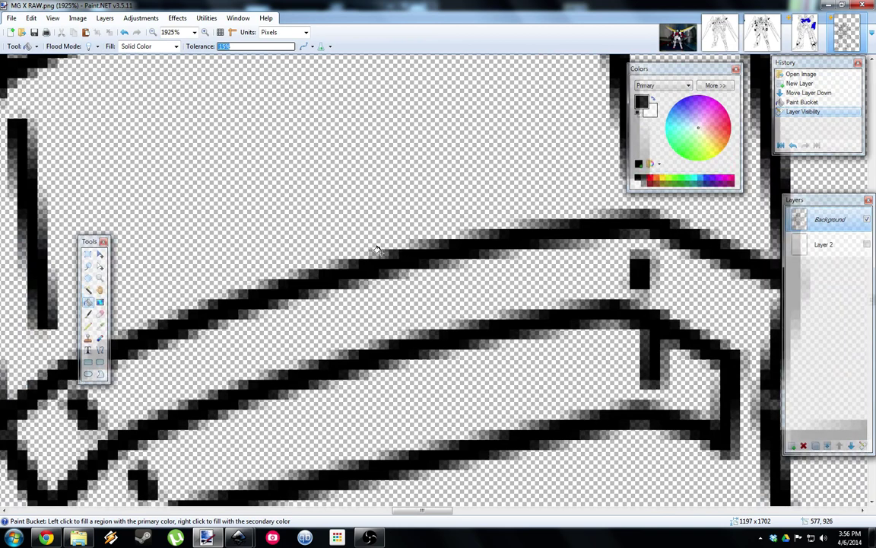
pyautogui.click(372, 251)
pyautogui.rightClick(538, 246)
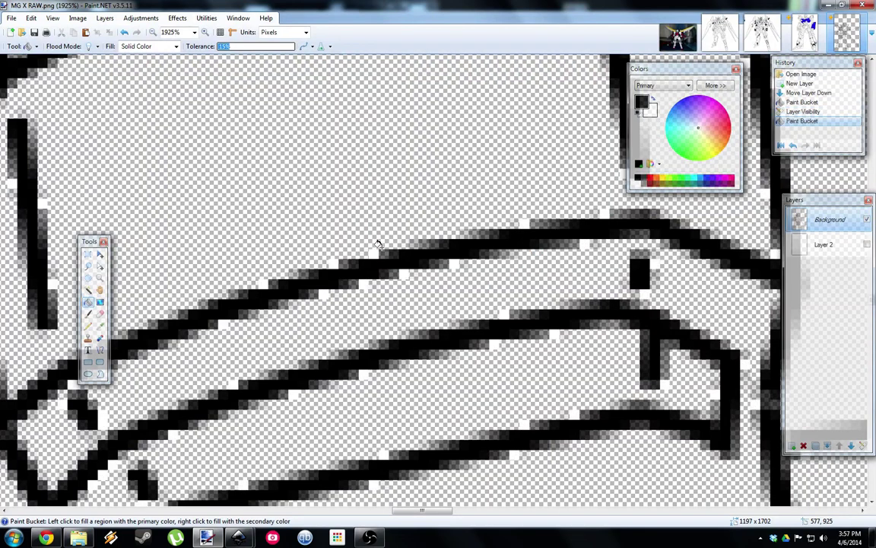
pyautogui.rightClick(571, 143)
# Raise tolerance to 28% and refill the grey edge pixels white.
pyautogui.scroll(-2, 425, 259)
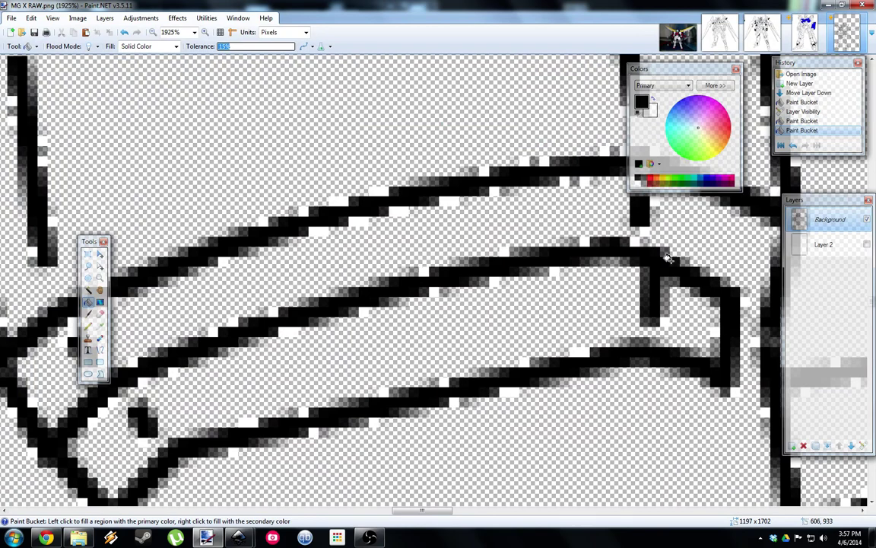
pyautogui.click(235, 77)
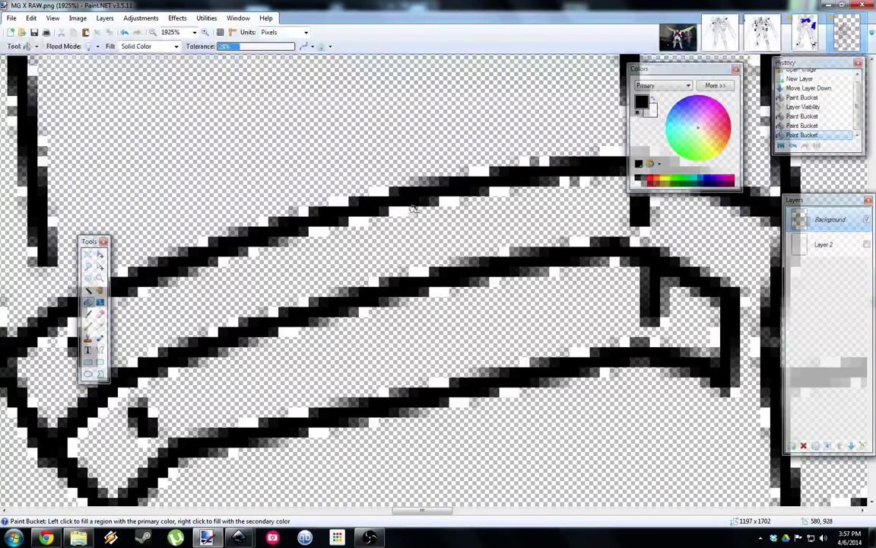
pyautogui.scroll(4, 410, 228)
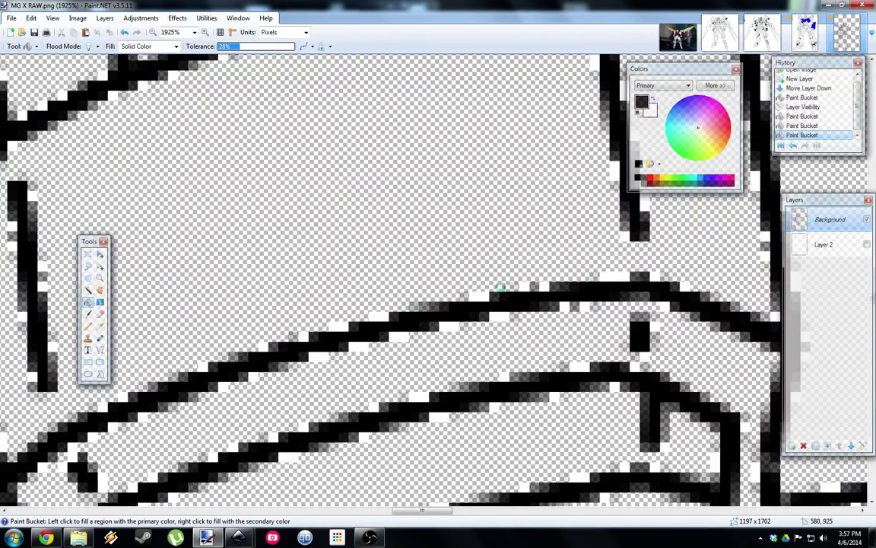
pyautogui.click(473, 305)
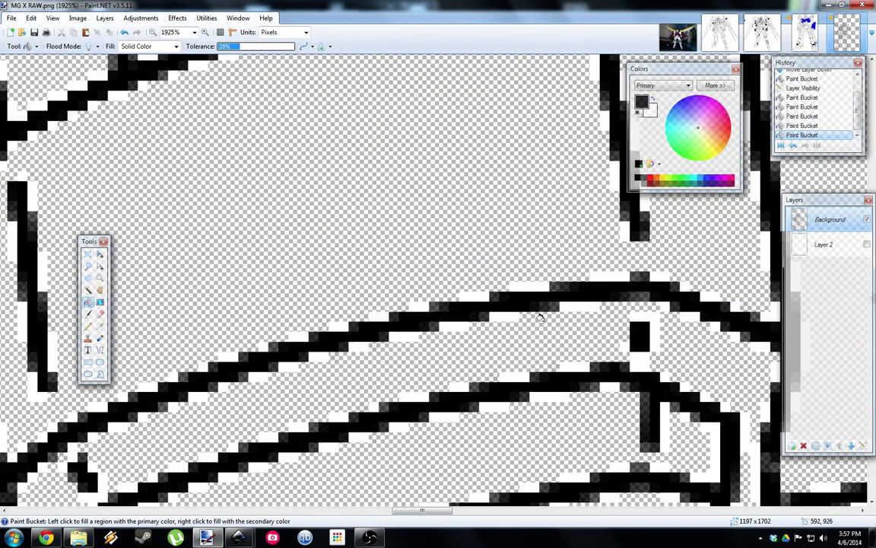
pyautogui.scroll(-2, 487, 326)
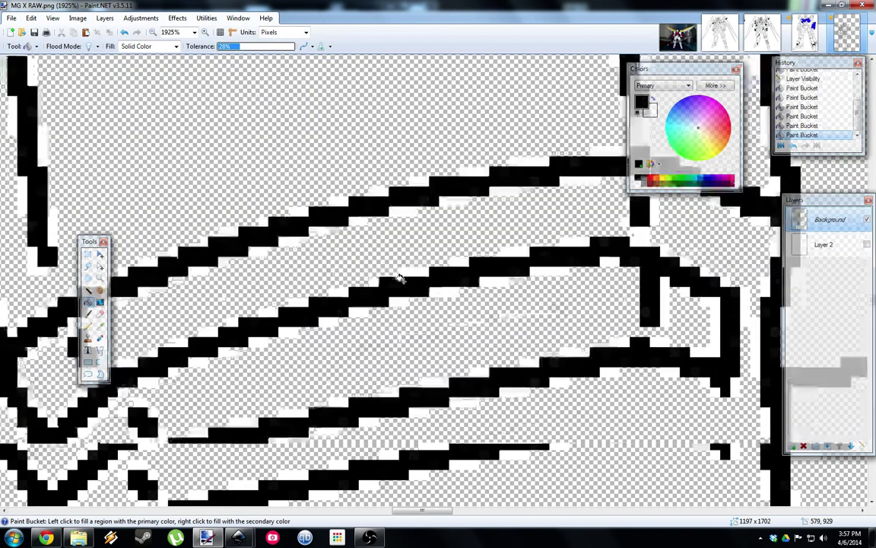
pyautogui.scroll(-5, 380, 240)
pyautogui.scroll(5, 365, 319)
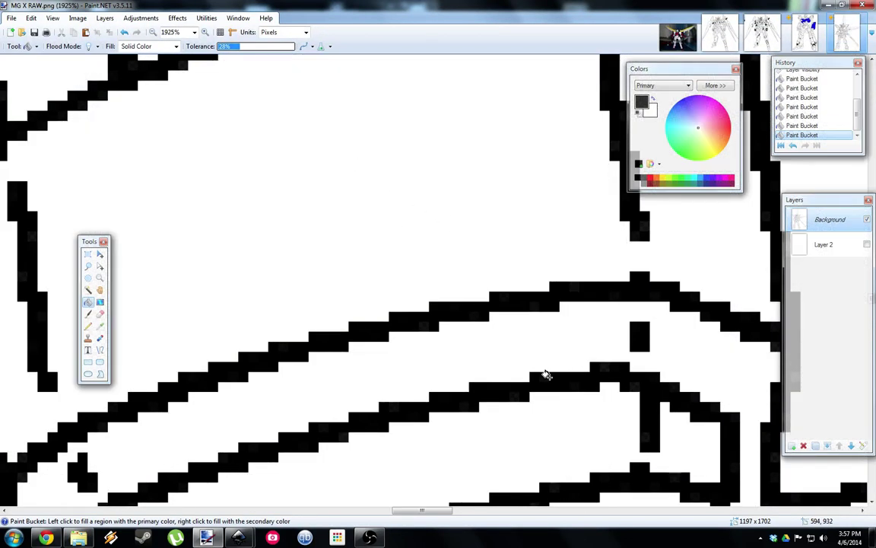
pyautogui.scroll(-3, 546, 374)
pyautogui.keyDown('ctrl'); pyautogui.scroll(-5, 417, 290); pyautogui.keyUp('ctrl')
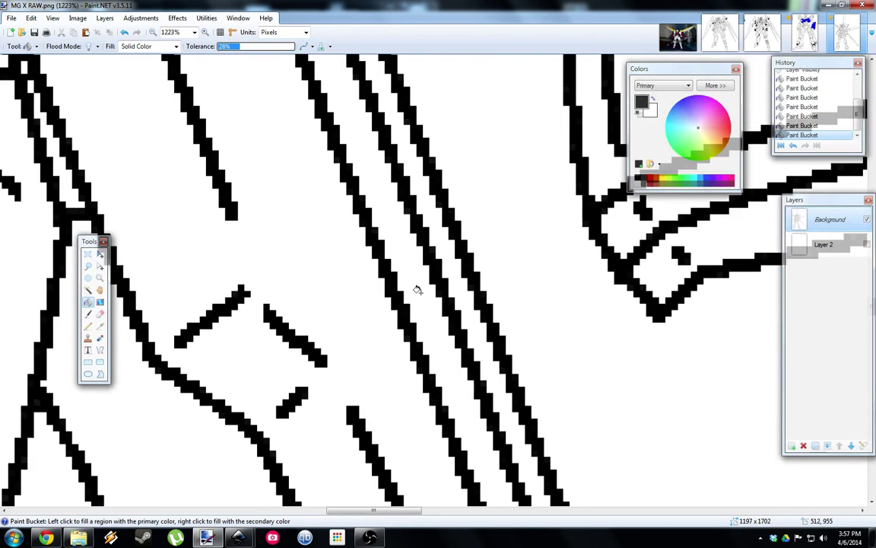
pyautogui.keyDown('ctrl'); pyautogui.scroll(-8, 417, 290); pyautogui.keyUp('ctrl')
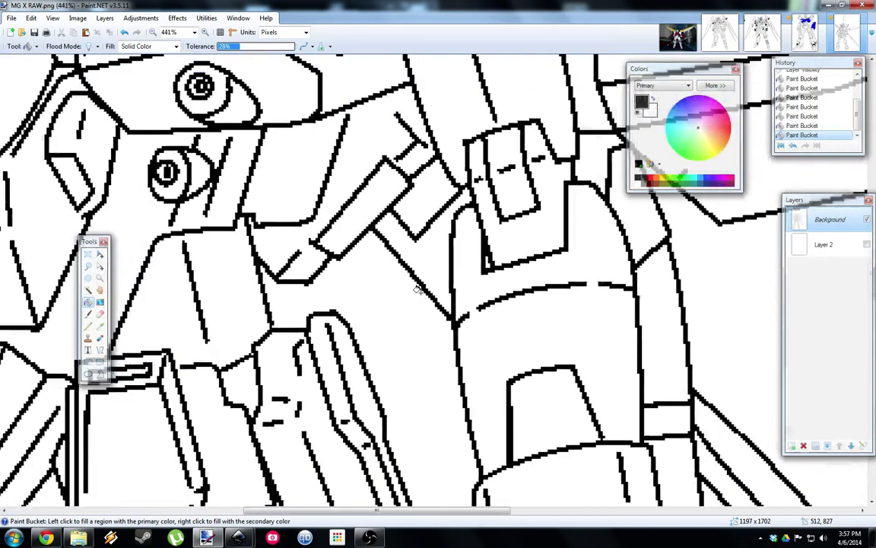
# Fill the right shoulder panel and chest band blue, undoing the upper-left shoulder fill.
pyautogui.keyDown('ctrl'); pyautogui.scroll(-3, 417, 290); pyautogui.keyUp('ctrl')
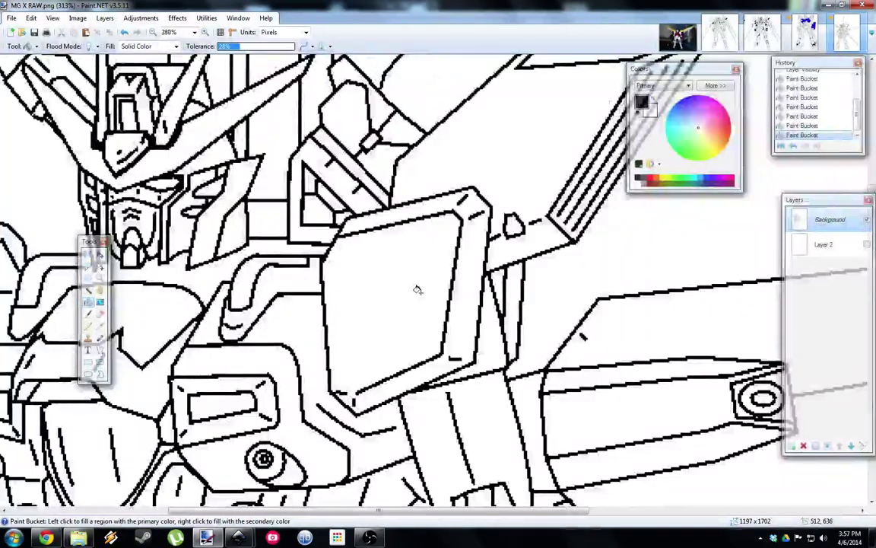
pyautogui.scroll(-2, 417, 290)
pyautogui.scroll(-5, 356, 184)
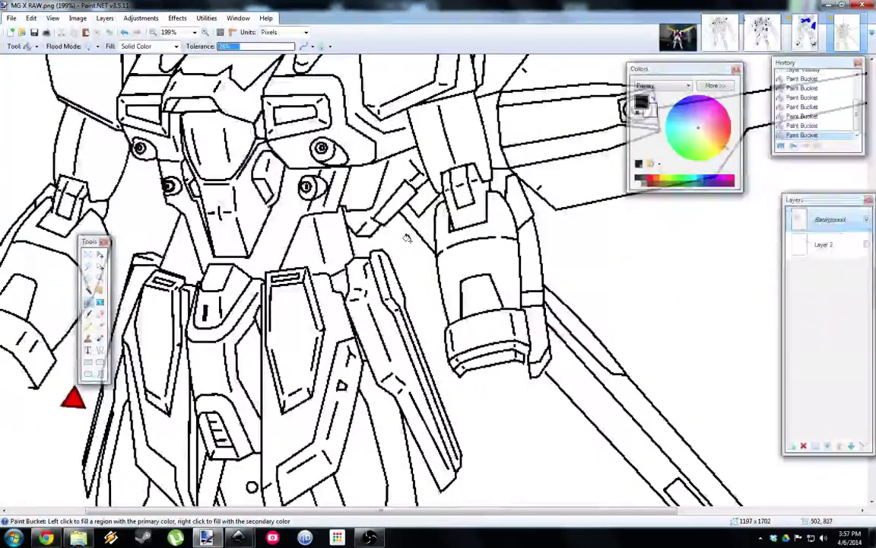
pyautogui.scroll(4, 407, 238)
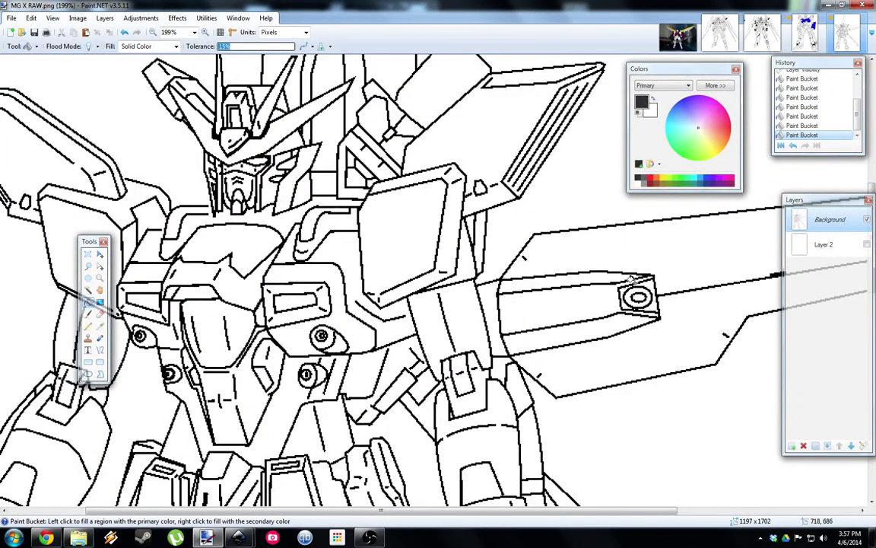
pyautogui.hscroll(5, 533, 312)
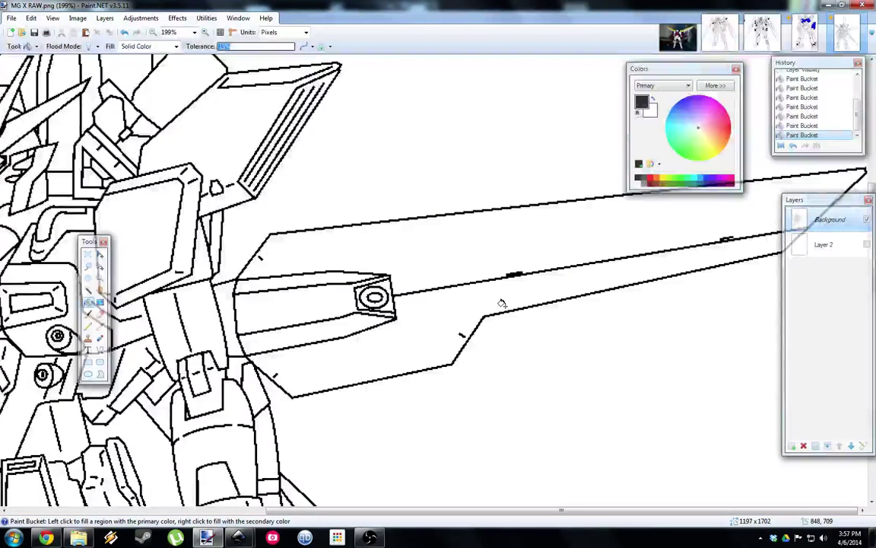
pyautogui.scroll(5, 255, 341)
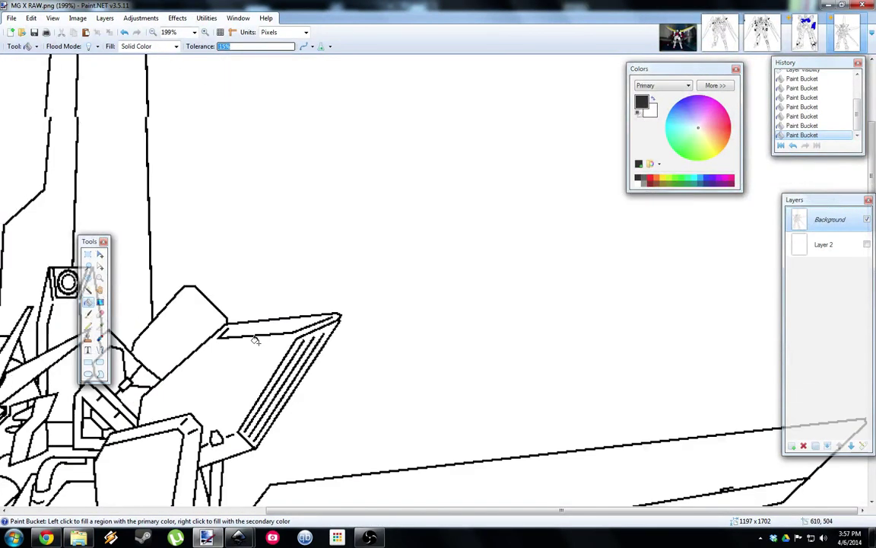
pyautogui.hscroll(-5, 258, 339)
pyautogui.scroll(-4, 257, 339)
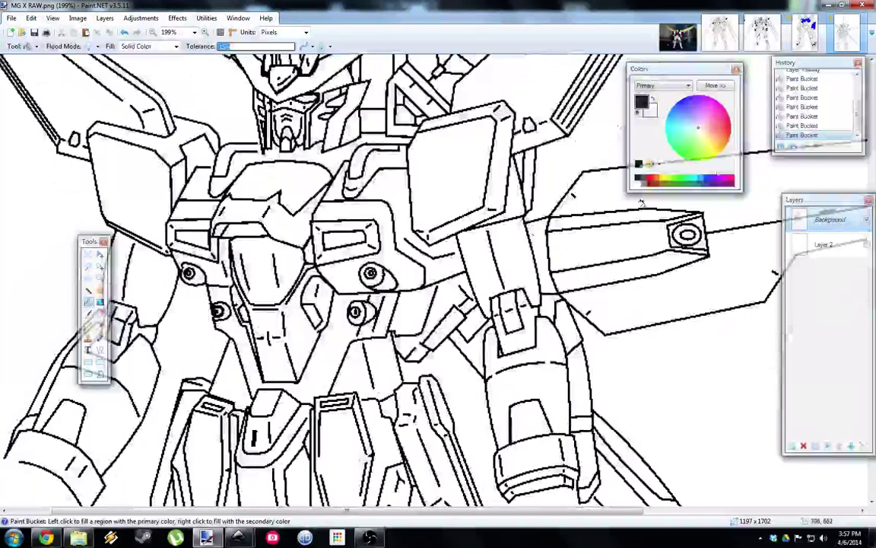
pyautogui.click(678, 119)
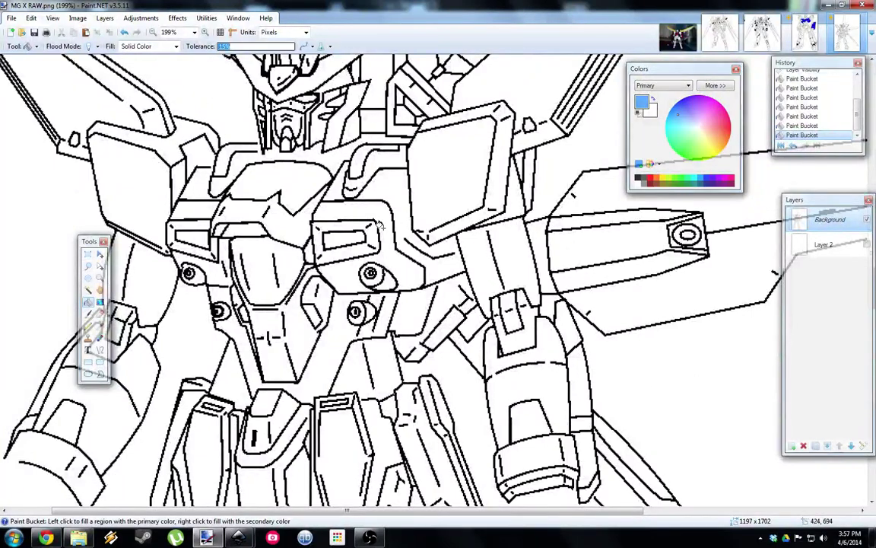
pyautogui.click(396, 185)
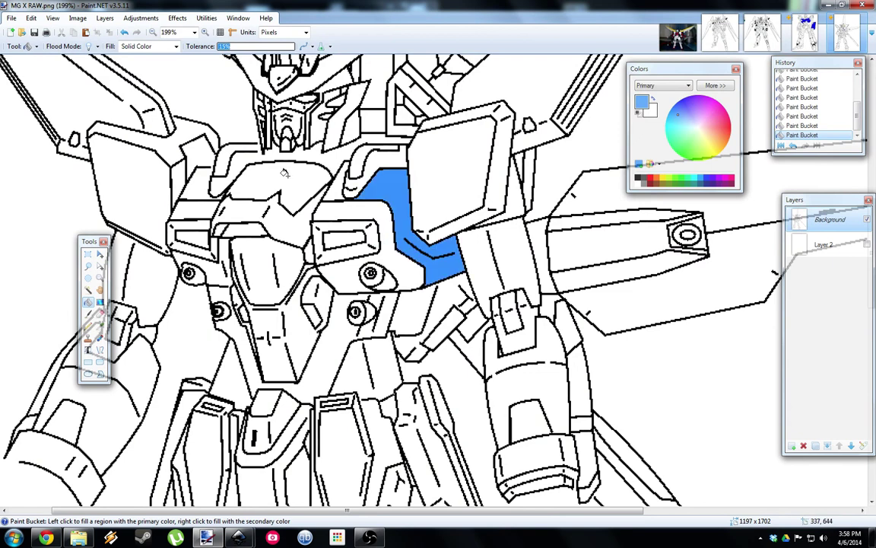
pyautogui.click(193, 192)
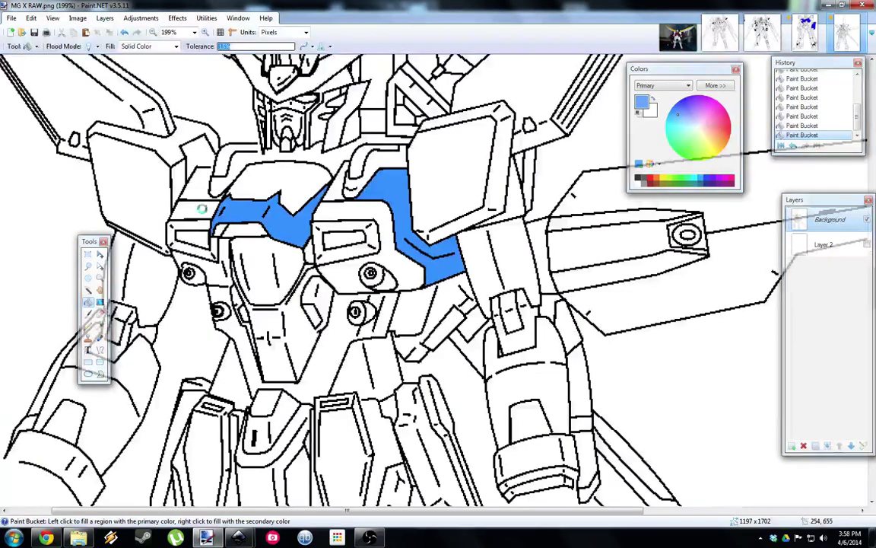
pyautogui.click(190, 163)
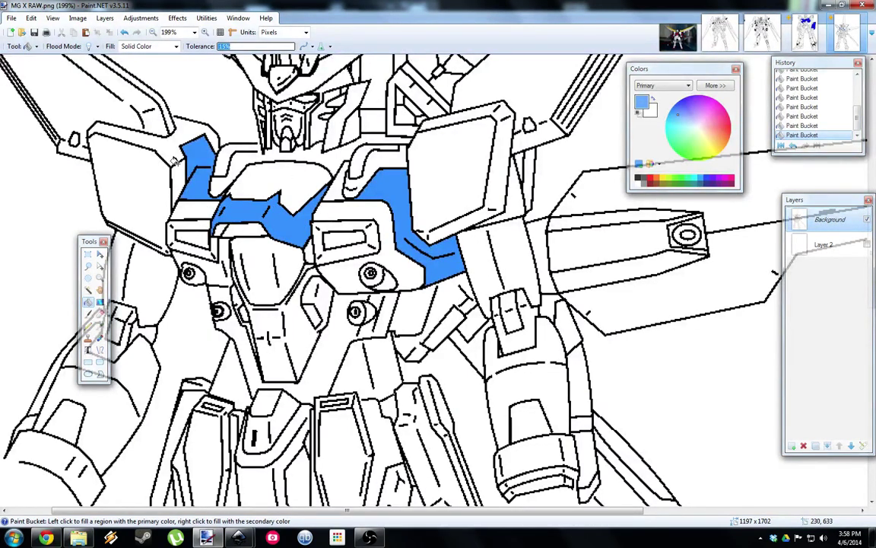
pyautogui.scroll(5, 192, 182)
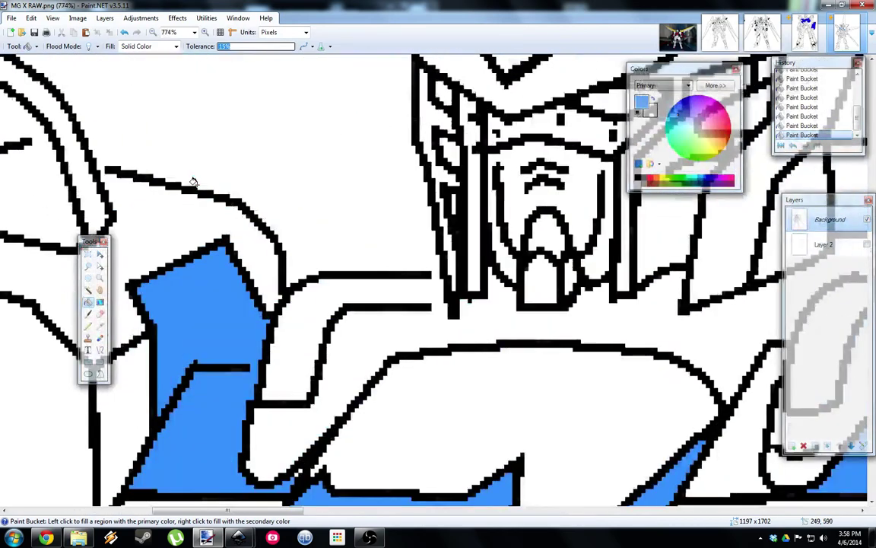
pyautogui.scroll(-3, 194, 182)
pyautogui.scroll(2, 205, 239)
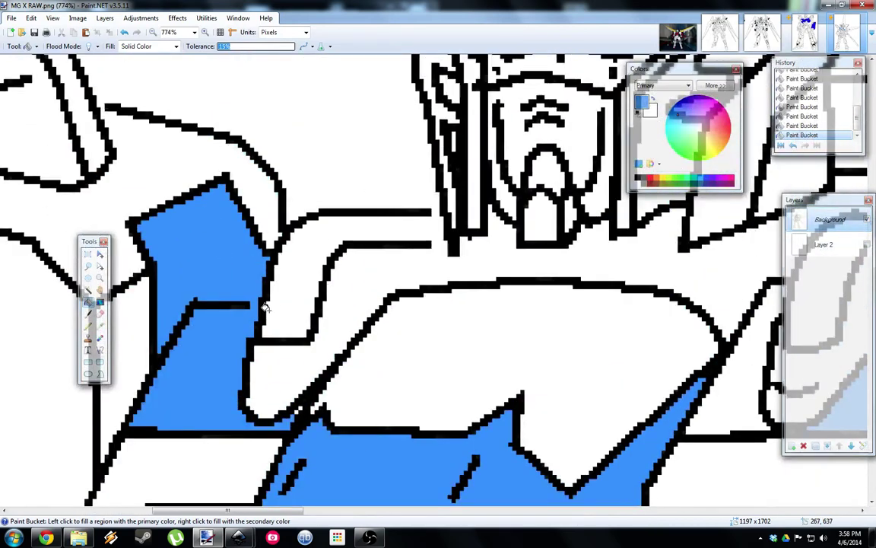
pyautogui.hotkey('ctrl', 'z')
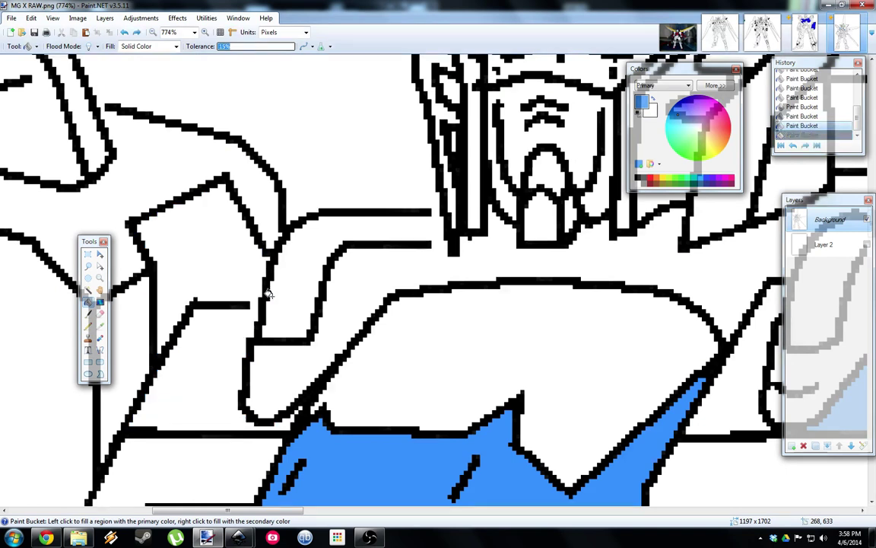
# Draw a black Pencil pixel to close a gap in the outline.
pyautogui.click(637, 179)
pyautogui.press('p')
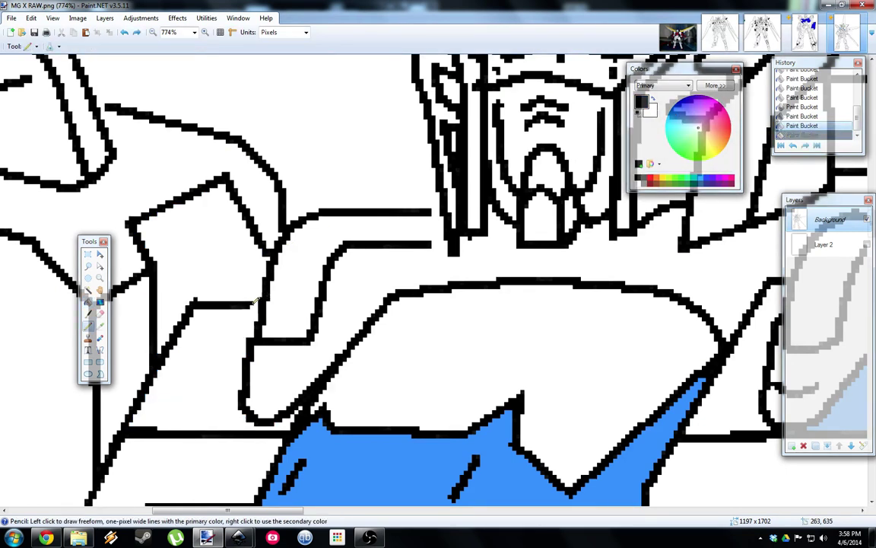
pyautogui.click(257, 303)
pyautogui.scroll(-5, 270, 240)
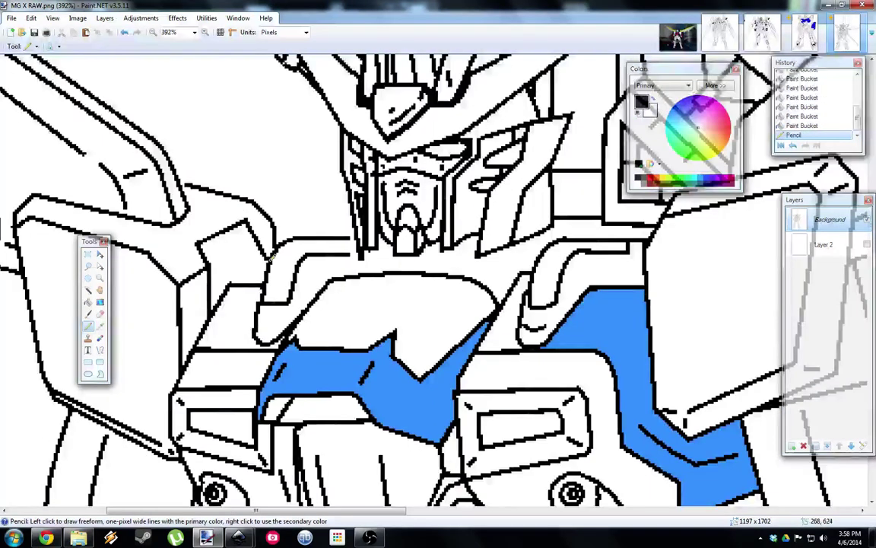
pyautogui.scroll(-3, 270, 240)
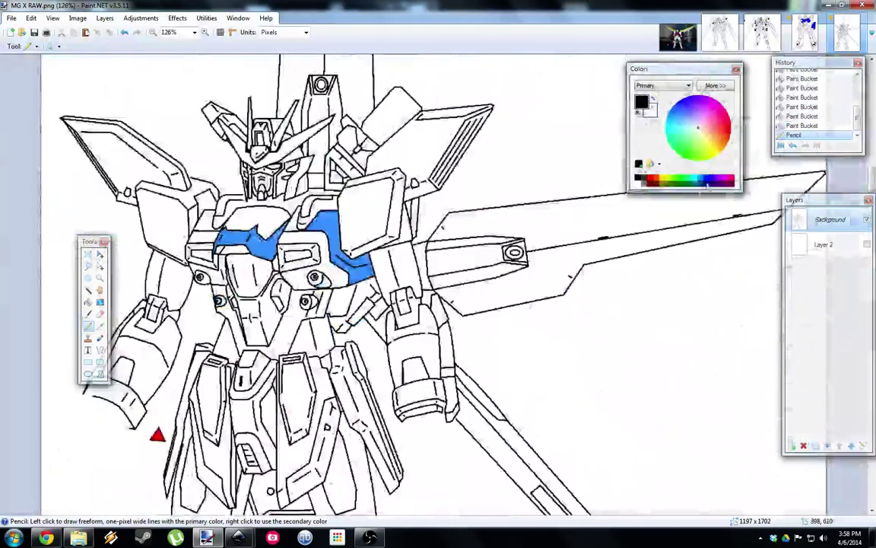
# Try a green bucket fill on the background beside the robot, then undo it.
pyautogui.click(681, 181)
pyautogui.scroll(-3, 695, 260)
pyautogui.press('f')
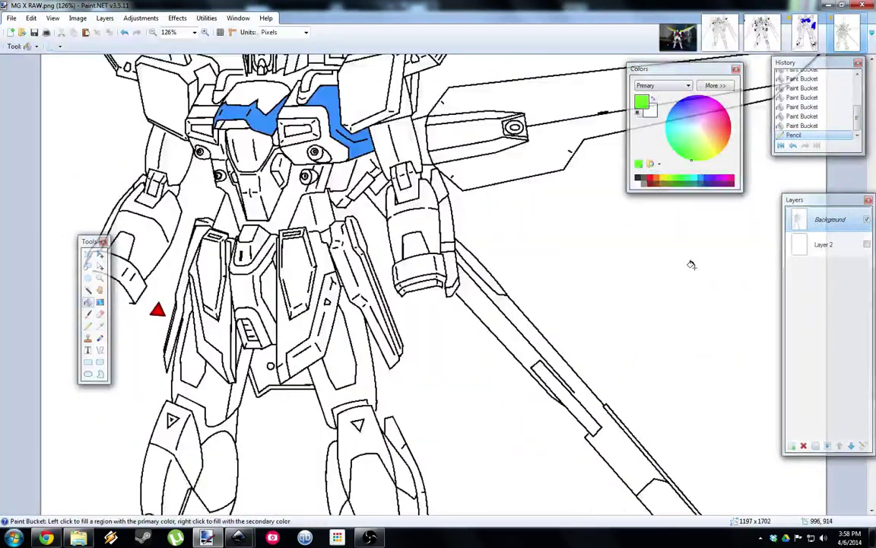
pyautogui.click(563, 237)
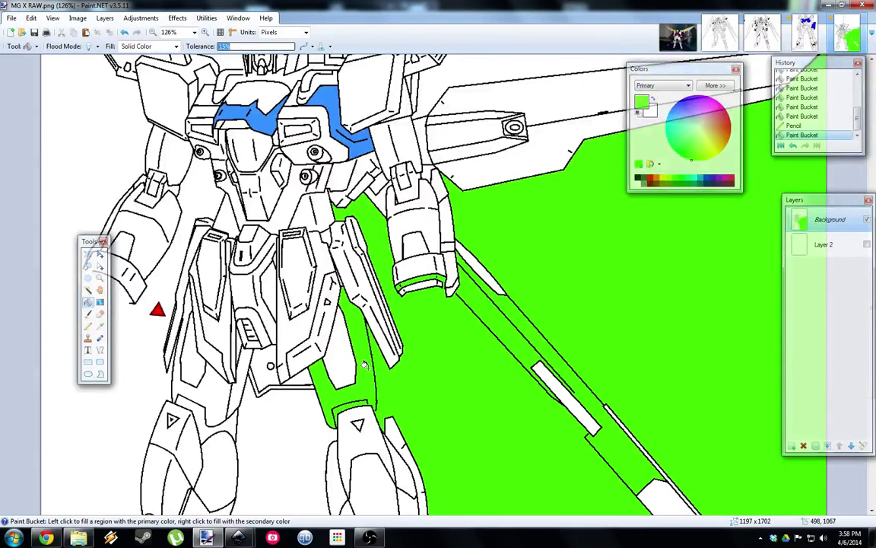
pyautogui.scroll(-2, 430, 285)
pyautogui.scroll(1, 550, 382)
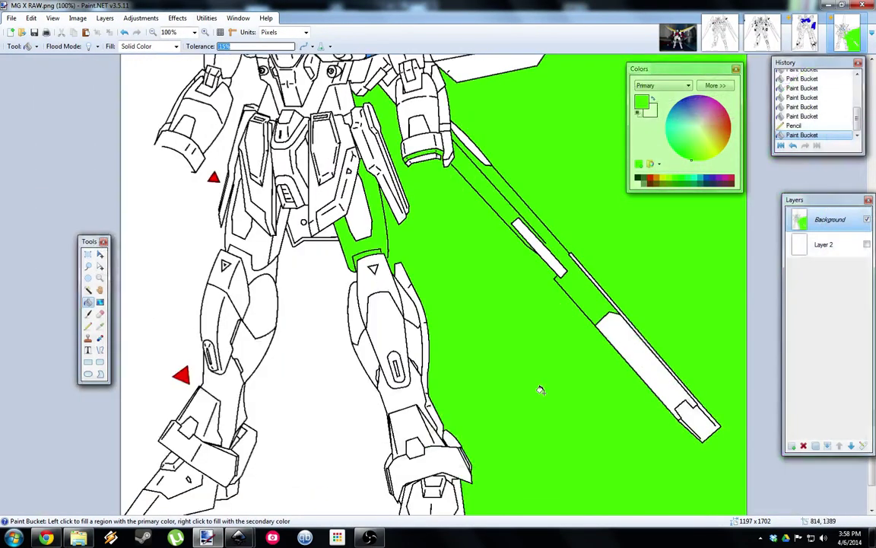
pyautogui.hotkey('ctrl', 'z')
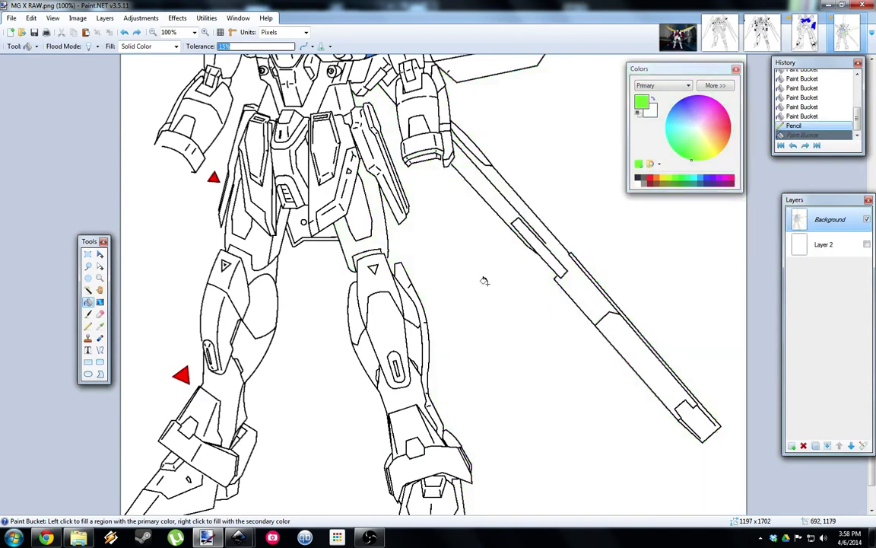
# With a black pencil, close the gap in the leg outline beside the triangle panel.
pyautogui.scroll(2, 375, 265)
pyautogui.scroll(2, 375, 265)
pyautogui.press('p')
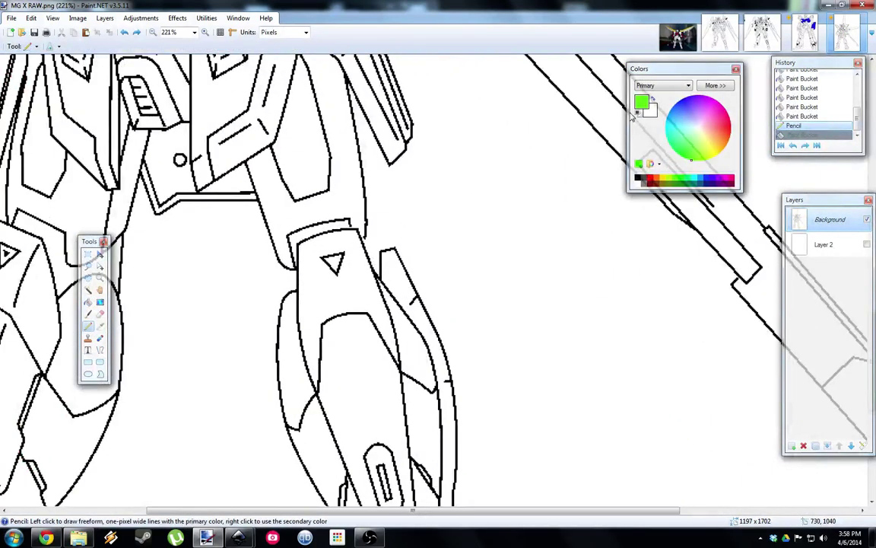
pyautogui.click(639, 113)
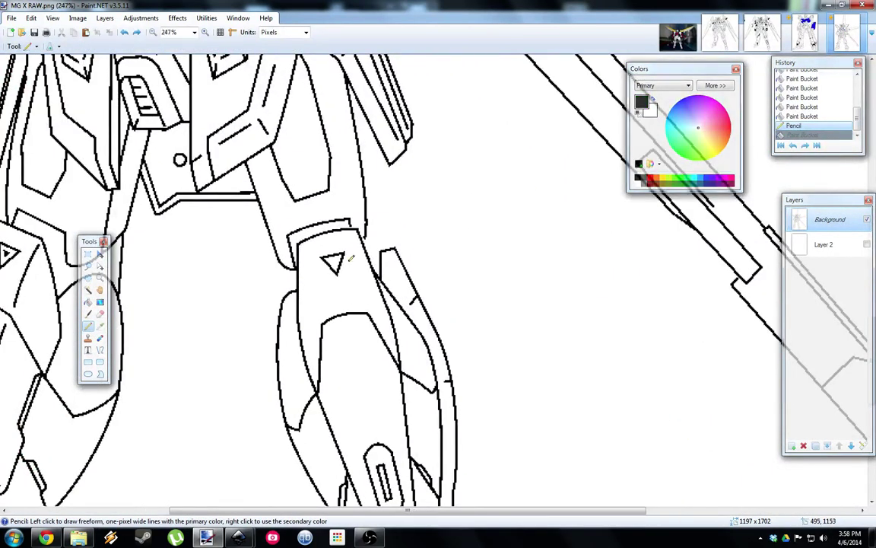
pyautogui.scroll(3, 353, 251)
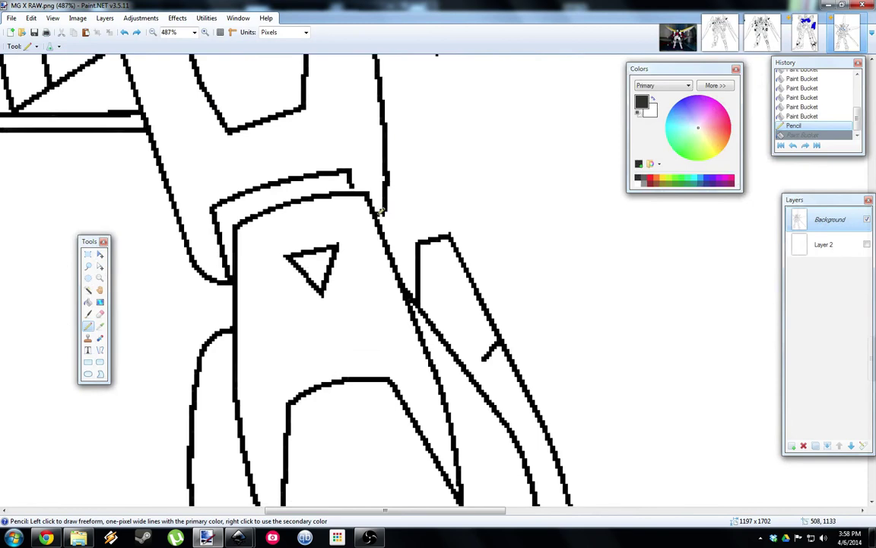
pyautogui.click(384, 212)
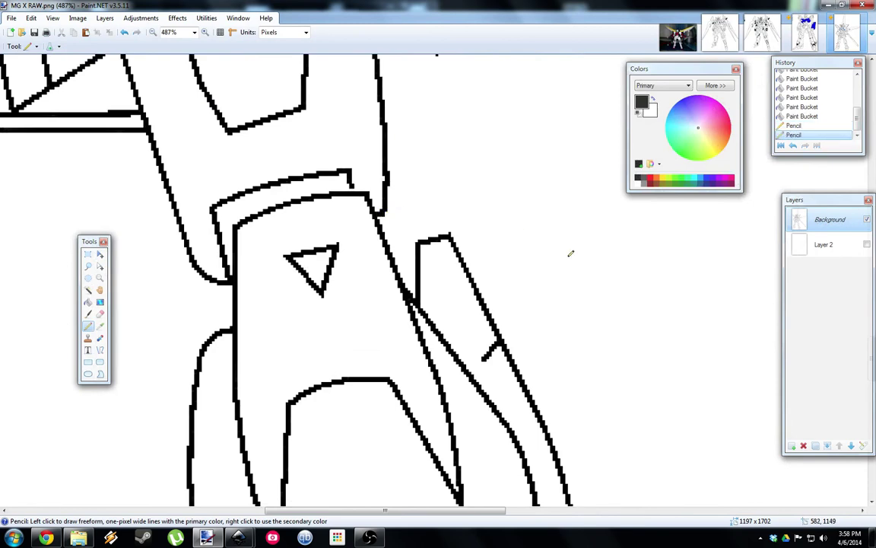
pyautogui.hscroll(10, 572, 254)
pyautogui.scroll(-1, 541, 280)
pyautogui.scroll(-3, 563, 304)
pyautogui.scroll(5, 586, 324)
pyautogui.scroll(-1, 588, 325)
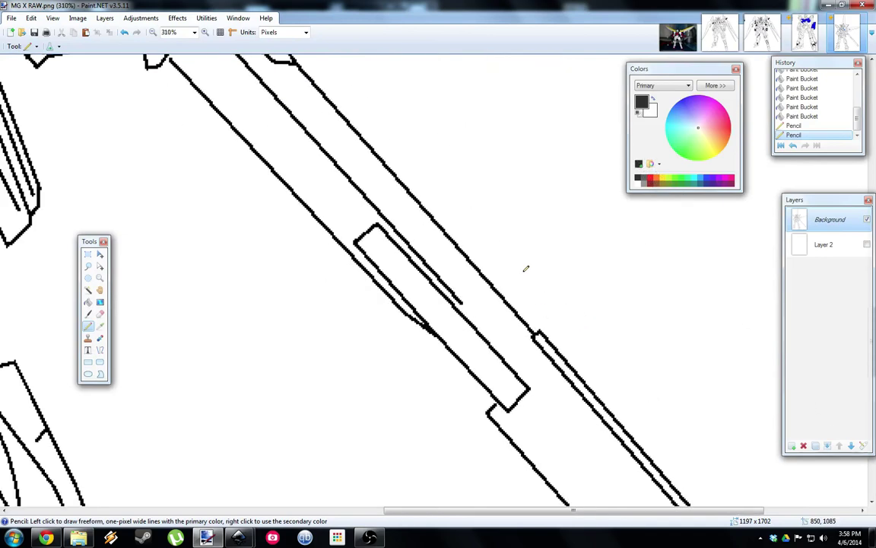
pyautogui.scroll(3, 525, 274)
pyautogui.scroll(-8, 524, 268)
pyautogui.hscroll(5, 524, 268)
pyautogui.scroll(-2, 532, 274)
pyautogui.scroll(8, 540, 280)
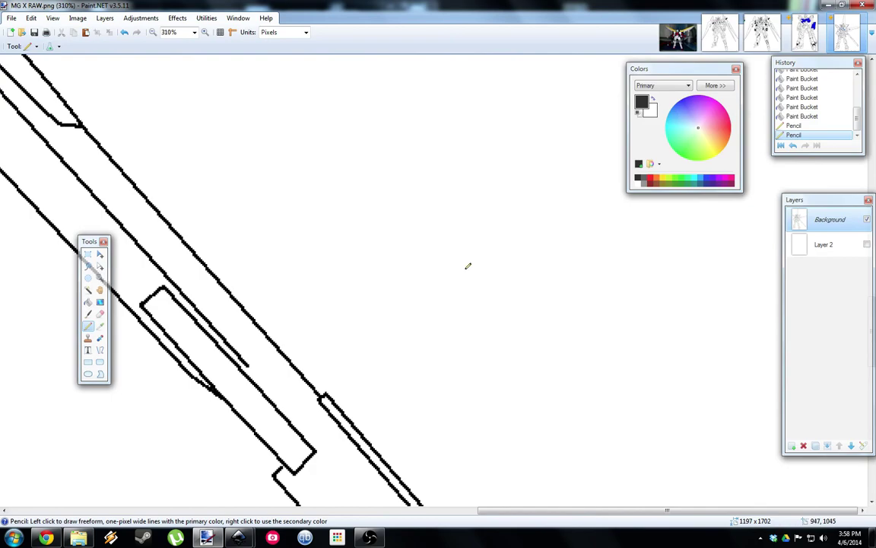
pyautogui.scroll(2, 360, 245)
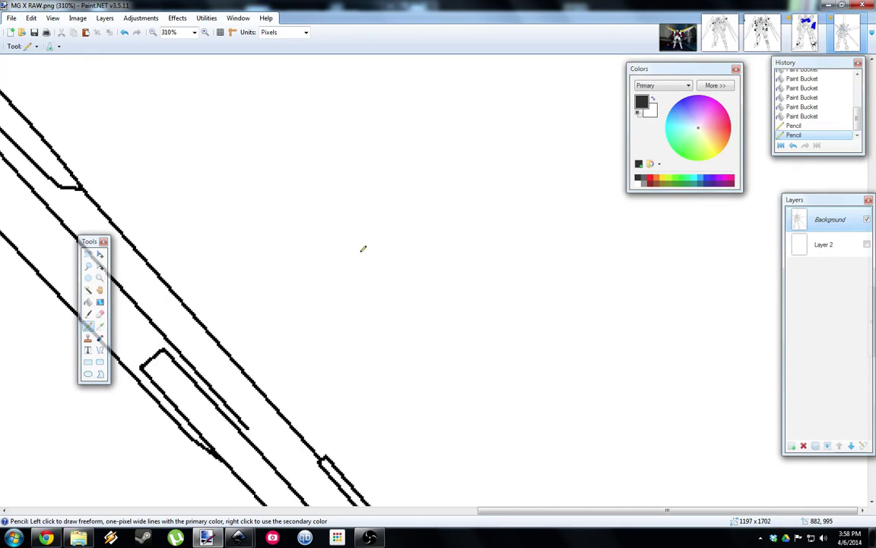
pyautogui.scroll(-4, 362, 249)
pyautogui.scroll(-4, 363, 249)
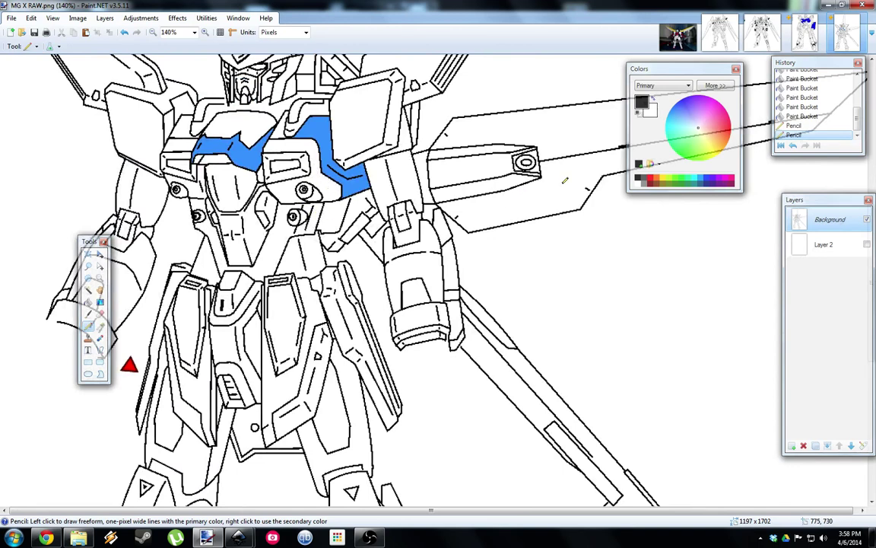
# Bucket-fill the sensor eye rings and crescents bright red.
pyautogui.click(639, 177)
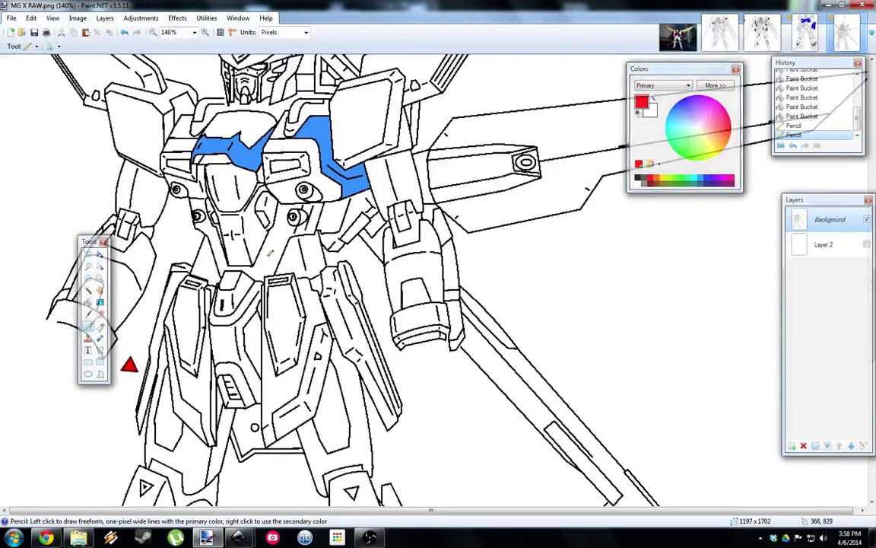
pyautogui.scroll(1, 309, 220)
pyautogui.scroll(4, 293, 216)
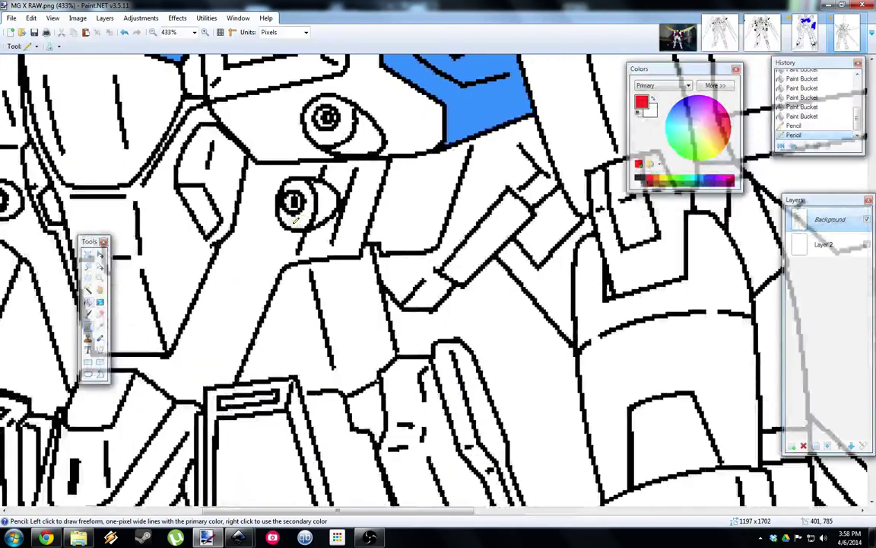
pyautogui.press('f')
pyautogui.scroll(2, 297, 201)
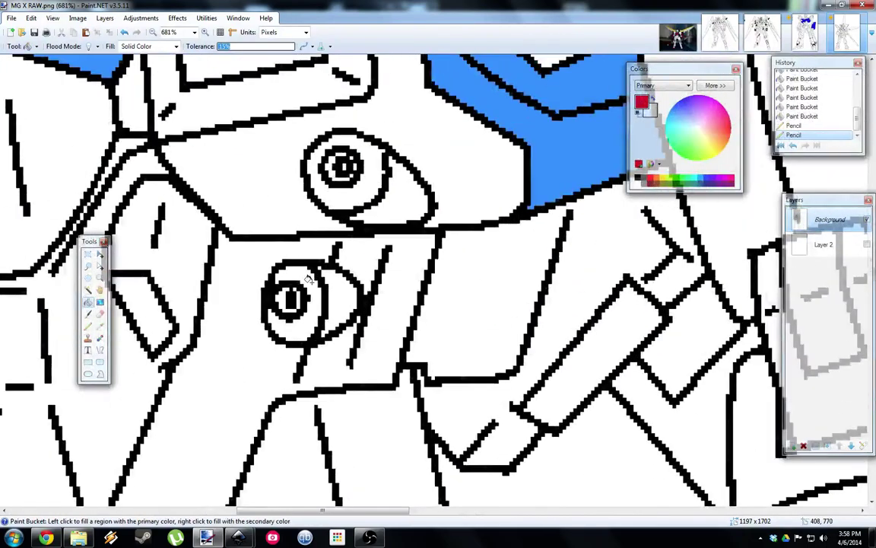
pyautogui.click(305, 271)
pyautogui.click(336, 294)
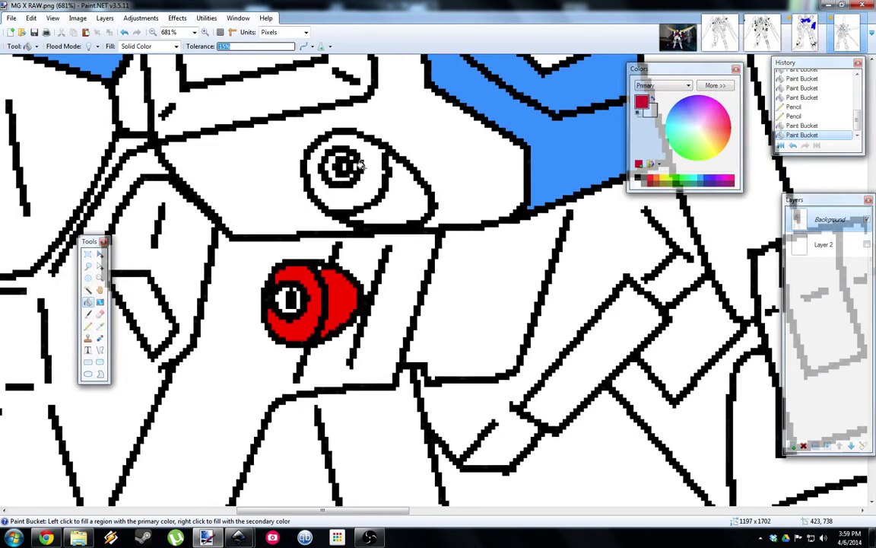
pyautogui.click(356, 181)
pyautogui.click(403, 180)
pyautogui.hscroll(-6, 223, 283)
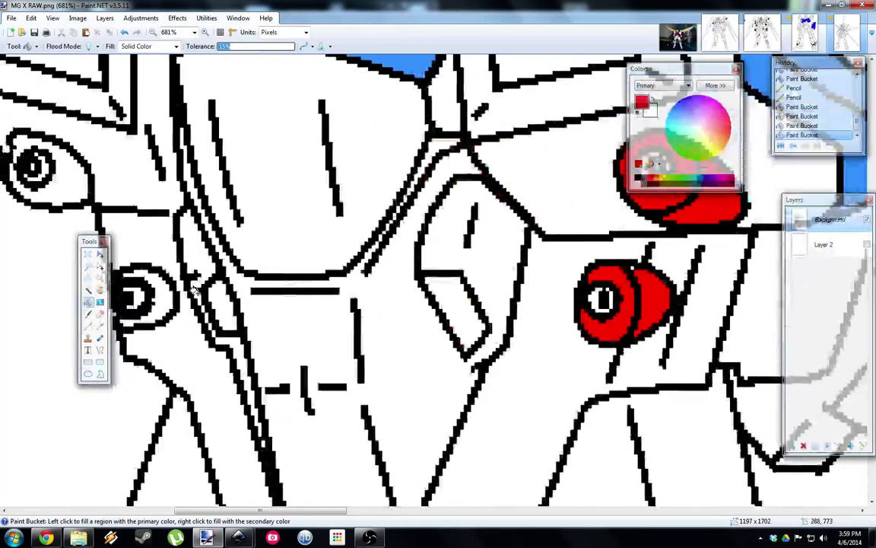
pyautogui.click(349, 290)
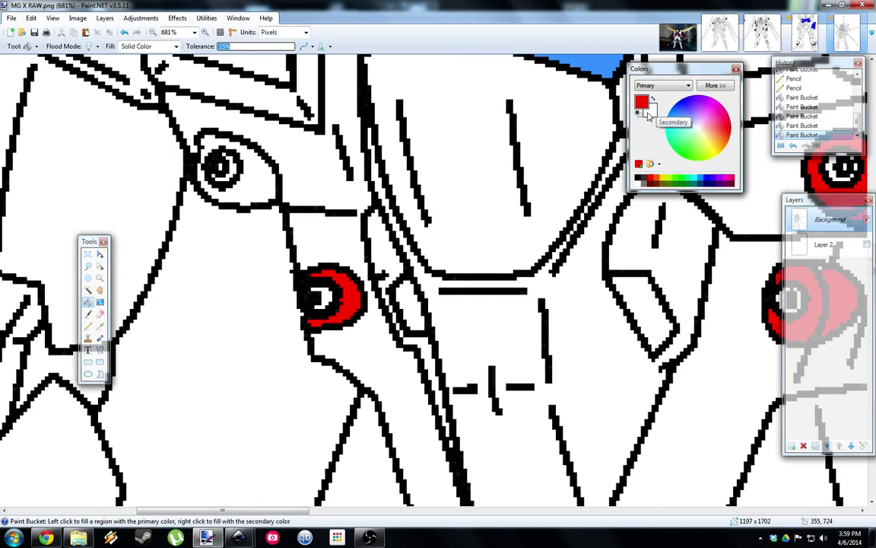
# Undo the last two red fills, make white the primary colour, and pencil-patch the pupil edge.
pyautogui.hotkey('ctrl', 'z')
pyautogui.hotkey('ctrl', 'z')
pyautogui.hotkey('ctrl', 'z')
pyautogui.hotkey('ctrl', 'z')
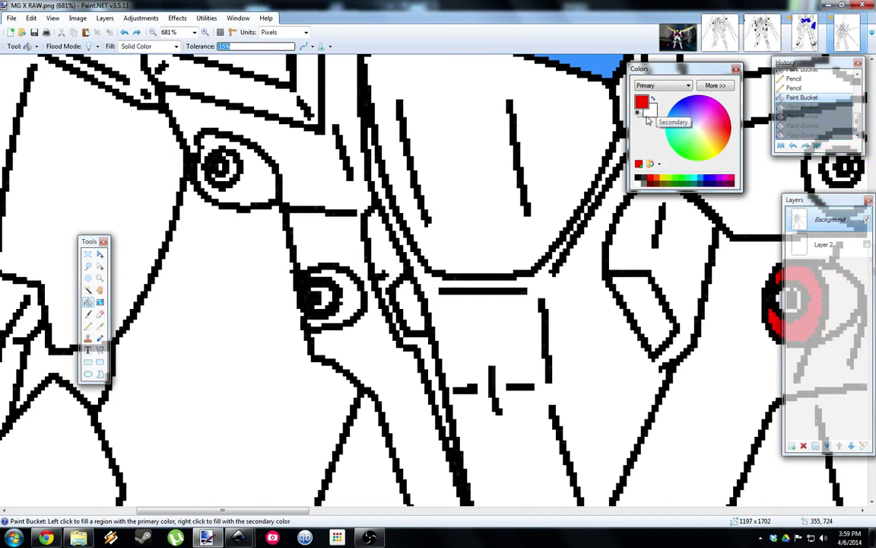
pyautogui.hotkey('ctrl', 'z')
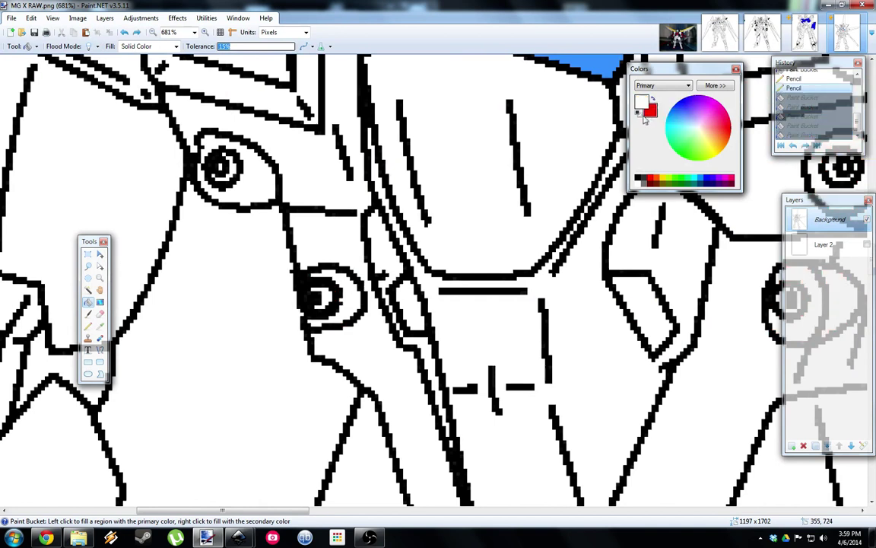
pyautogui.click(652, 100)
pyautogui.keyDown('ctrl'); pyautogui.scroll(4, 297, 327); pyautogui.keyUp('ctrl')
pyautogui.keyDown('ctrl'); pyautogui.scroll(2, 346, 295); pyautogui.keyUp('ctrl')
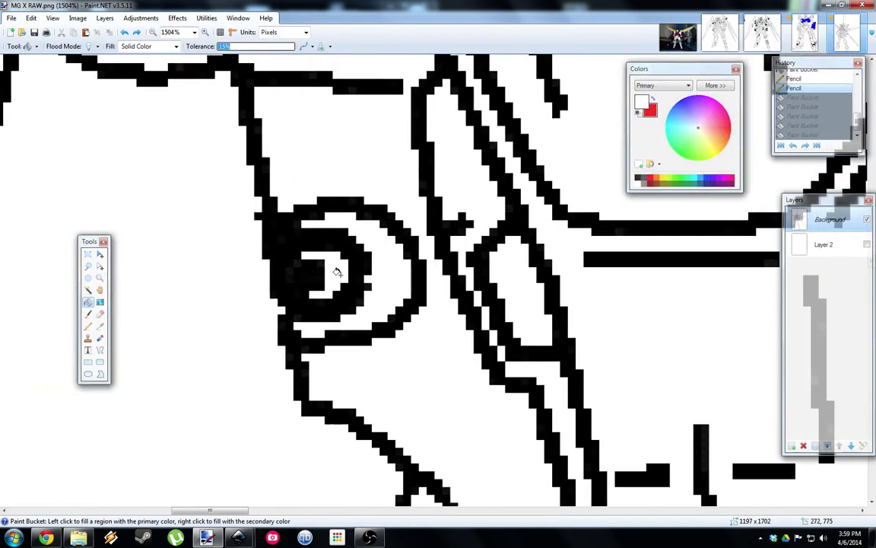
pyautogui.press('p')
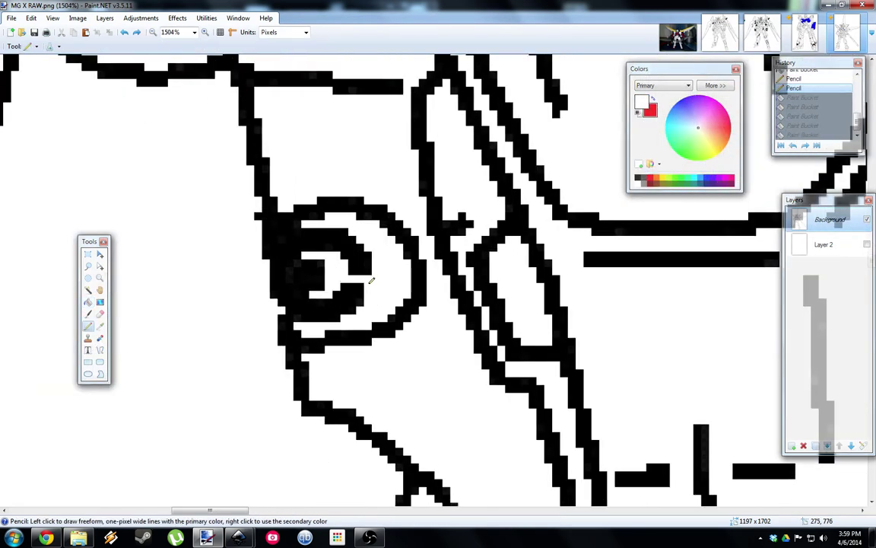
pyautogui.moveTo(338, 260); pyautogui.dragTo(315, 252)
pyautogui.hscroll(3, 315, 252)
pyautogui.scroll(-2, 174, 288)
pyautogui.hscroll(-3, 173, 288)
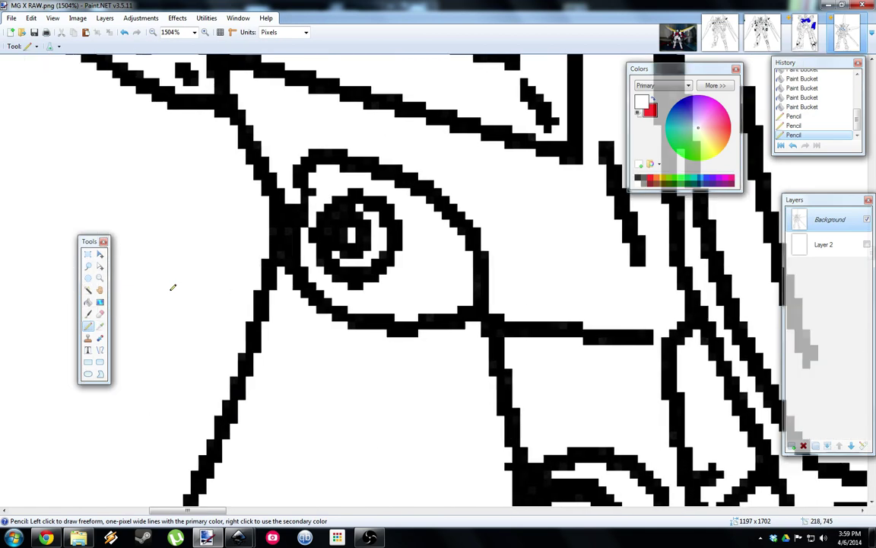
pyautogui.click(380, 267)
# Bucket-fill the first eye dark red.
pyautogui.press('f')
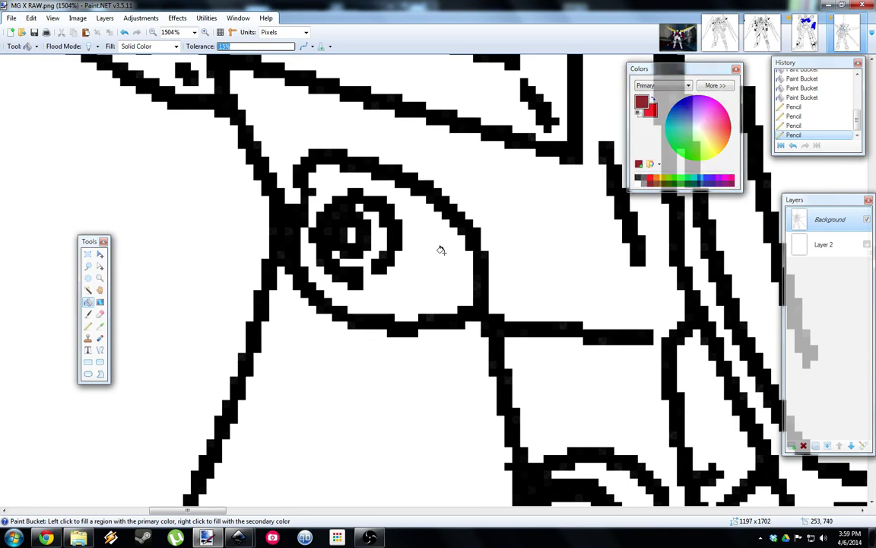
pyautogui.click(414, 250)
pyautogui.scroll(-2, 434, 266)
pyautogui.scroll(-3, 438, 271)
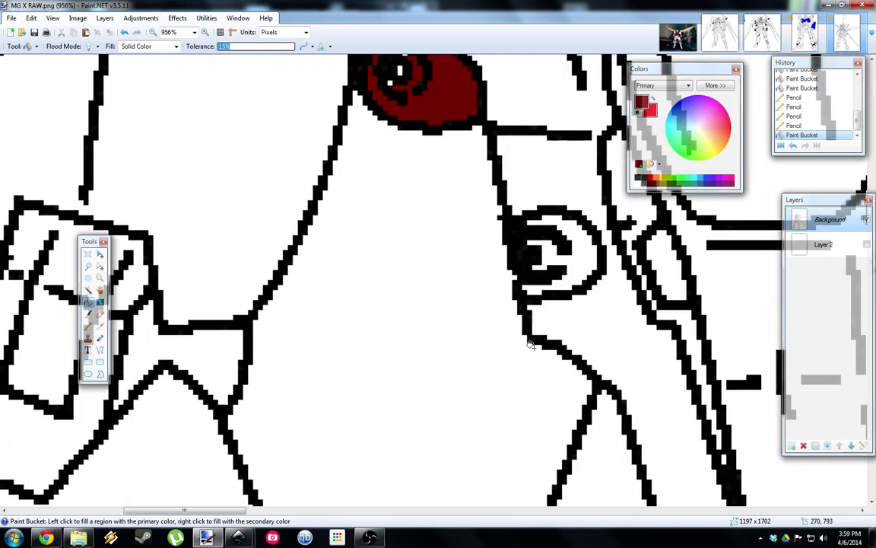
pyautogui.hscroll(10, 578, 274)
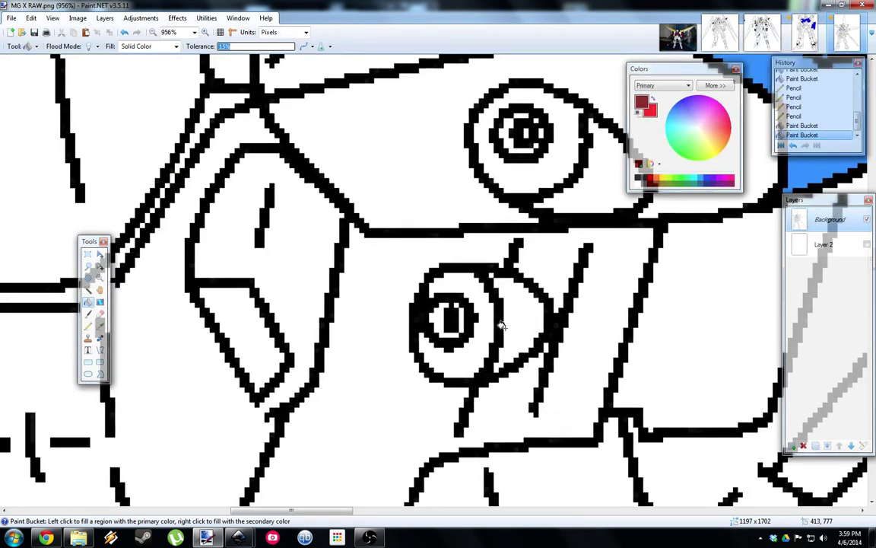
# Set white as secondary colour, seal the other eye's outline gap, and fill its ring dark red.
pyautogui.rightClick(639, 184)
pyautogui.press('p')
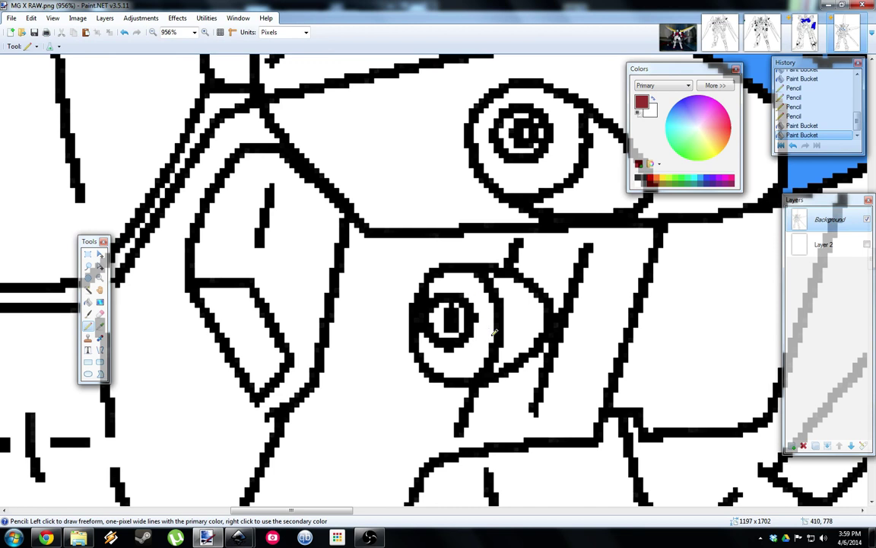
pyautogui.click(500, 326)
pyautogui.press('f')
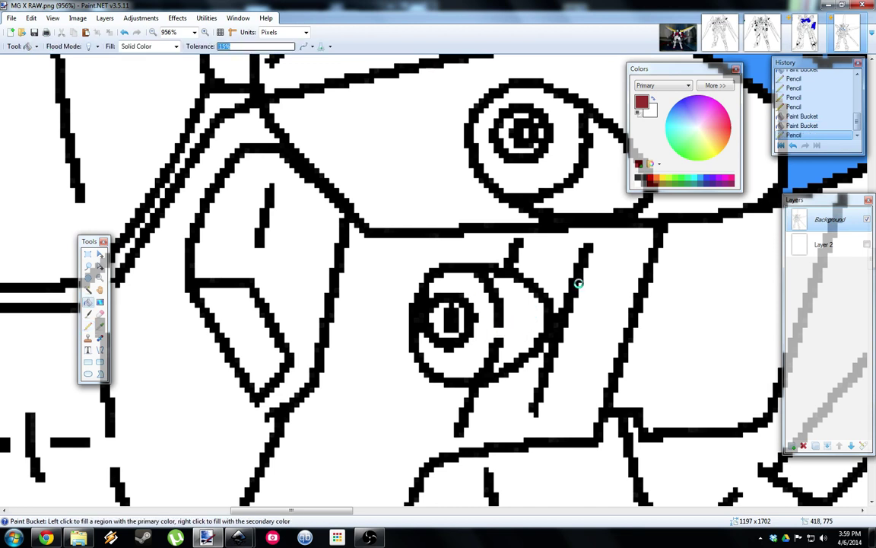
pyautogui.click(526, 306)
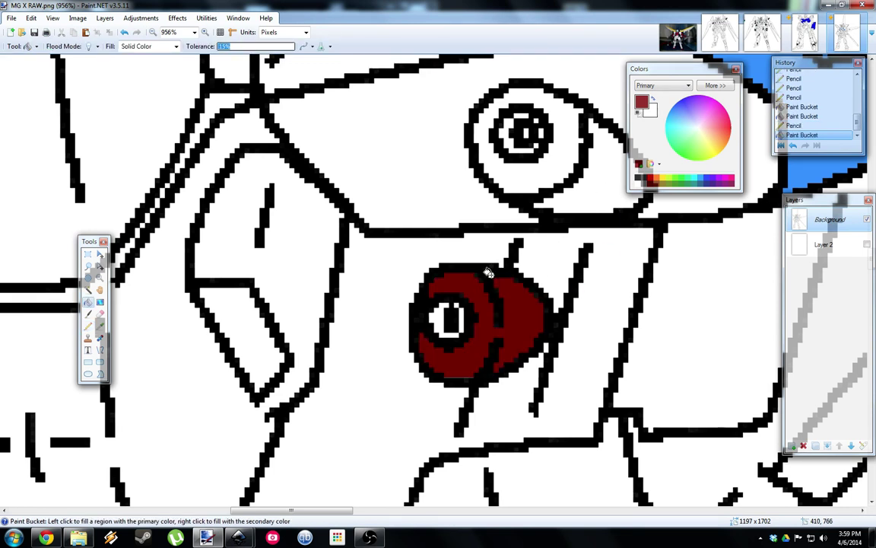
pyautogui.hscroll(-8, 401, 206)
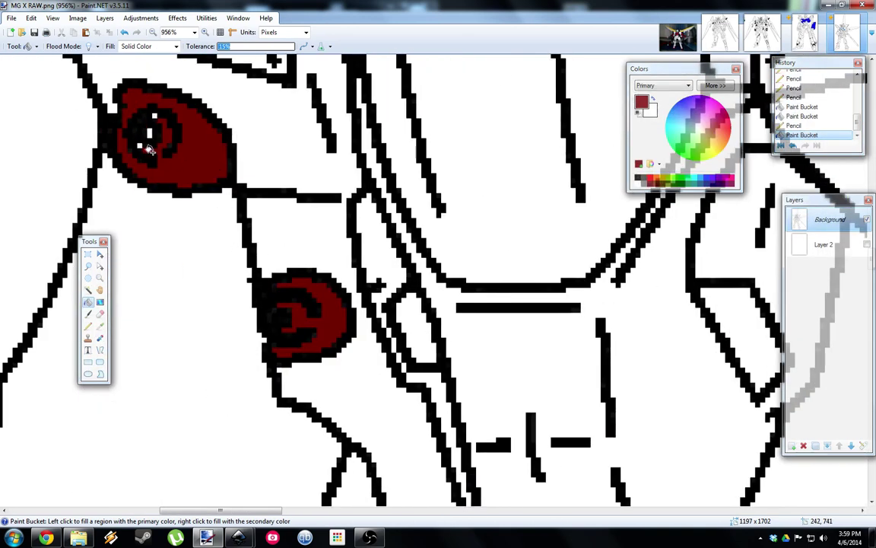
pyautogui.scroll(-5, 251, 188)
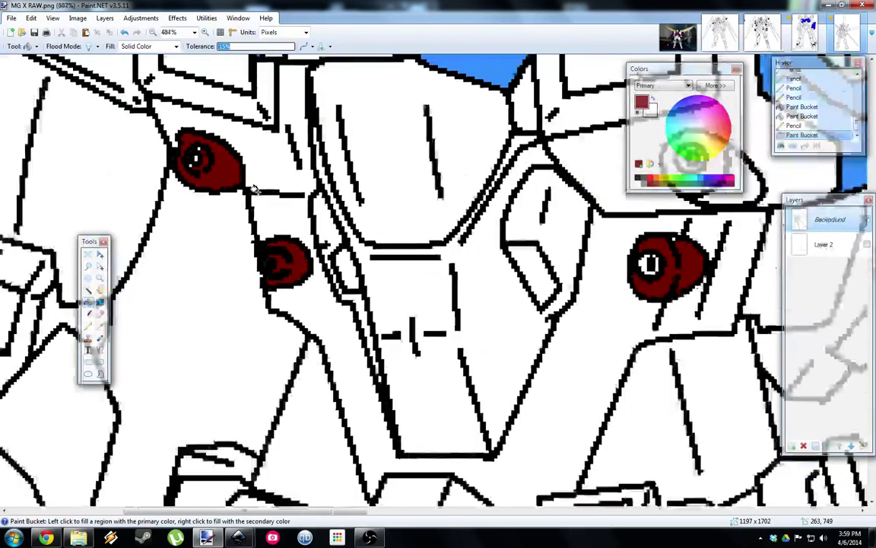
pyautogui.scroll(-2, 251, 189)
pyautogui.scroll(2, 251, 189)
pyautogui.scroll(-2, 251, 189)
pyautogui.scroll(2, 251, 189)
pyautogui.scroll(-5, 251, 189)
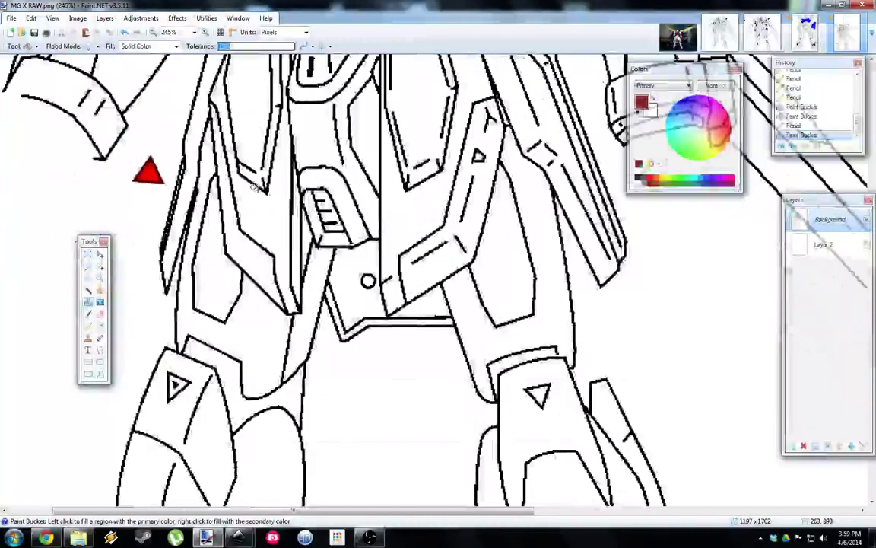
pyautogui.scroll(-5, 480, 303)
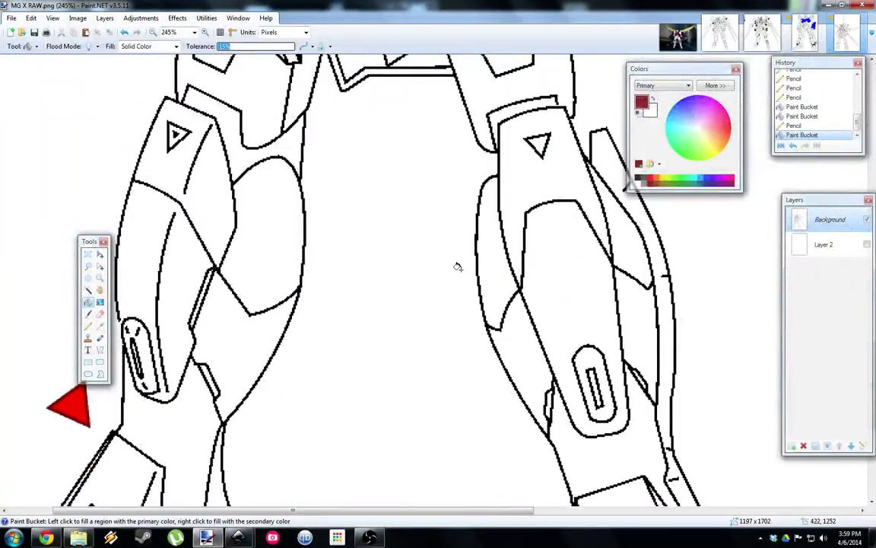
pyautogui.scroll(-5, 597, 299)
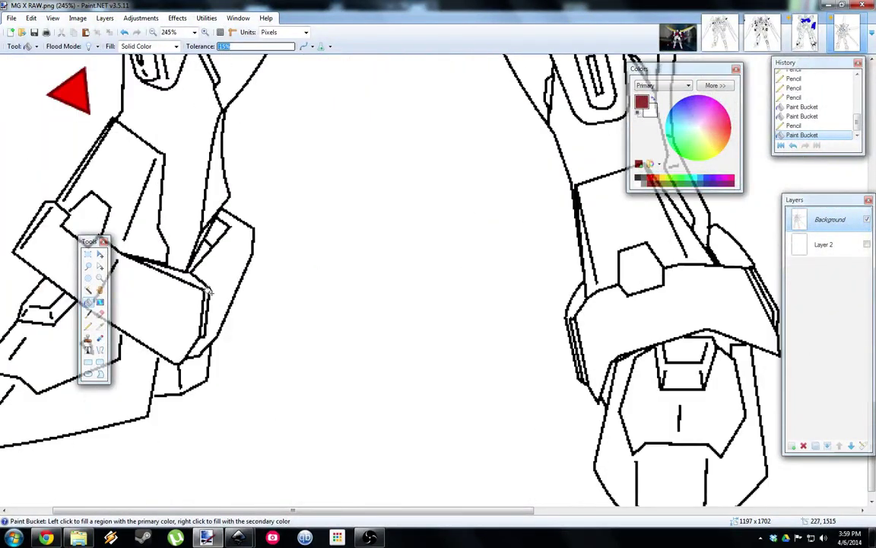
pyautogui.hscroll(-3, 242, 289)
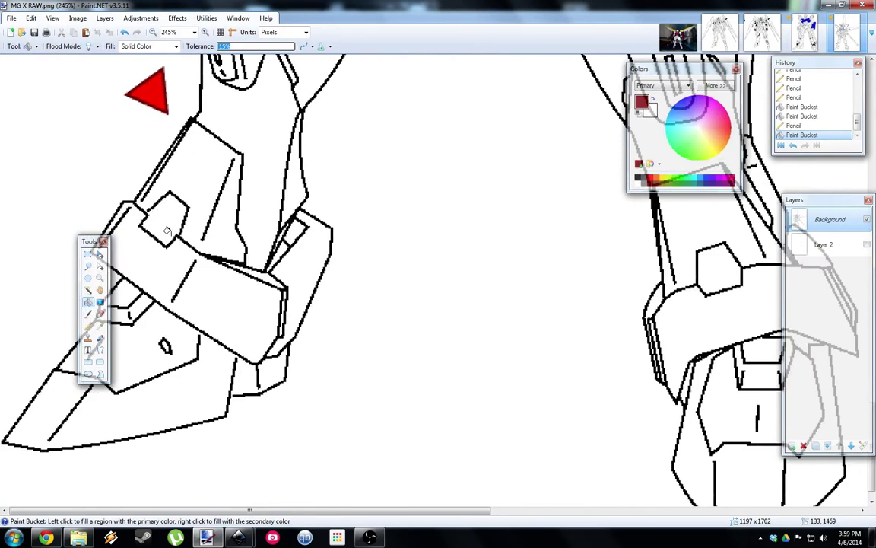
pyautogui.scroll(4, 166, 231)
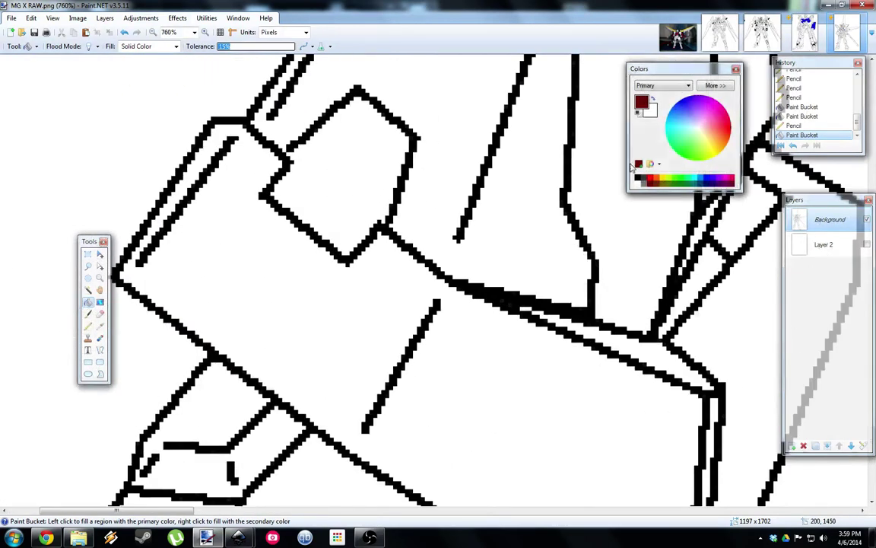
# Seal the gaps at the hexagon's left corner and a line junction with black pencil pixels.
pyautogui.click(637, 178)
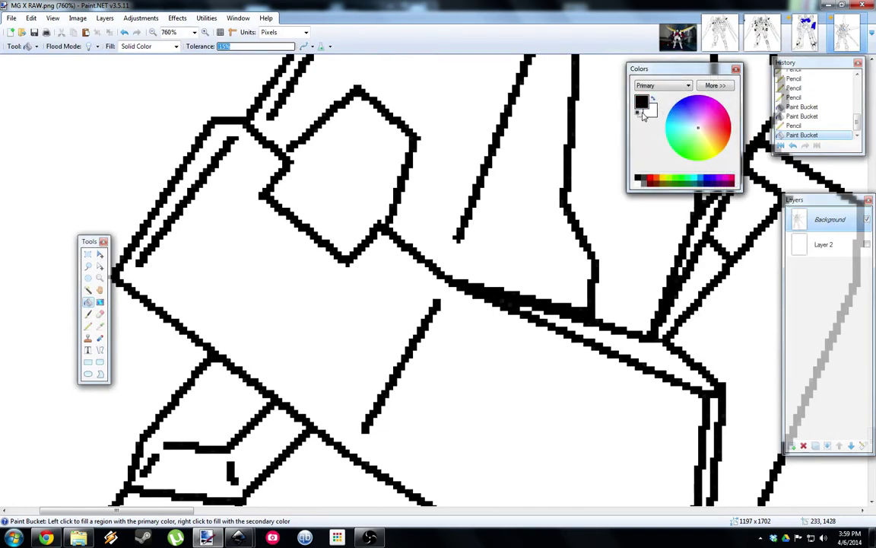
pyautogui.press('p')
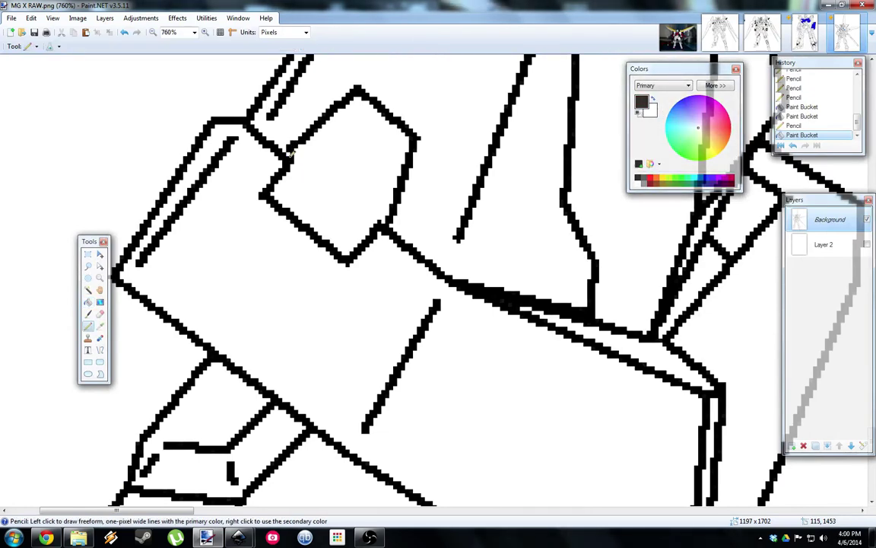
pyautogui.click(289, 157)
pyautogui.scroll(-4, 404, 231)
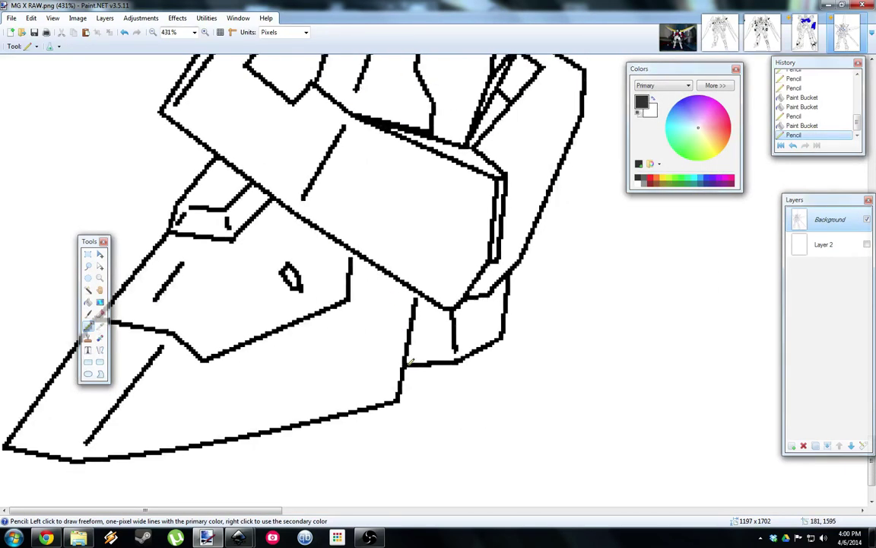
pyautogui.click(409, 365)
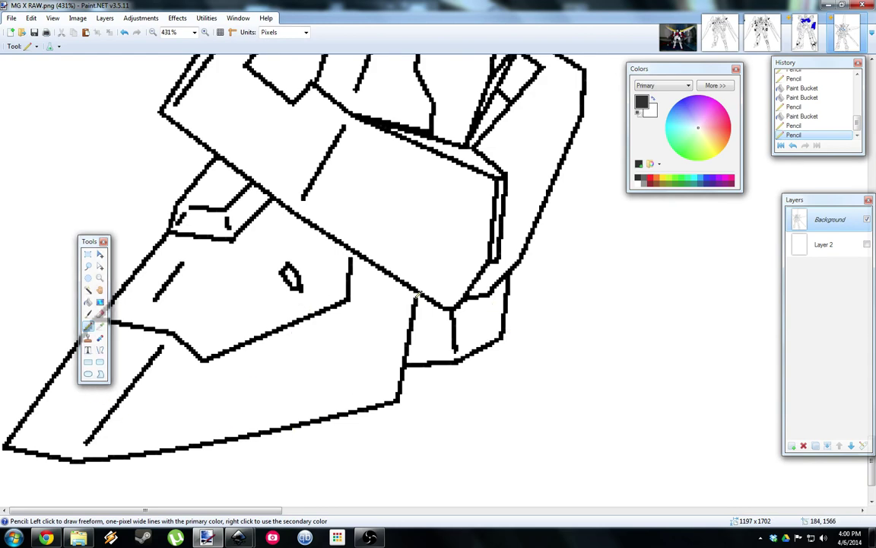
pyautogui.scroll(4, 420, 303)
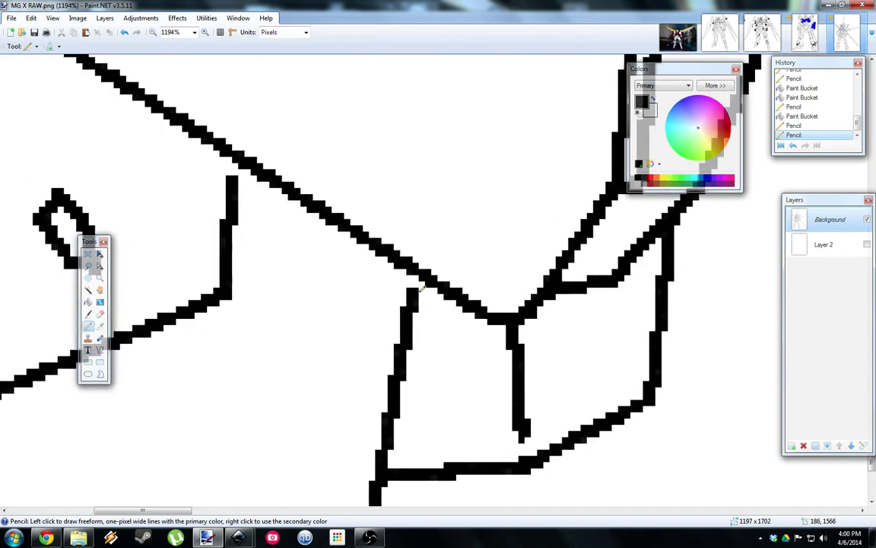
pyautogui.scroll(-6, 457, 330)
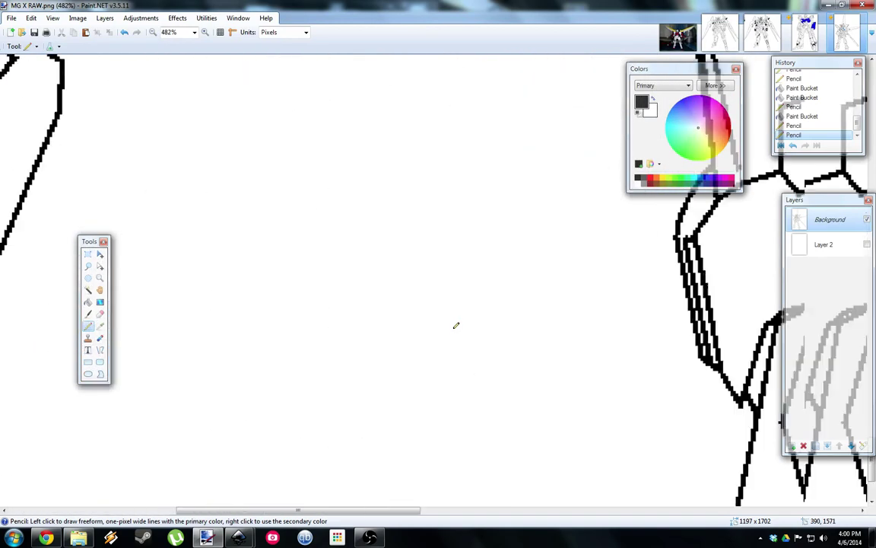
pyautogui.scroll(15, 456, 325)
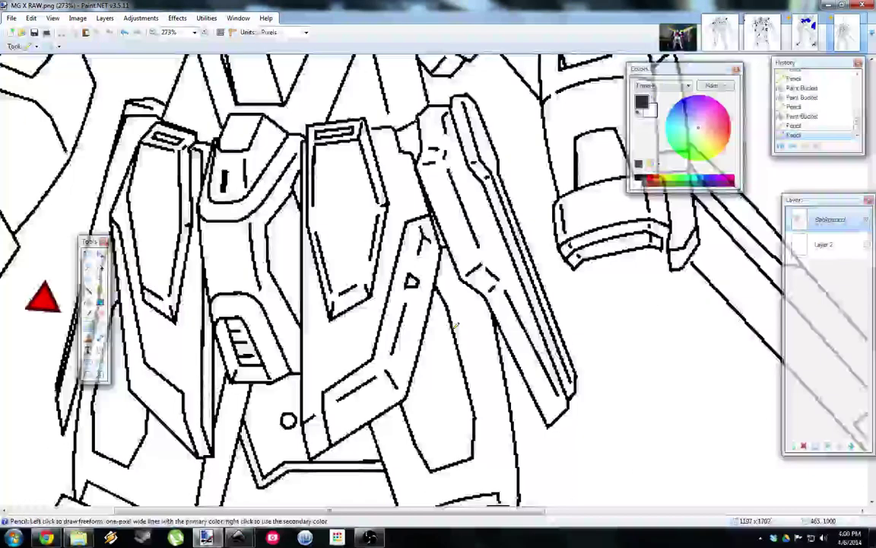
pyautogui.hscroll(-2, 456, 324)
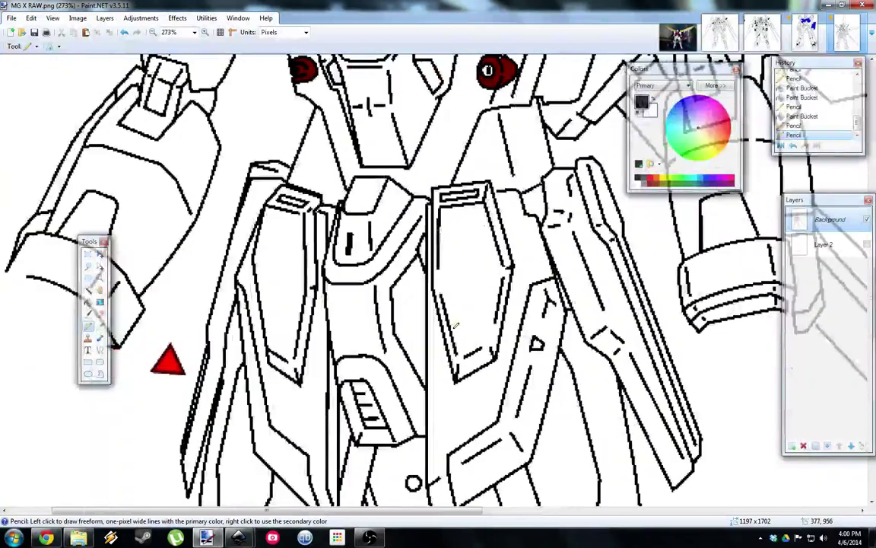
pyautogui.scroll(3, 457, 319)
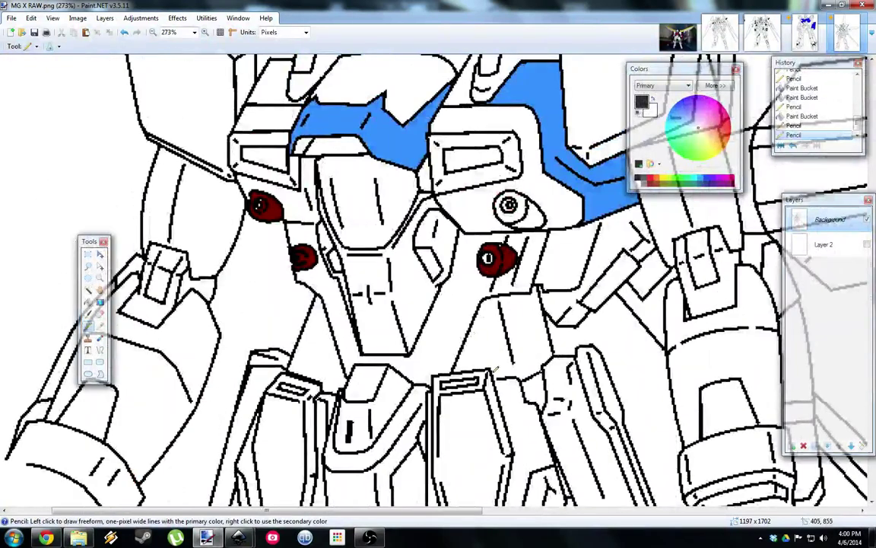
pyautogui.scroll(-9, 493, 365)
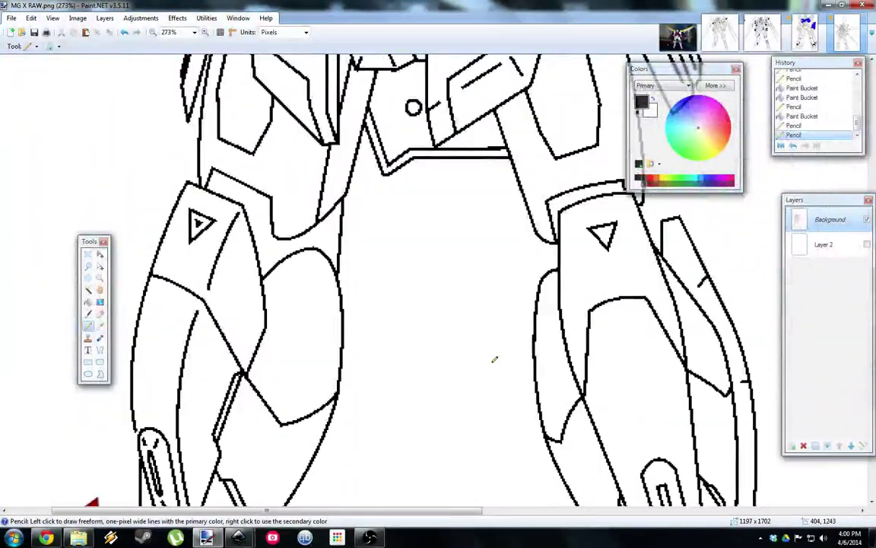
pyautogui.scroll(-2, 494, 359)
pyautogui.scroll(10, 493, 355)
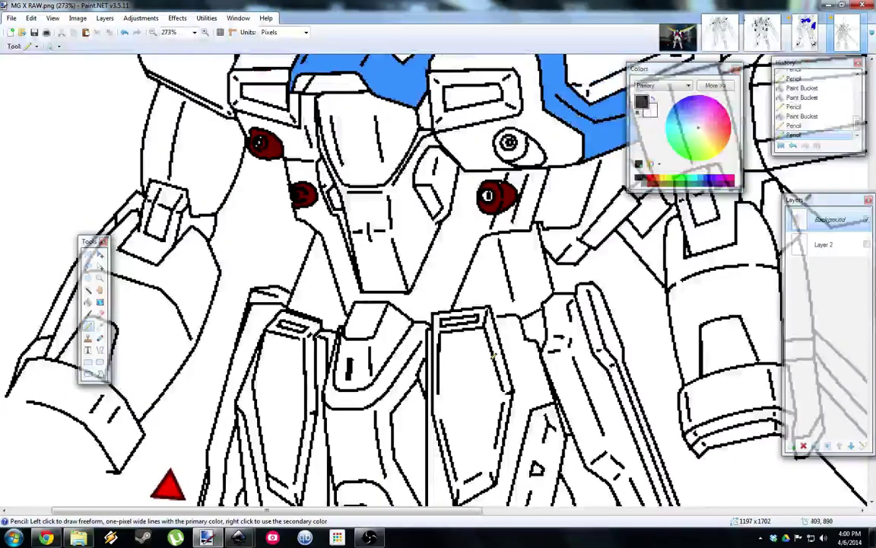
pyautogui.hscroll(-2, 493, 356)
pyautogui.scroll(3, 243, 345)
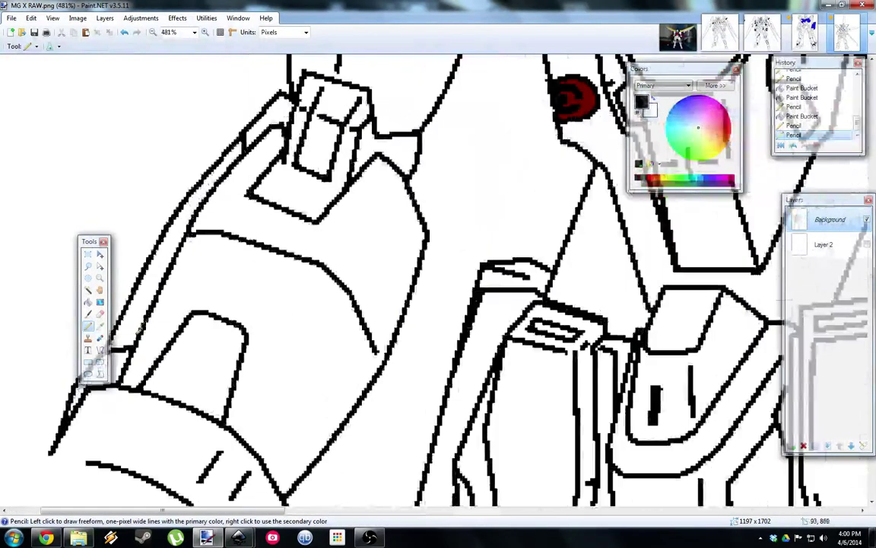
# Bucket-fill the lower, upper and remaining sections of the left arm strip purple.
pyautogui.click(728, 185)
pyautogui.press('f')
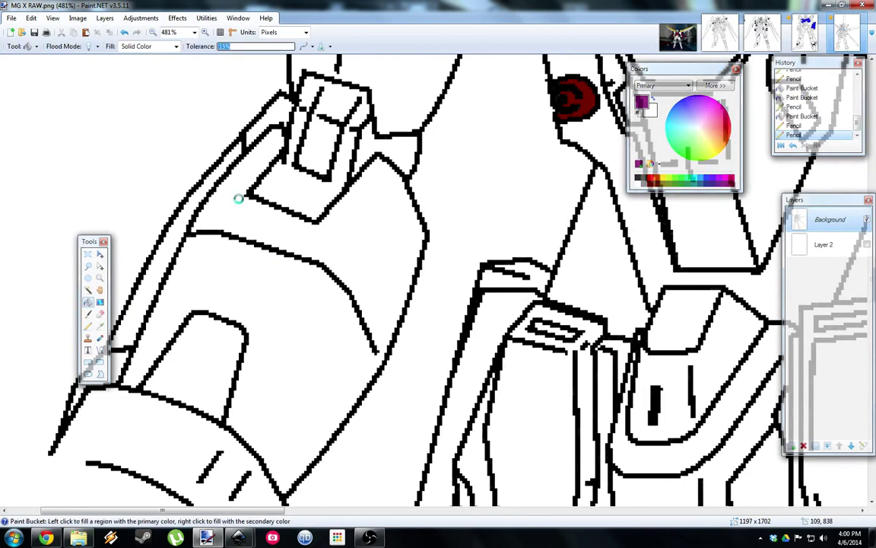
pyautogui.click(212, 177)
pyautogui.click(254, 109)
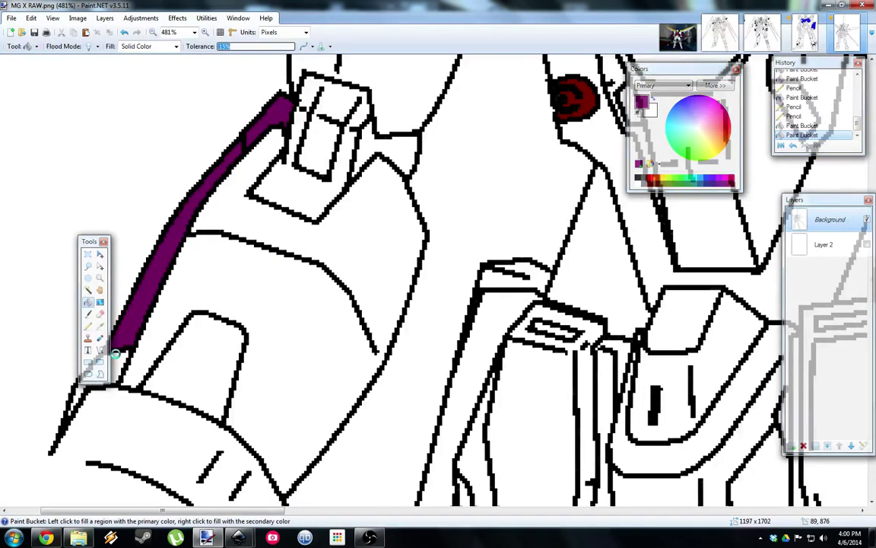
pyautogui.click(116, 354)
pyautogui.moveTo(91, 244); pyautogui.dragTo(58, 160)
# Pencil-patch three stray pixels along the purple strip.
pyautogui.press('p')
pyautogui.scroll(4, 91, 342)
pyautogui.click(124, 326)
pyautogui.scroll(5, 228, 320)
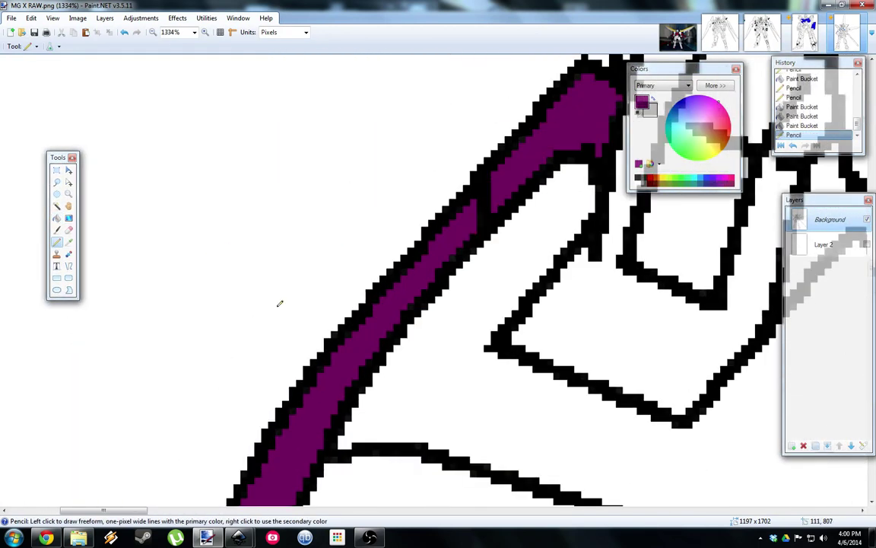
pyautogui.click(435, 197)
pyautogui.scroll(-4, 337, 231)
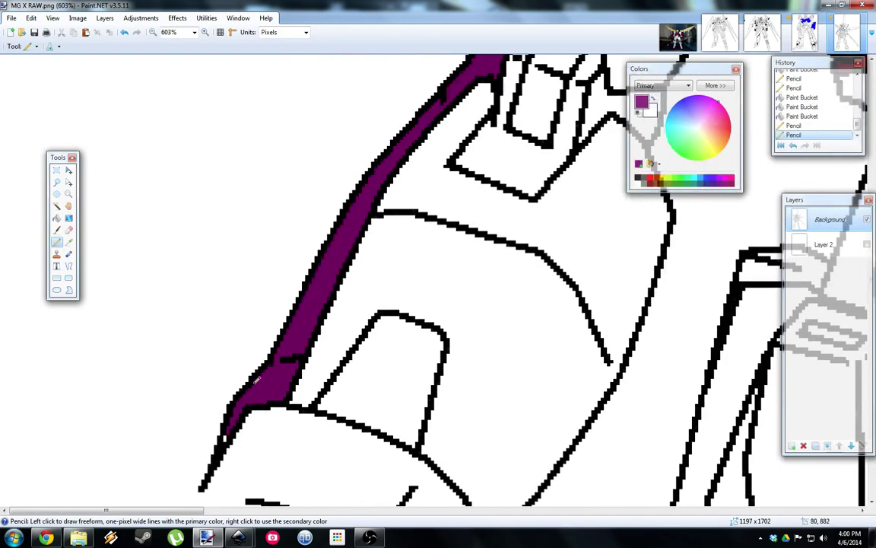
pyautogui.click(226, 435)
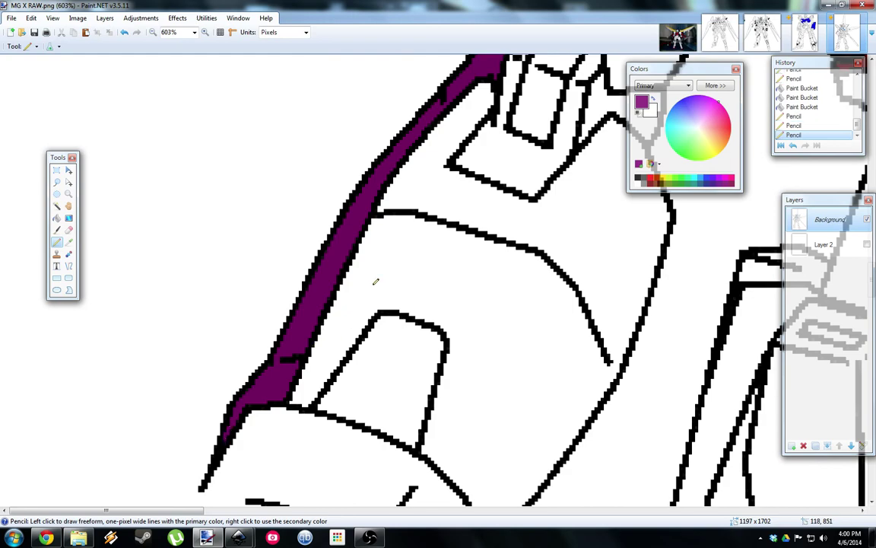
pyautogui.scroll(-3, 375, 281)
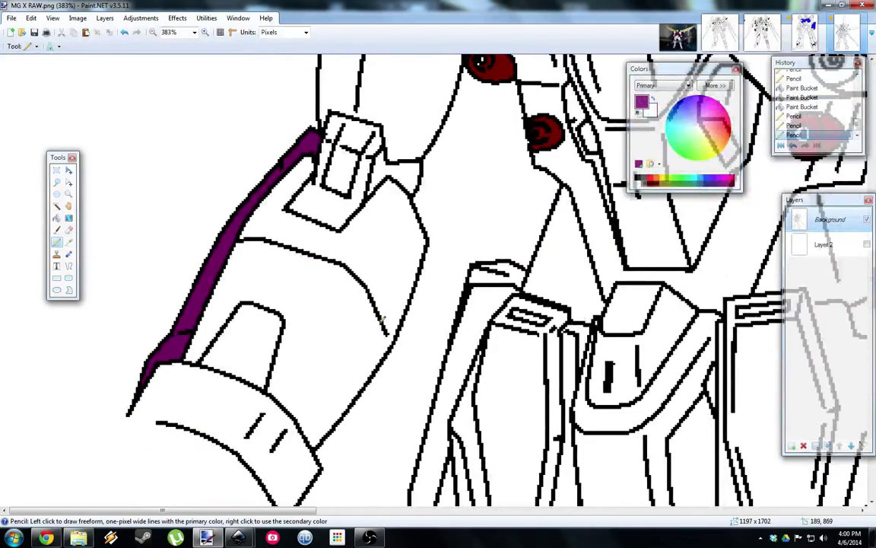
pyautogui.scroll(-3, 514, 253)
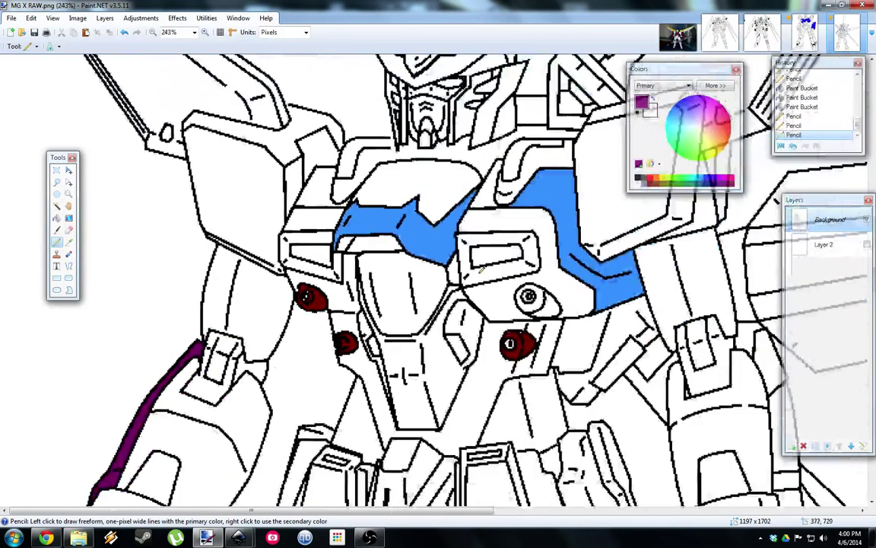
pyautogui.scroll(-3, 482, 269)
pyautogui.scroll(3, 481, 269)
pyautogui.scroll(1, 482, 269)
pyautogui.scroll(-1, 400, 277)
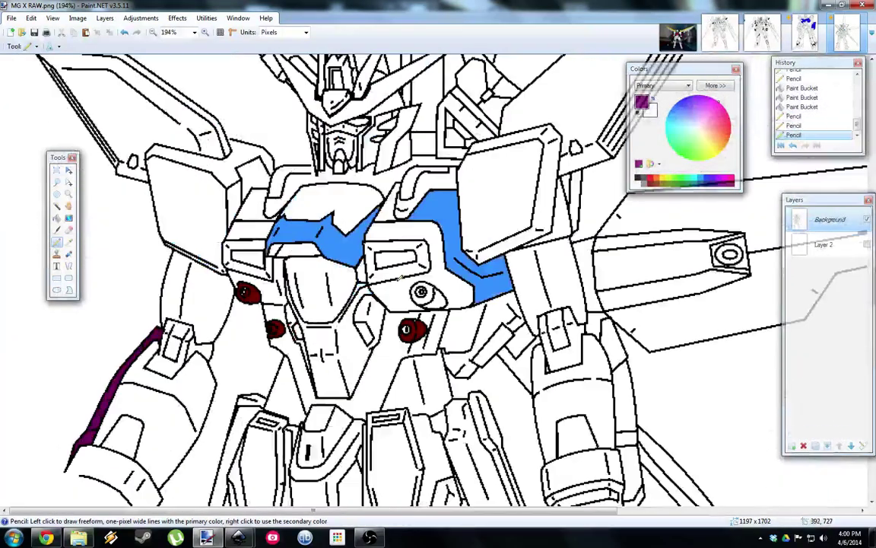
# Open Age2Colored.png from Vectors > AGE-2, then open Age2Empty.png.
pyautogui.click(21, 32)
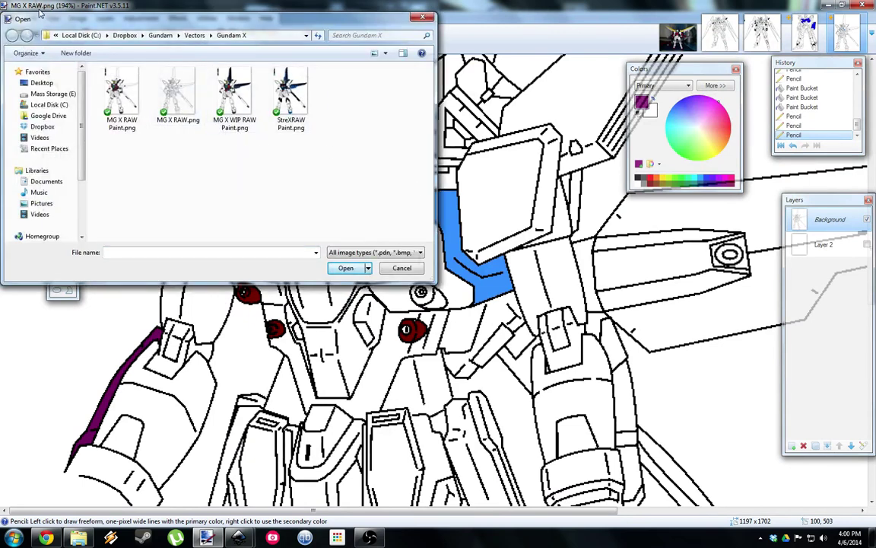
pyautogui.click(188, 35)
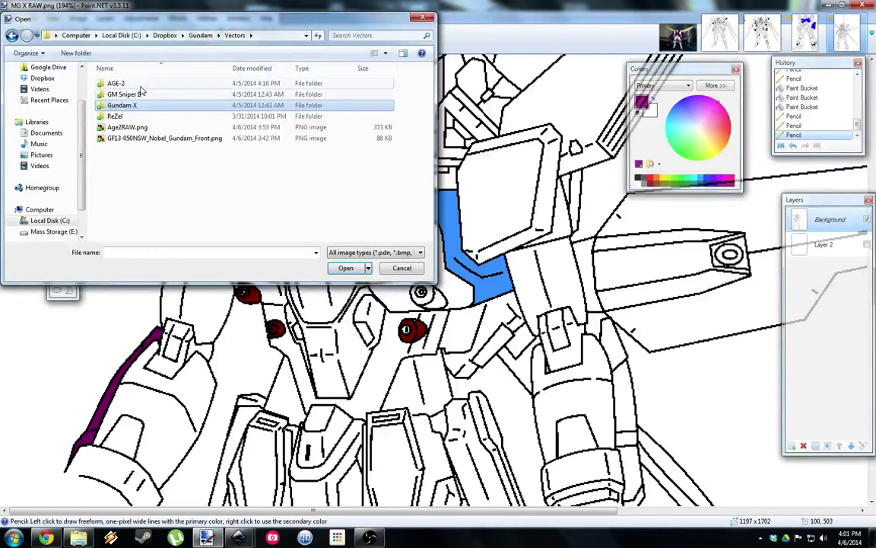
pyautogui.doubleClick(116, 84)
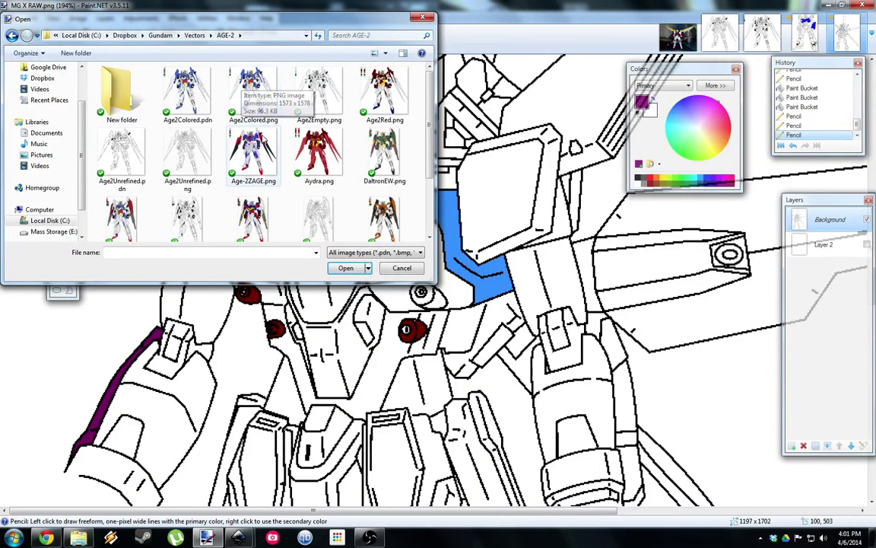
pyautogui.doubleClick(249, 90)
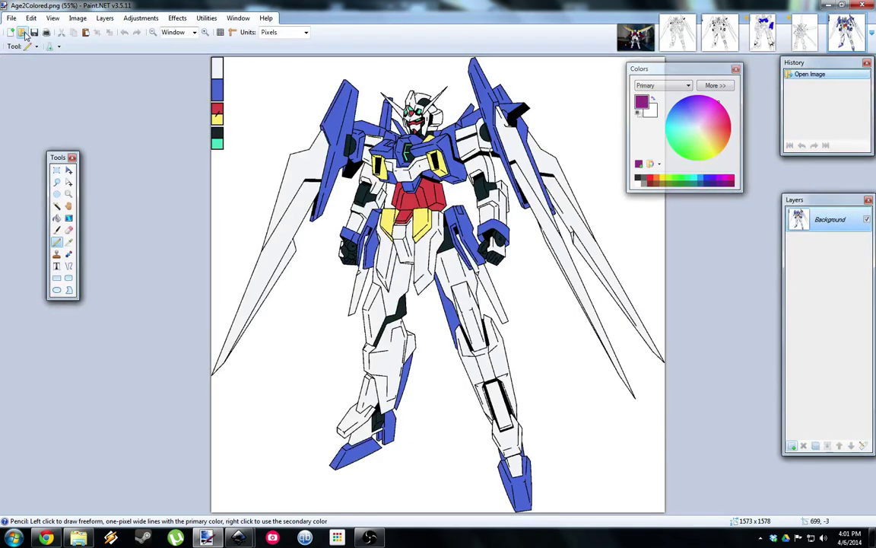
pyautogui.doubleClick(303, 82)
pyautogui.hotkey('ctrl', 'shift', 'Tab')
pyautogui.scroll(8, 451, 259)
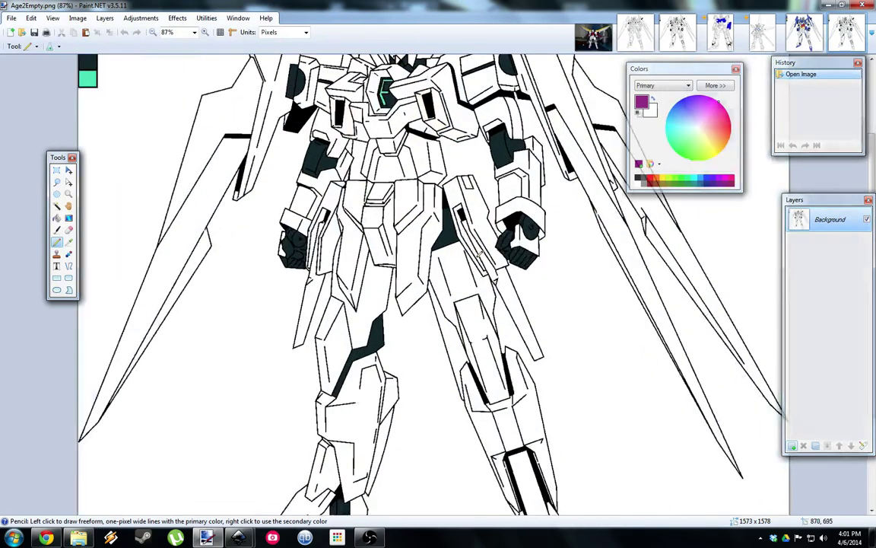
pyautogui.scroll(5, 453, 258)
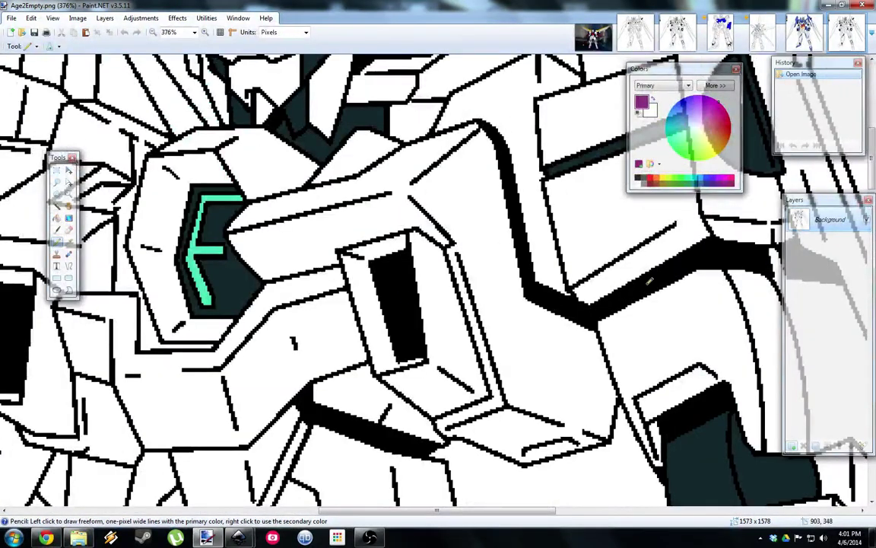
pyautogui.hscroll(3, 656, 275)
pyautogui.scroll(-6, 572, 330)
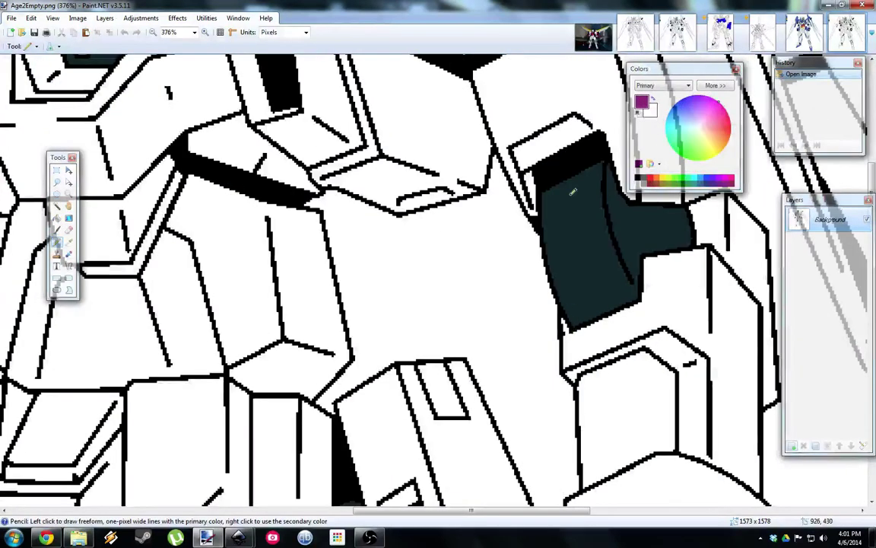
pyautogui.scroll(10, 573, 192)
pyautogui.hscroll(-8, 575, 247)
pyautogui.scroll(-5, 574, 248)
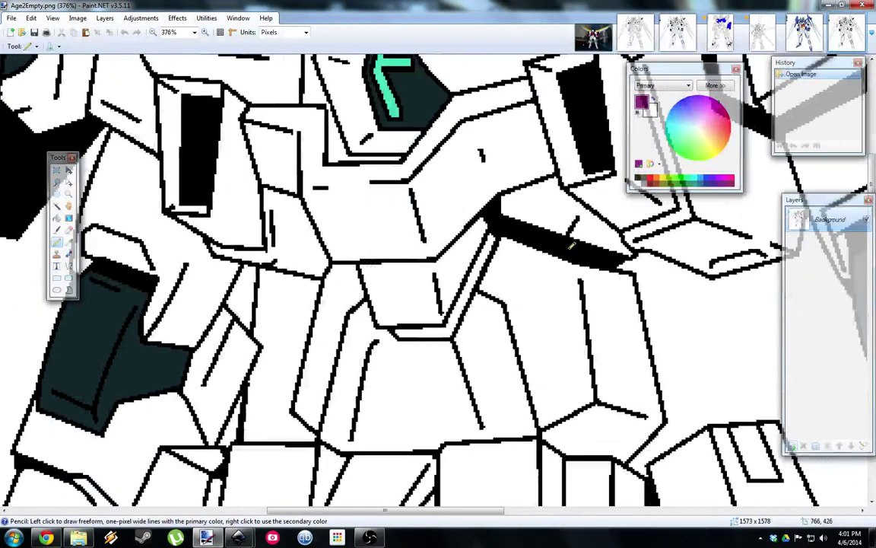
pyautogui.hotkey('ctrl', '-')
pyautogui.scroll(-3, 447, 173)
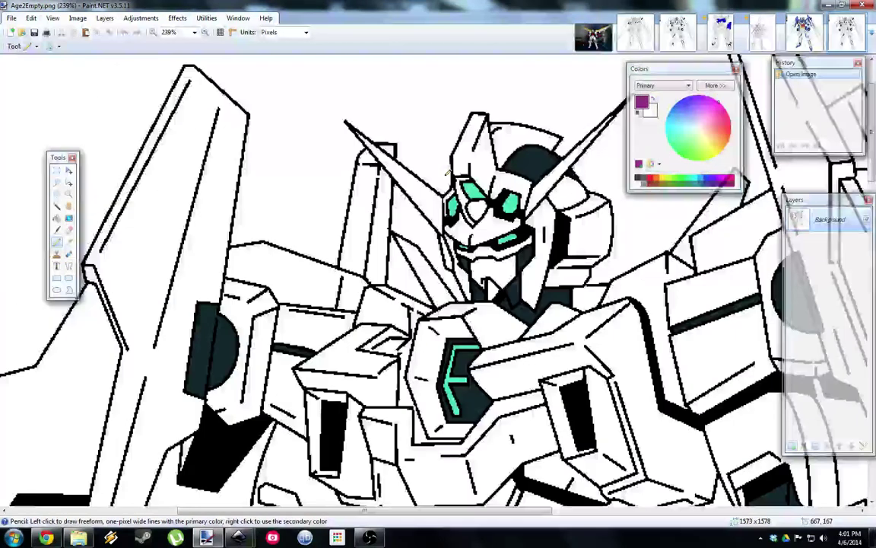
pyautogui.scroll(3, 448, 174)
pyautogui.scroll(6, 446, 166)
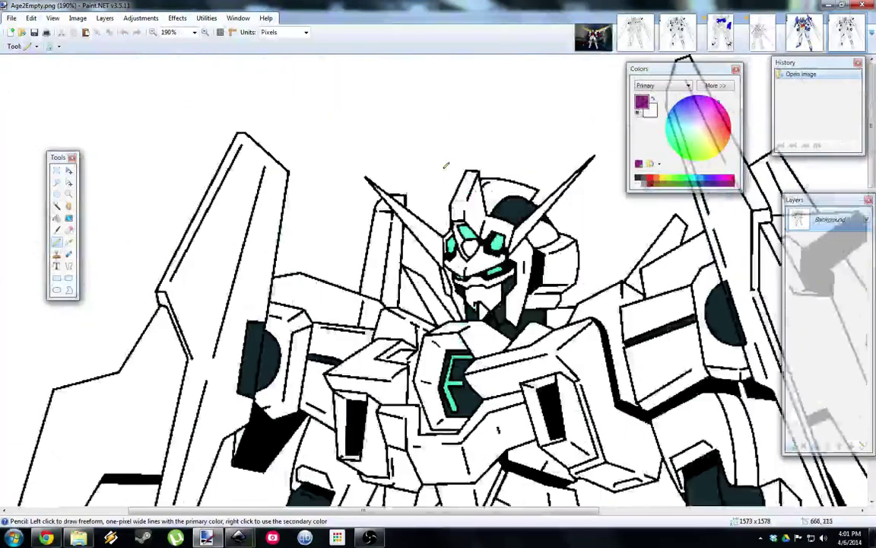
pyautogui.hscroll(6, 495, 322)
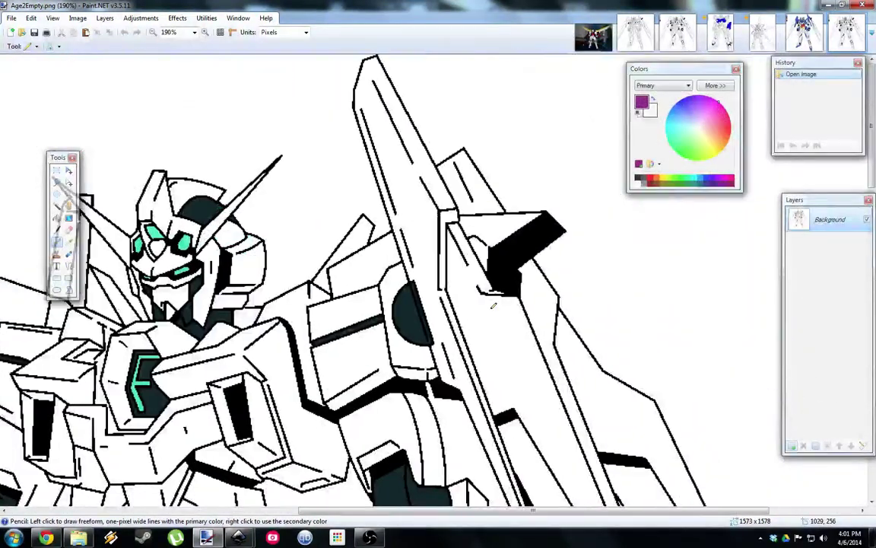
pyautogui.scroll(-5, 503, 360)
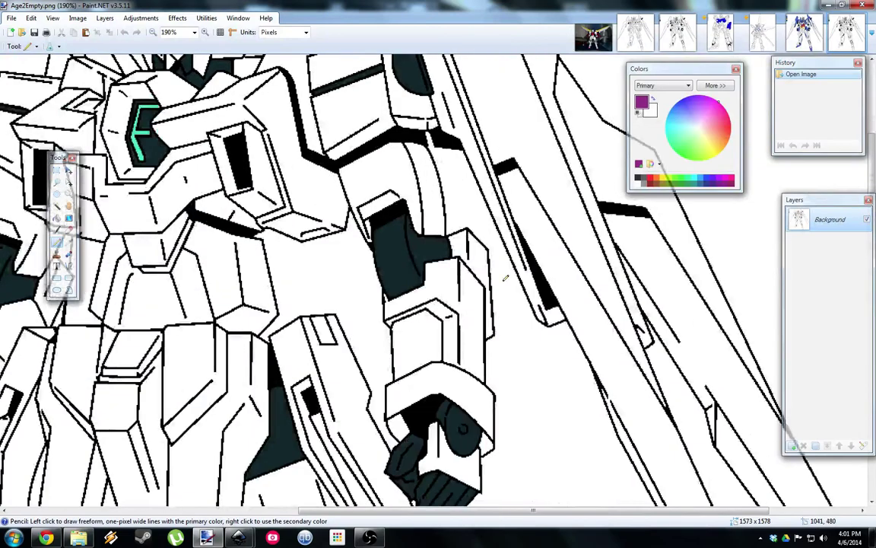
pyautogui.scroll(-4, 467, 279)
pyautogui.scroll(3, 375, 267)
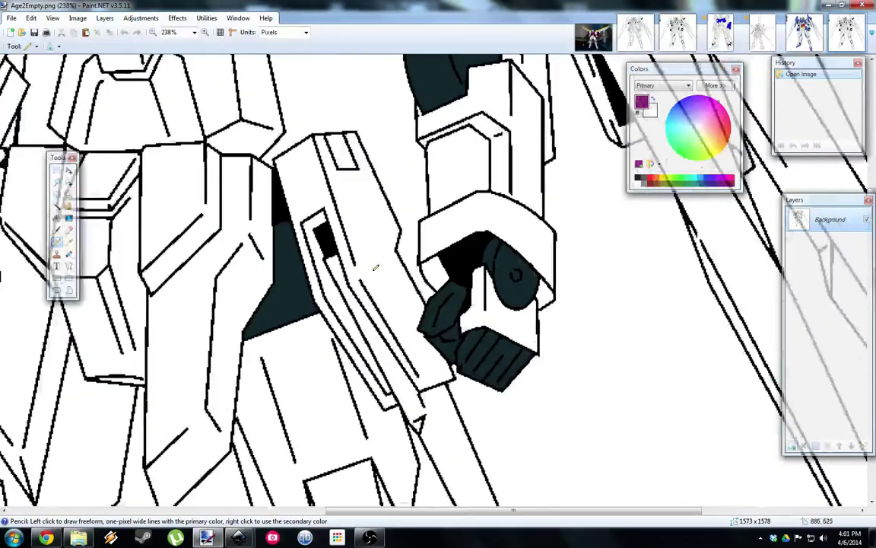
pyautogui.scroll(-2, 375, 267)
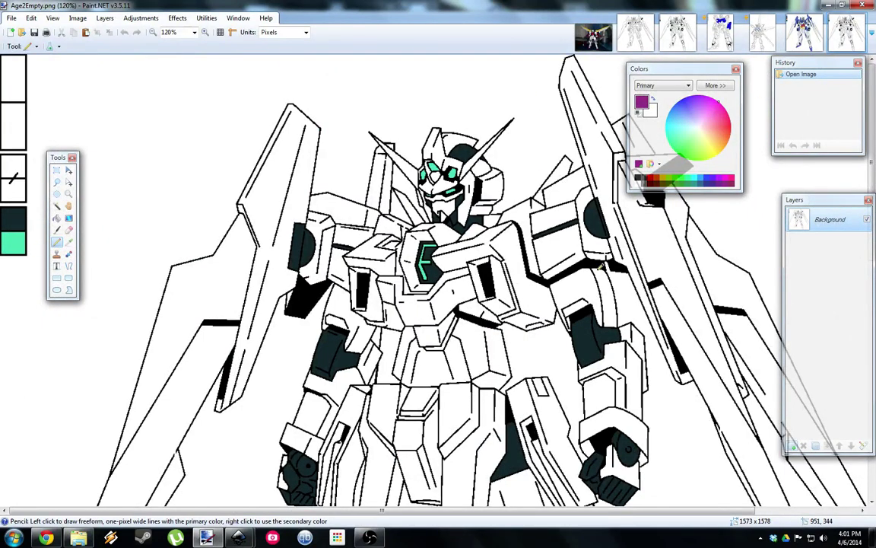
# Bucket-fill the shoulder plates, chest panel, under-arm strip and lower chest plate blue.
pyautogui.click(681, 109)
pyautogui.press('f')
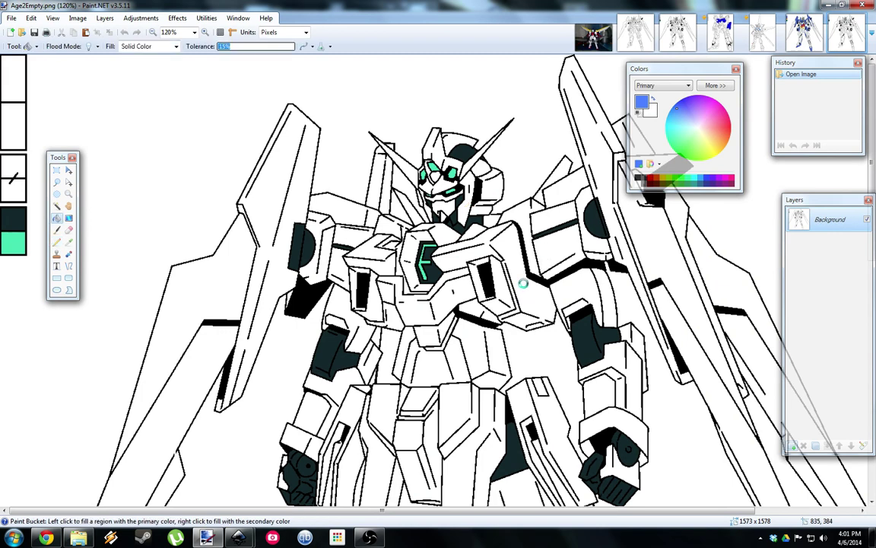
pyautogui.click(502, 255)
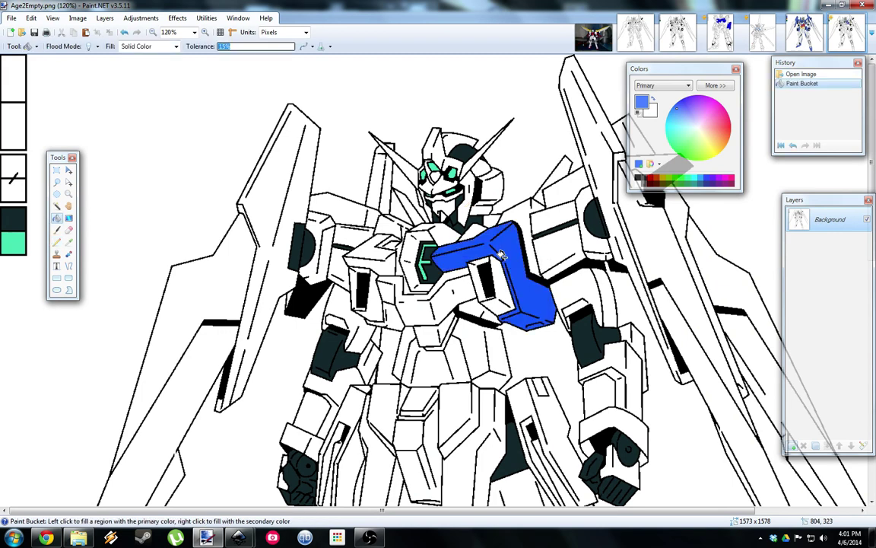
pyautogui.click(380, 299)
pyautogui.scroll(4, 388, 278)
pyautogui.click(339, 232)
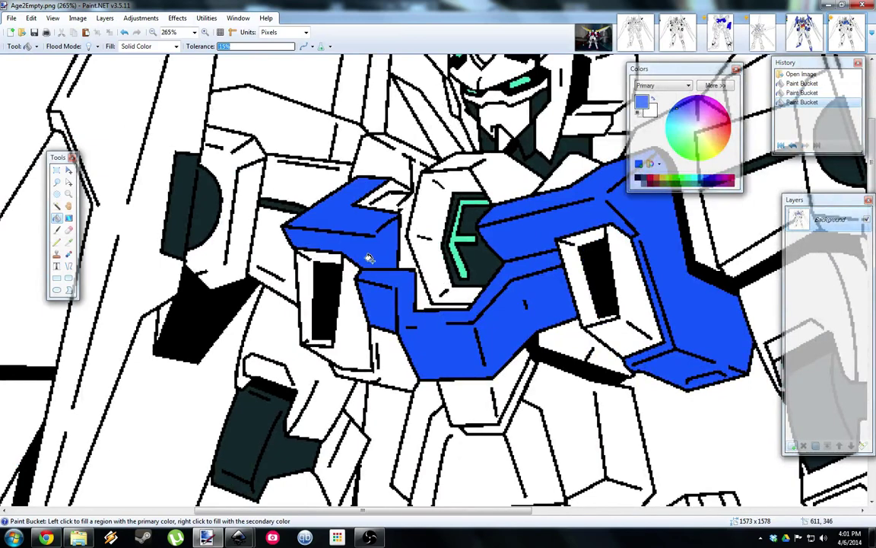
pyautogui.click(355, 324)
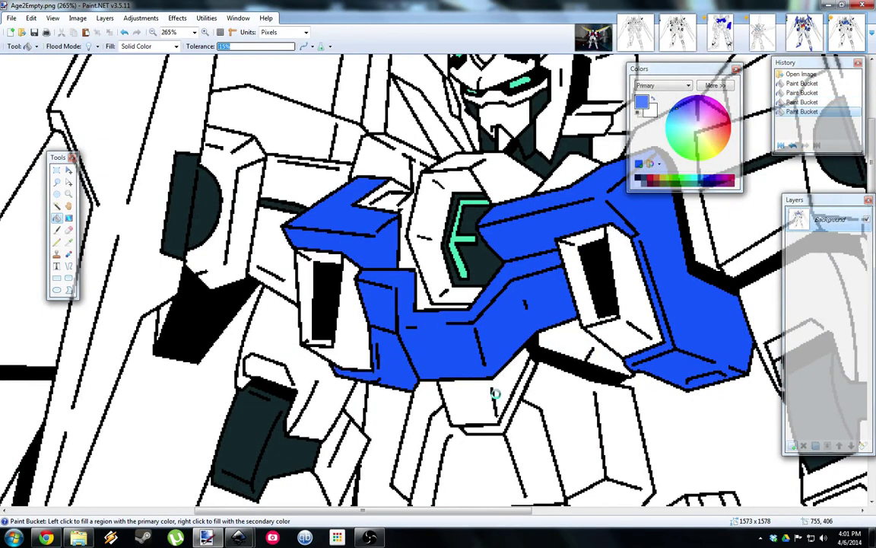
pyautogui.click(571, 344)
pyautogui.click(494, 401)
pyautogui.hotkey('ctrl', 'z')
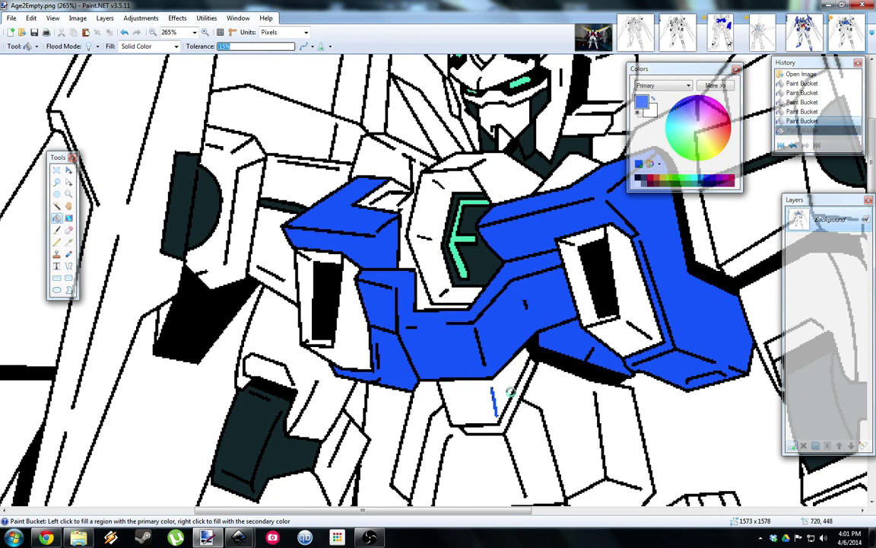
pyautogui.click(466, 399)
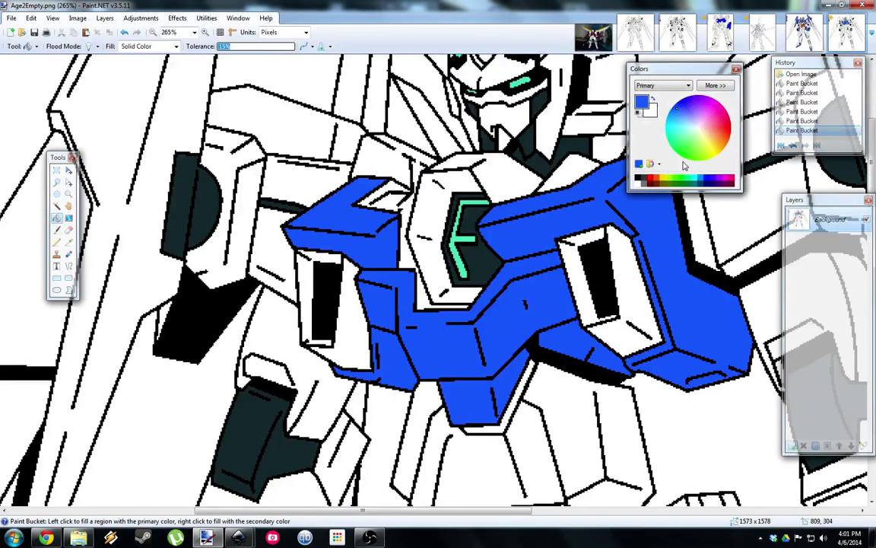
# Fill the plate below the blue armour and the left and centre waist panels red.
pyautogui.click(713, 124)
pyautogui.click(576, 378)
pyautogui.scroll(-3, 576, 378)
pyautogui.click(422, 205)
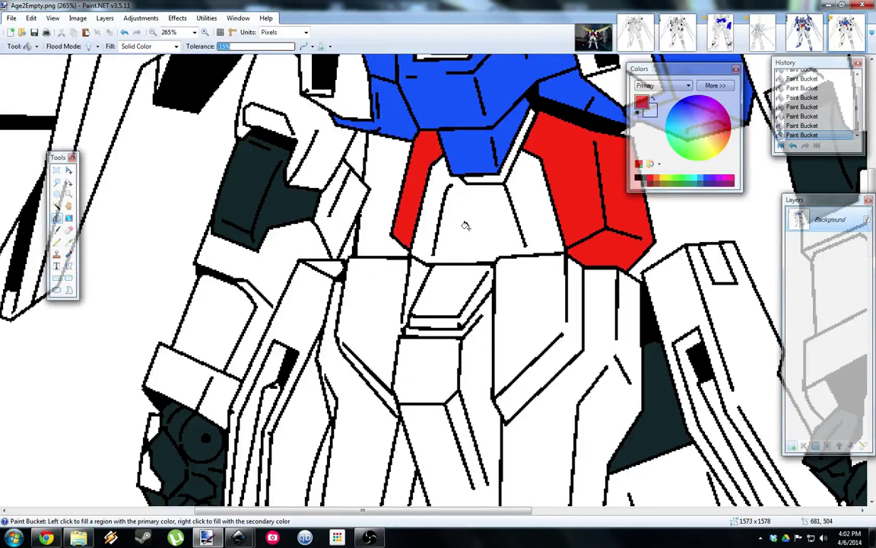
pyautogui.click(453, 250)
# Fill both thigh panels orange-yellow, then switch to the Age2Colored.png image.
pyautogui.click(722, 150)
pyautogui.click(543, 302)
pyautogui.click(364, 310)
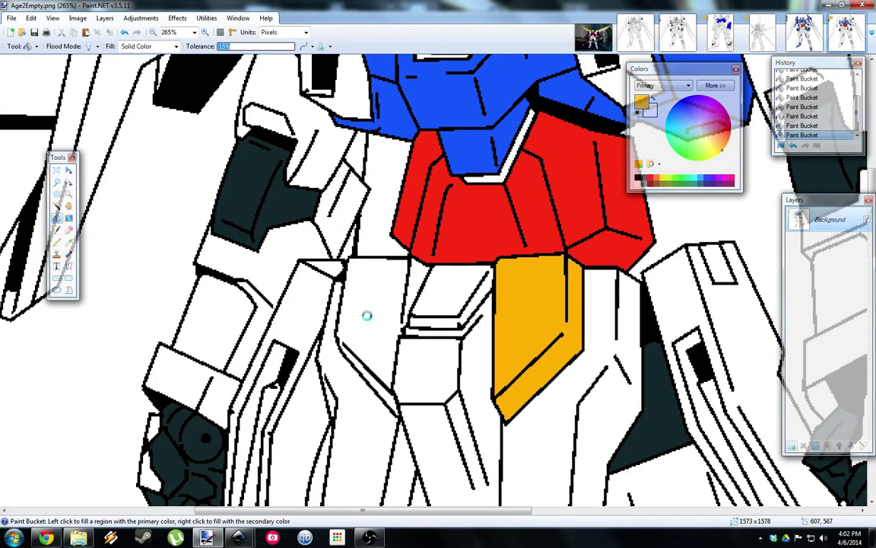
pyautogui.click(805, 35)
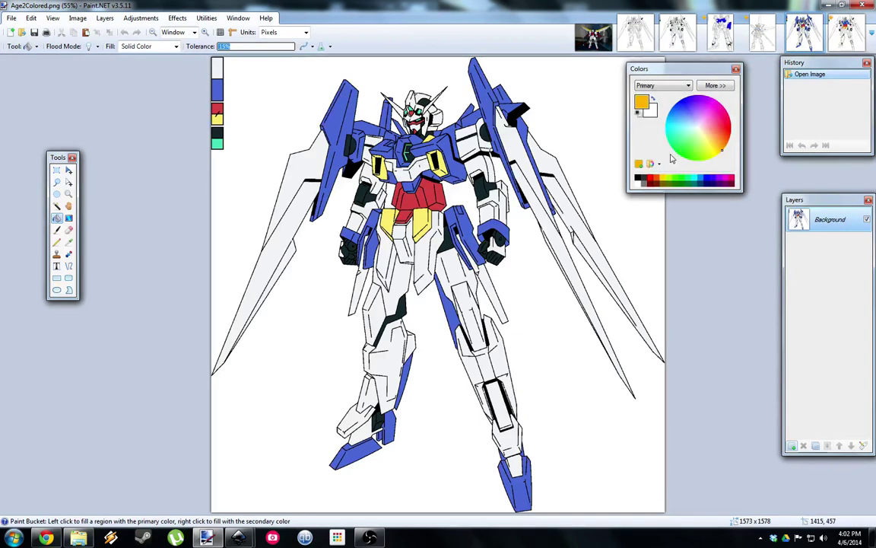
# Fill the blue wing, shoulder, head and chest panels red, then globally replace remaining blue with red.
pyautogui.click(726, 135)
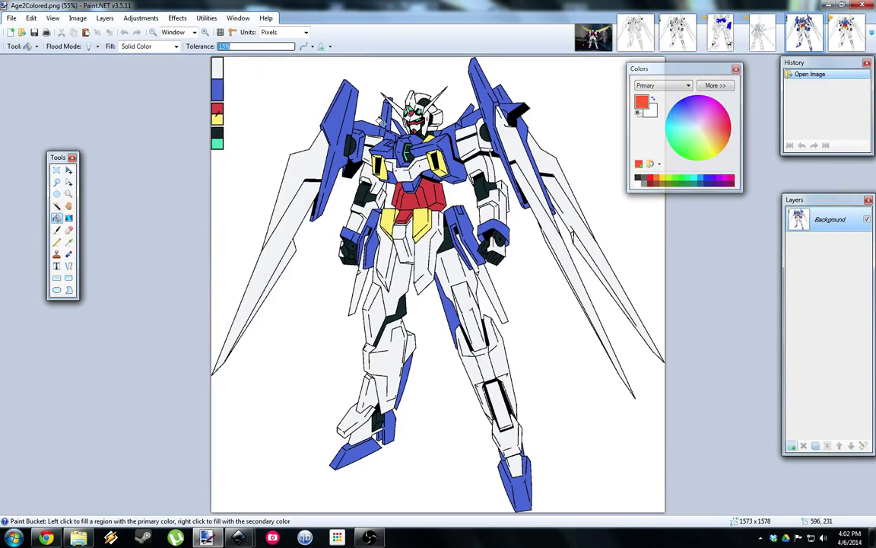
pyautogui.click(344, 119)
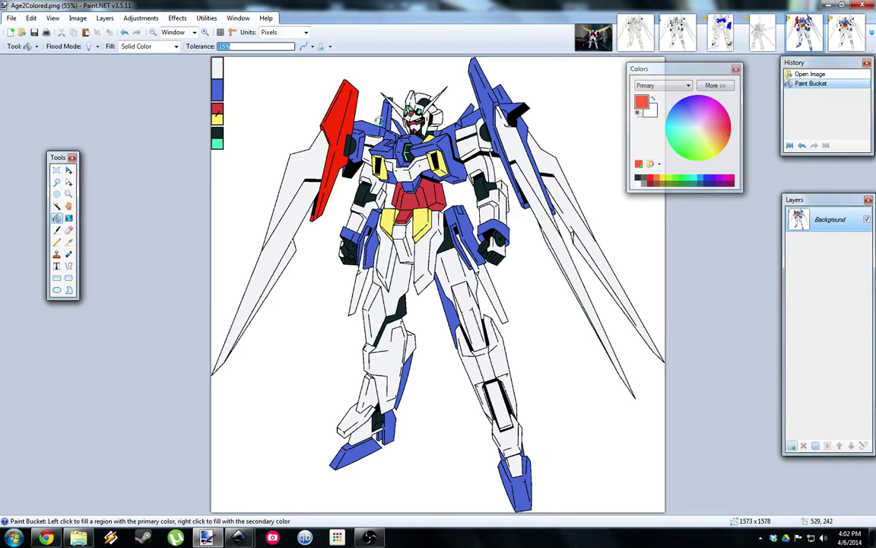
pyautogui.click(364, 127)
pyautogui.click(384, 116)
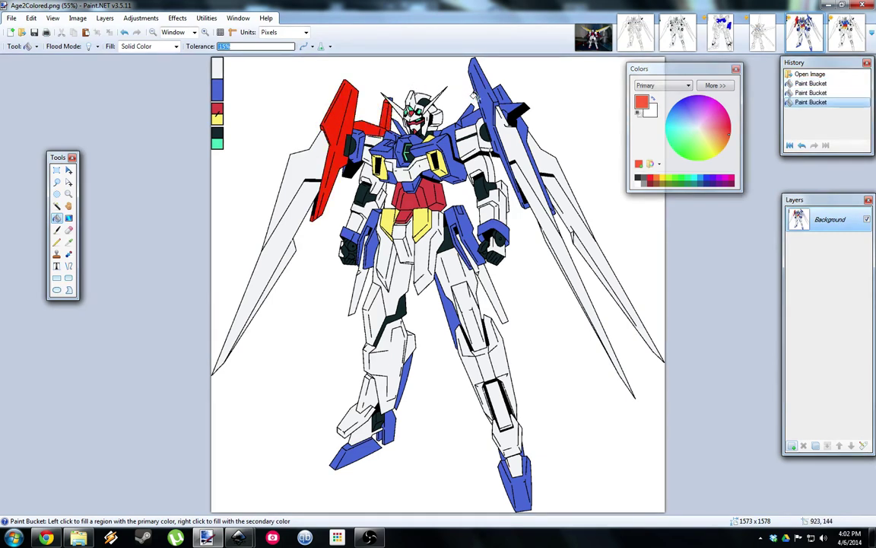
pyautogui.click(473, 120)
pyautogui.click(449, 161)
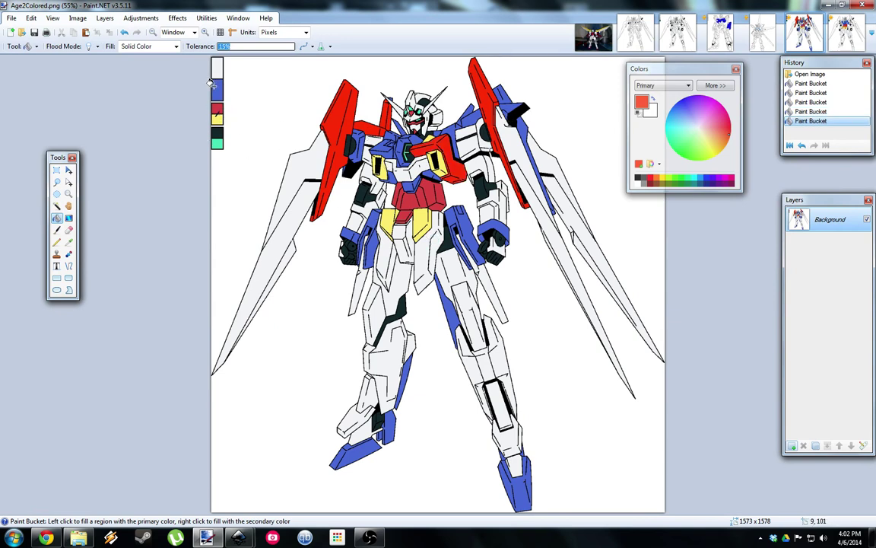
pyautogui.click(476, 182)
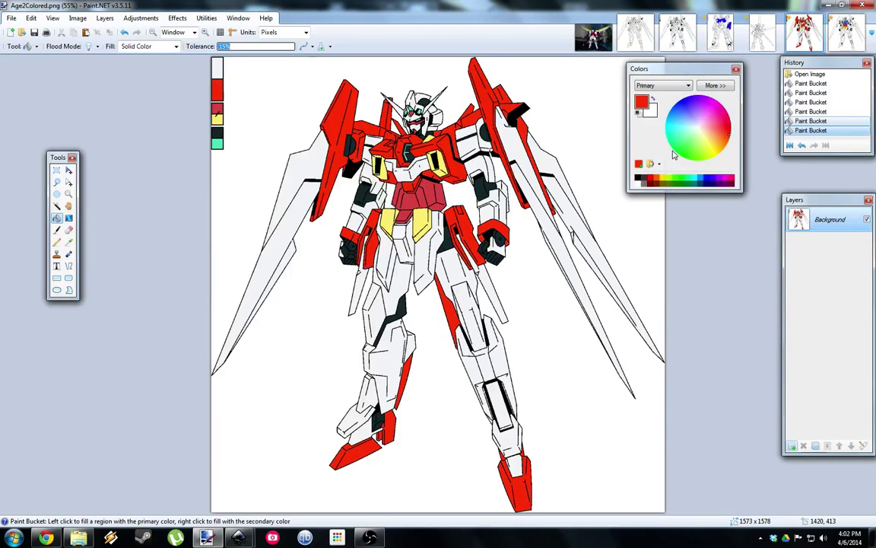
pyautogui.click(683, 105)
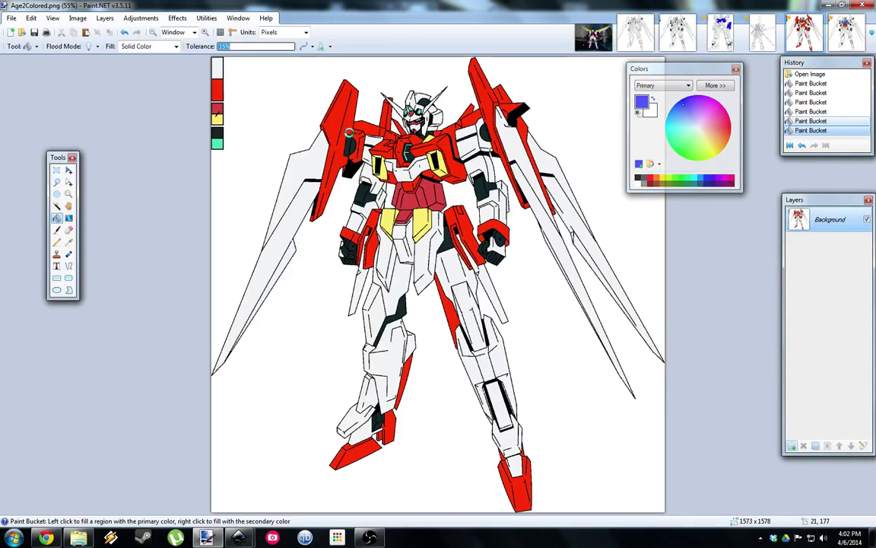
pyautogui.rightClick(217, 109)
pyautogui.hotkey('ctrl', 'z')
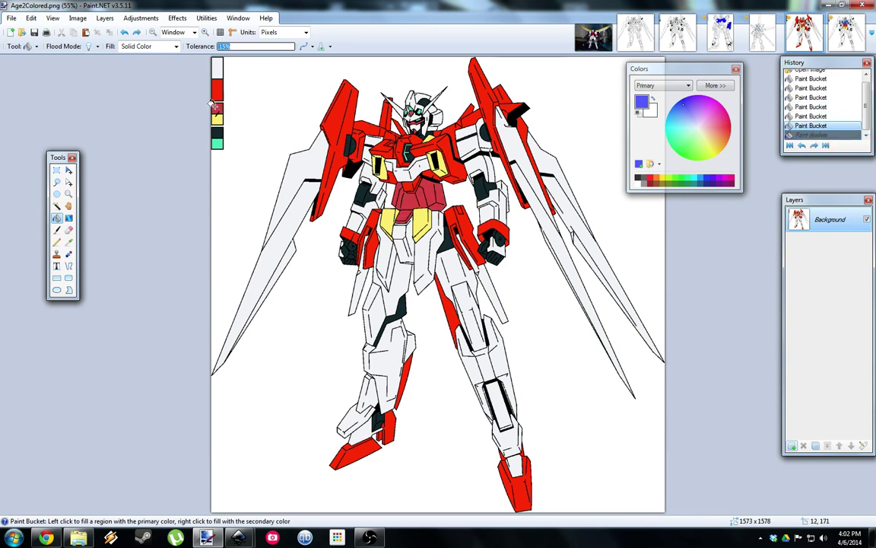
pyautogui.click(433, 198)
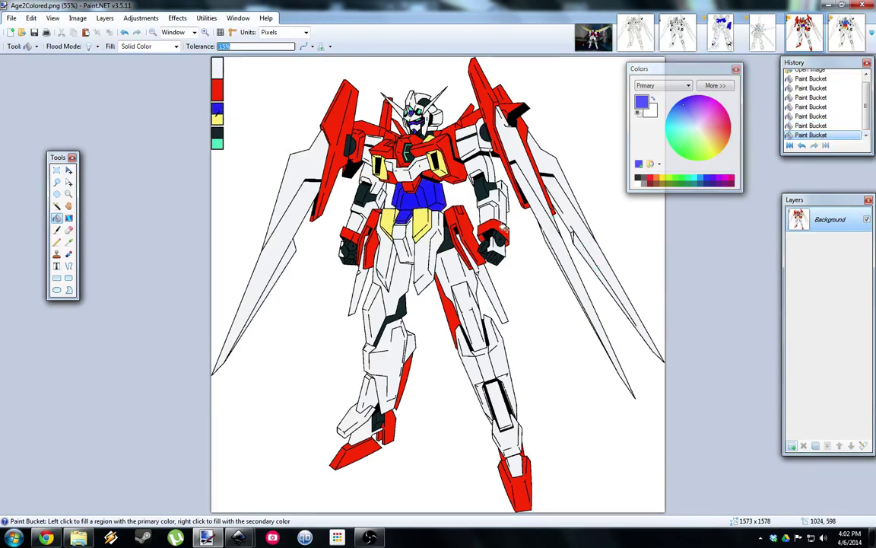
pyautogui.click(692, 156)
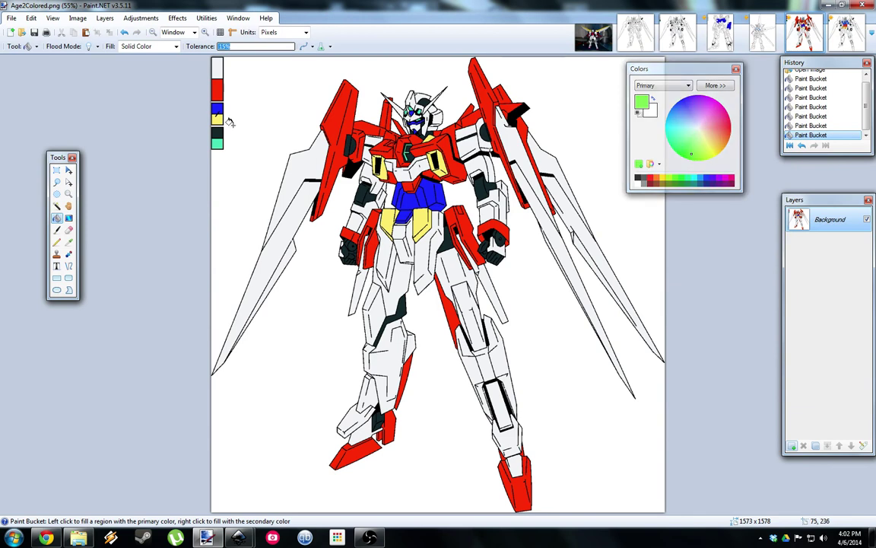
pyautogui.click(437, 162)
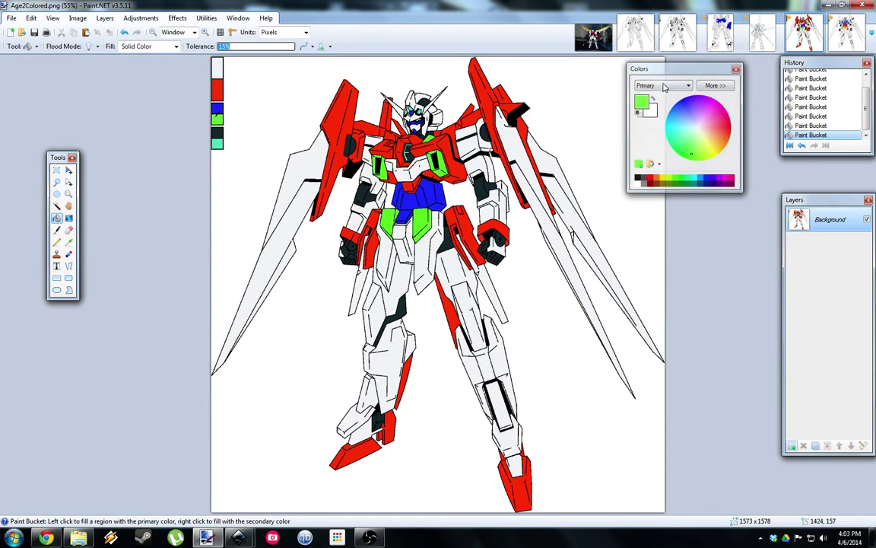
# Undo the light green and red recolours, then open and close the File menu unused.
pyautogui.hotkey('ctrl', 'z')
pyautogui.hotkey('ctrl', 'z')
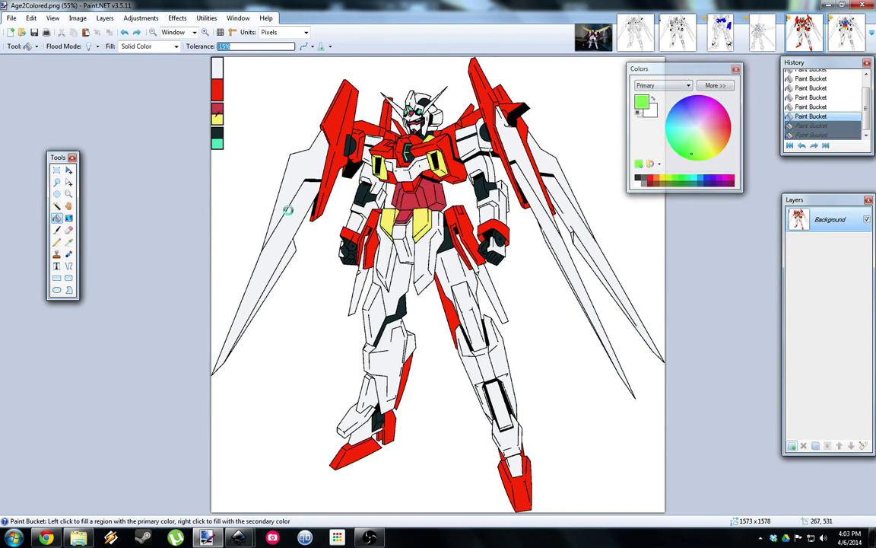
pyautogui.hotkey('ctrl', 'z')
pyautogui.hotkey('ctrl', 'z')
pyautogui.hotkey('ctrl', 'z')
pyautogui.hotkey('ctrl', 'z')
pyautogui.hotkey('ctrl', 'z')
pyautogui.hotkey('ctrl', 'z')
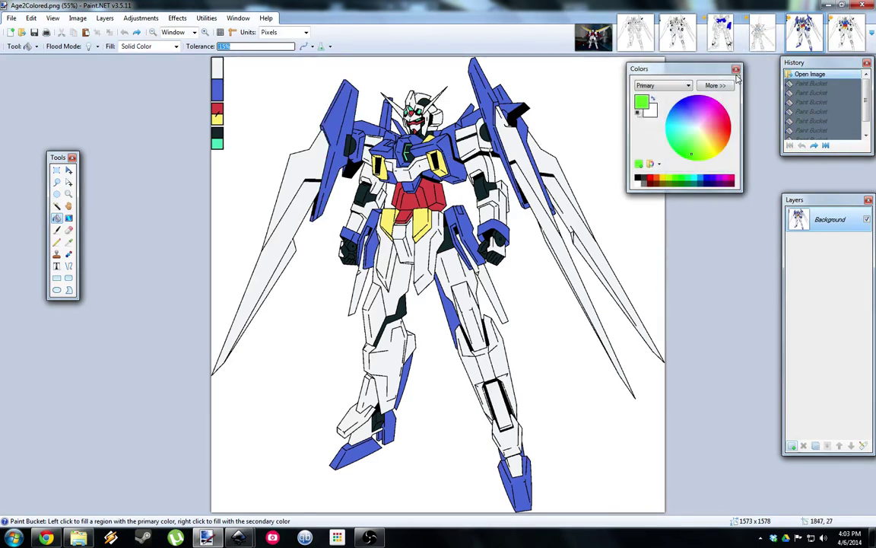
pyautogui.click(12, 18)
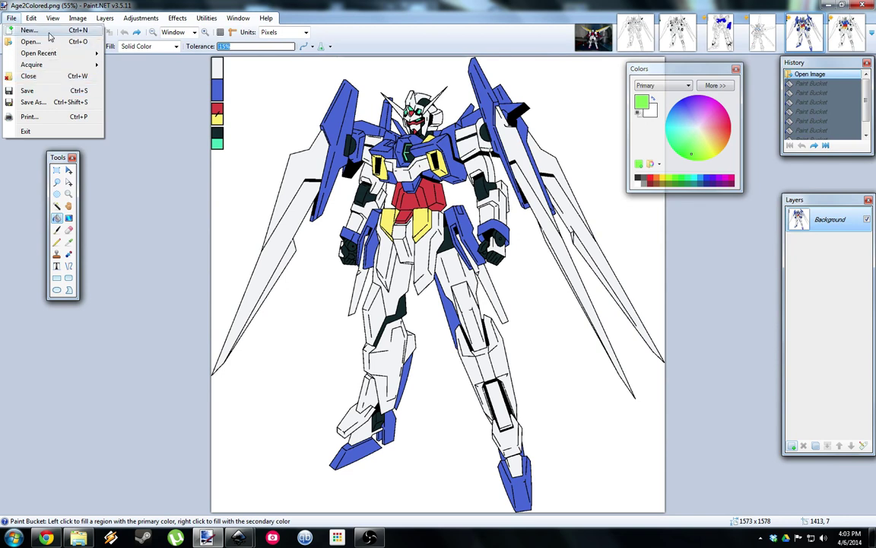
pyautogui.click(121, 32)
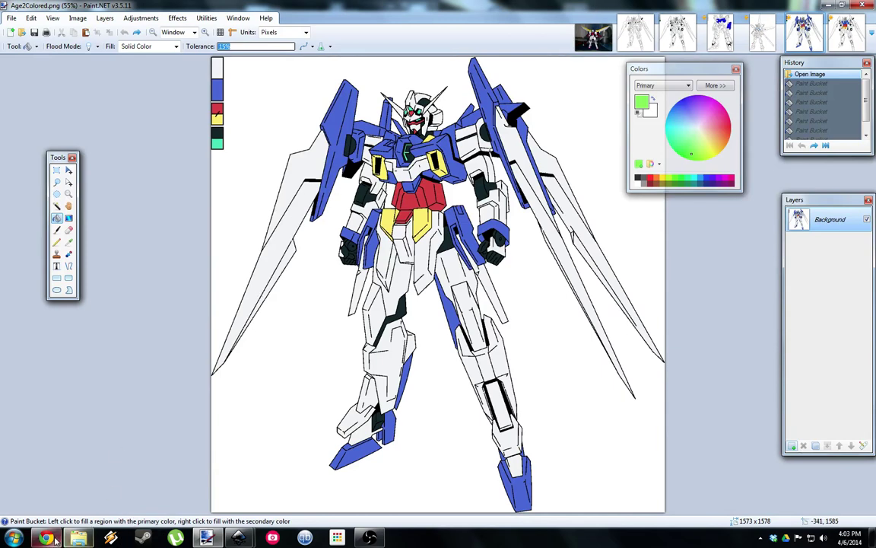
pyautogui.moveTo(62, 521)
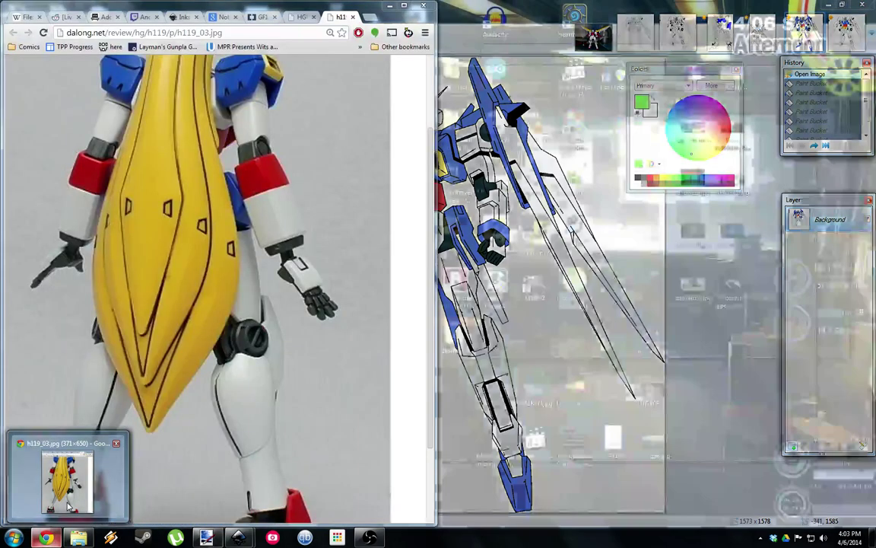
pyautogui.click(67, 479)
pyautogui.hotkey('alt', 'Left')
pyautogui.hotkey('ctrl', 'shift', 'Tab')
pyautogui.hotkey('ctrl', 'shift', 'Tab')
pyautogui.hotkey('ctrl', 'shift', 'Tab')
pyautogui.hotkey('ctrl', 'shift', 'Tab')
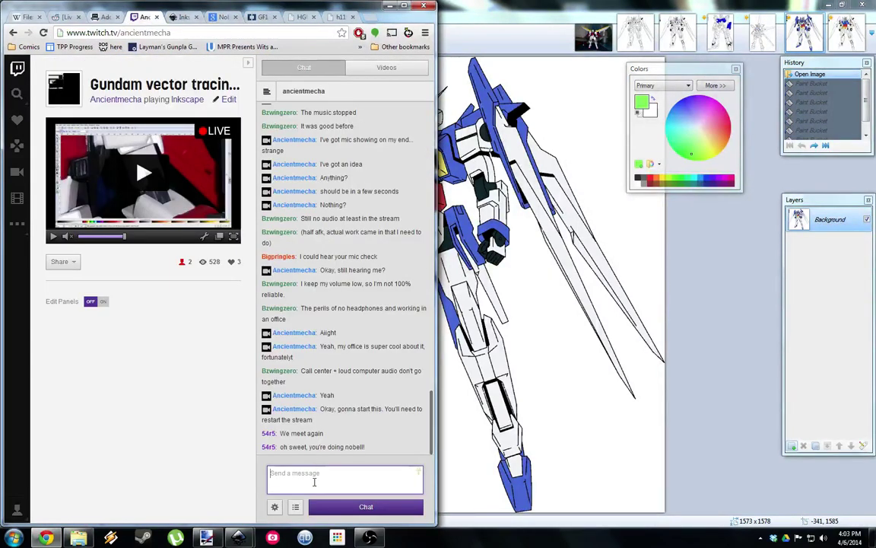
pyautogui.click(329, 476)
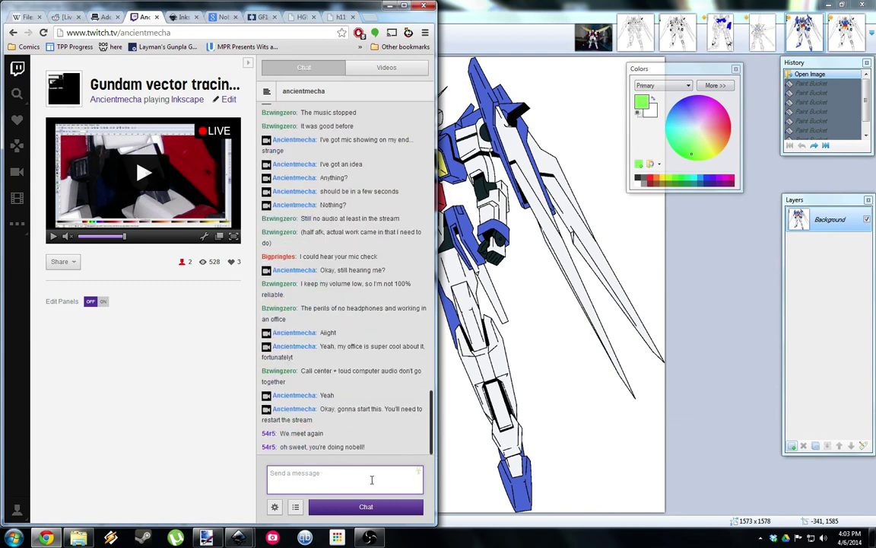
pyautogui.click(596, 5)
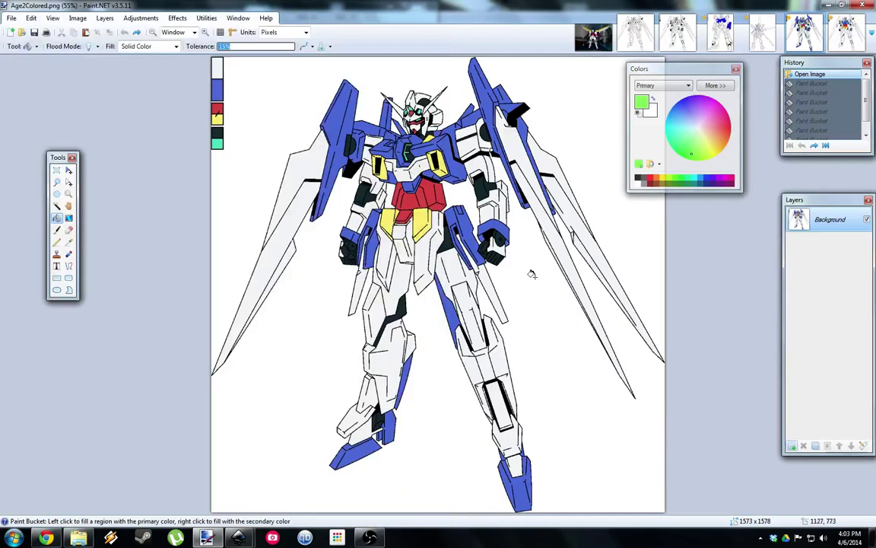
pyautogui.hotkey('alt', 'Tab')
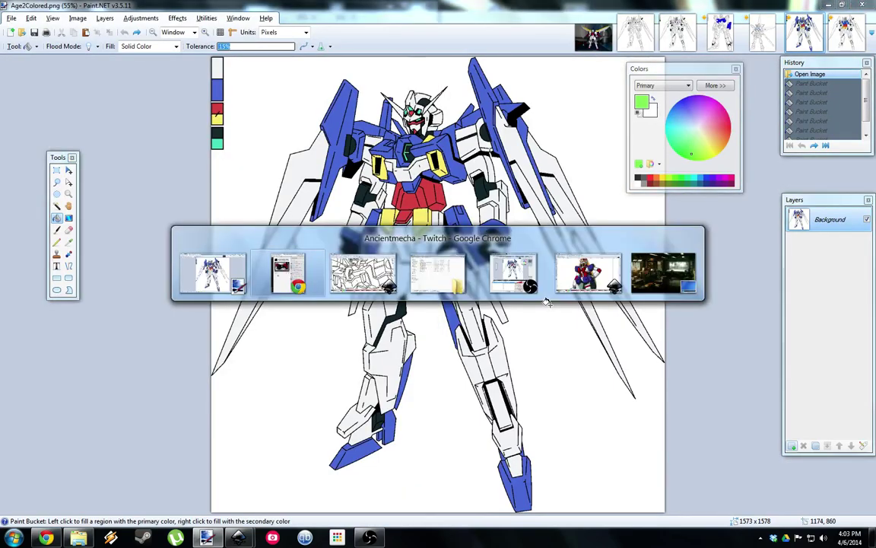
pyautogui.scroll(3, 418, 415)
pyautogui.scroll(-3, 414, 411)
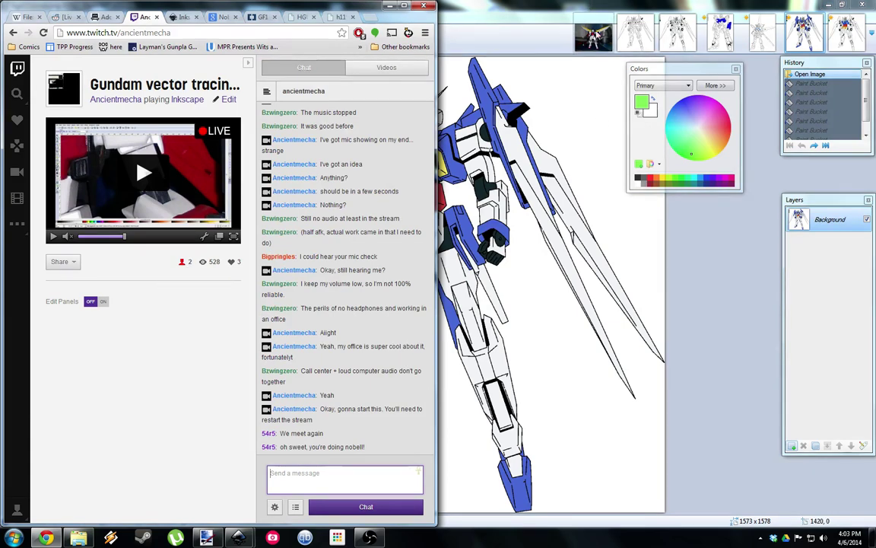
pyautogui.click(553, 5)
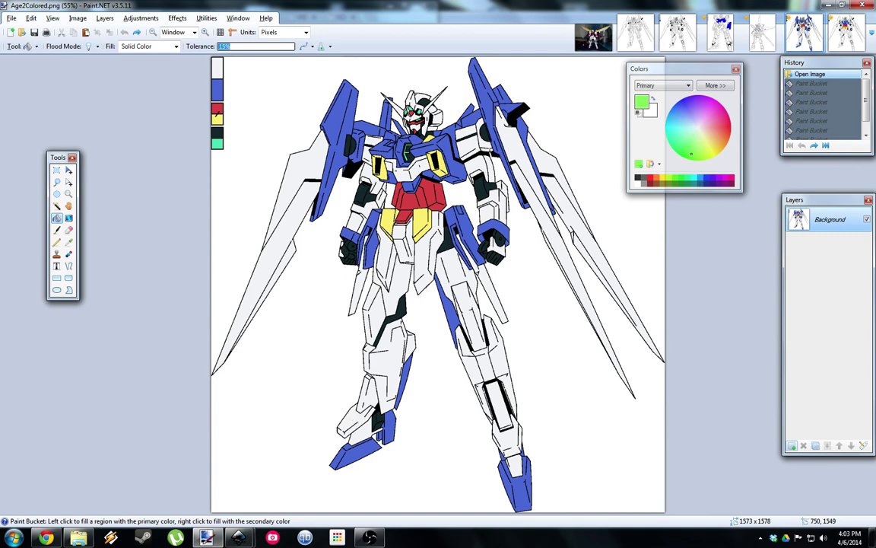
# Go from the ReZel folder back up to the Gundam folder.
pyautogui.moveTo(79, 540)
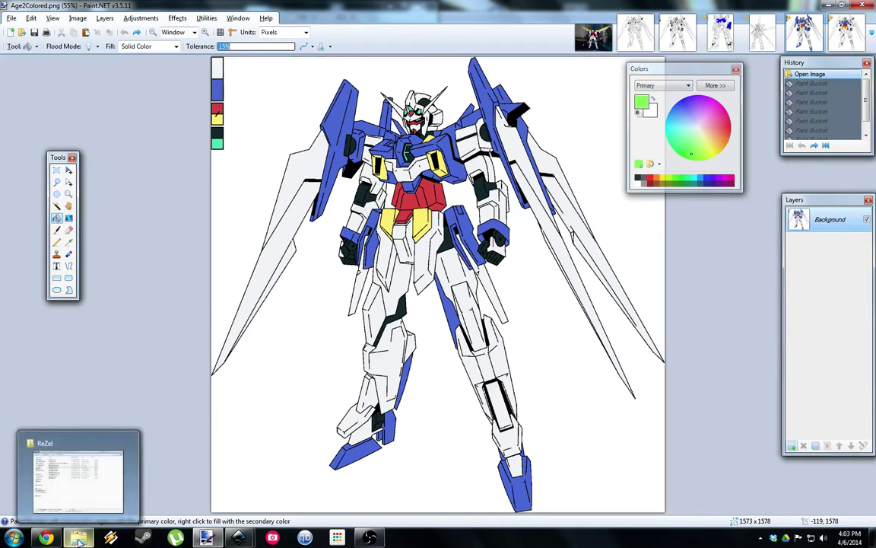
pyautogui.click(74, 504)
pyautogui.press('BackSpace')
pyautogui.press('BackSpace')
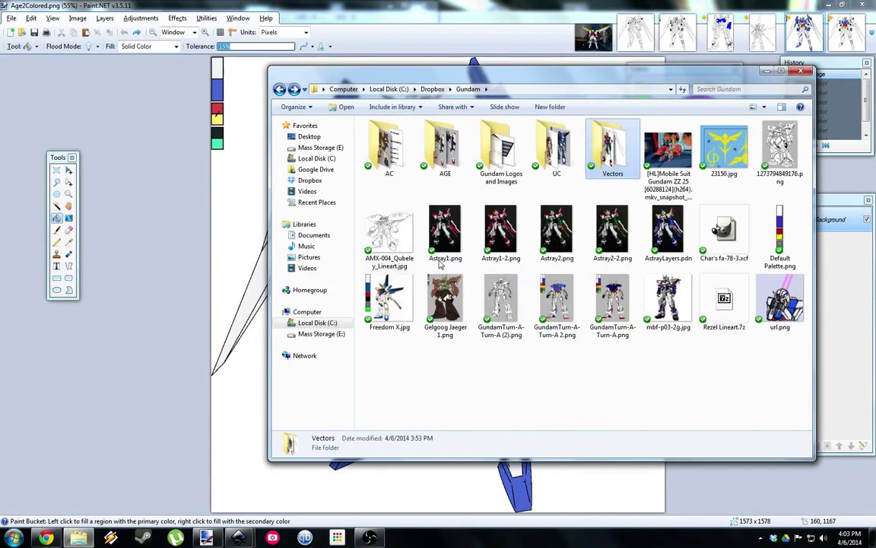
# View GundamTurn-A-Turn-A (2).png zoomed in on the torso, then return to Explorer.
pyautogui.click(501, 300)
pyautogui.press('Return')
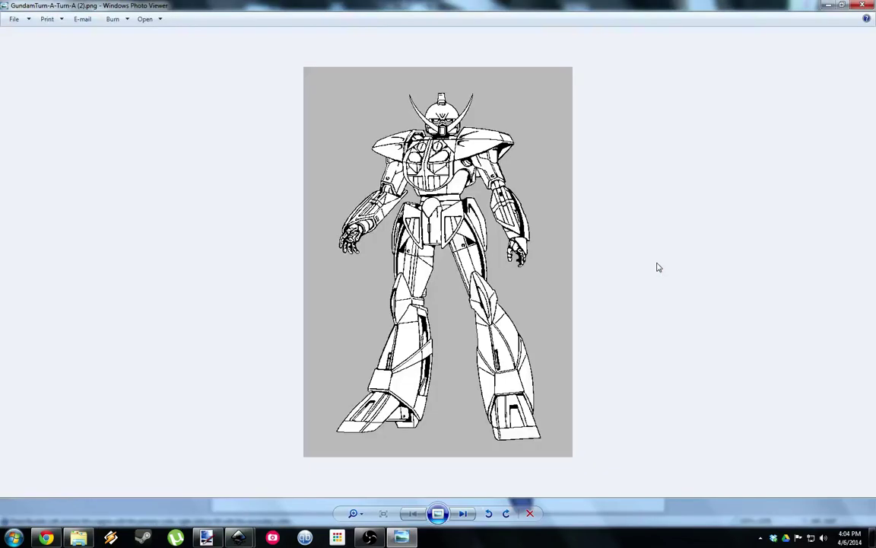
pyautogui.scroll(5, 468, 244)
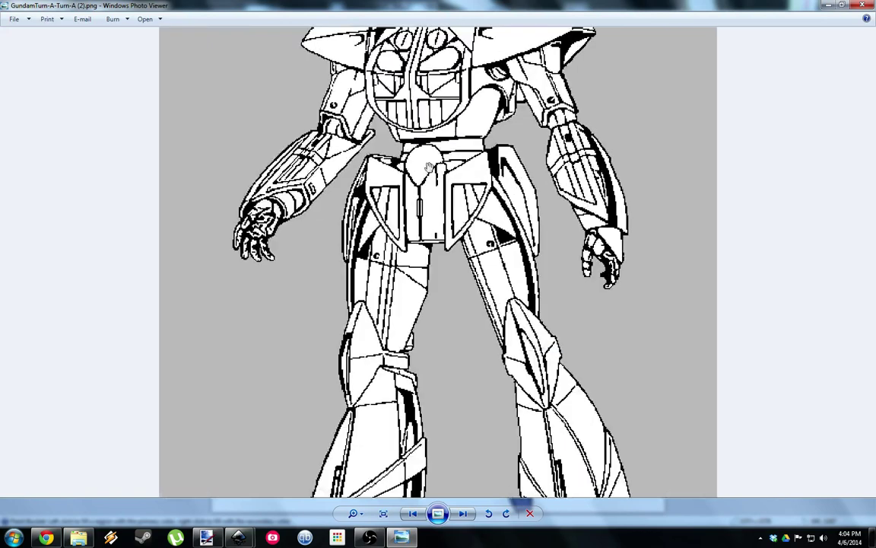
pyautogui.scroll(-5, 470, 243)
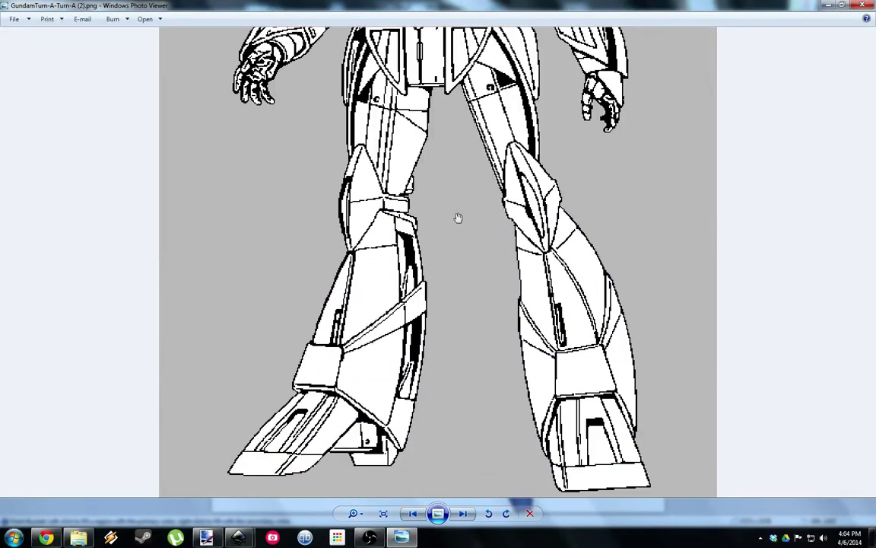
pyautogui.moveTo(455, 217); pyautogui.dragTo(520, 454)
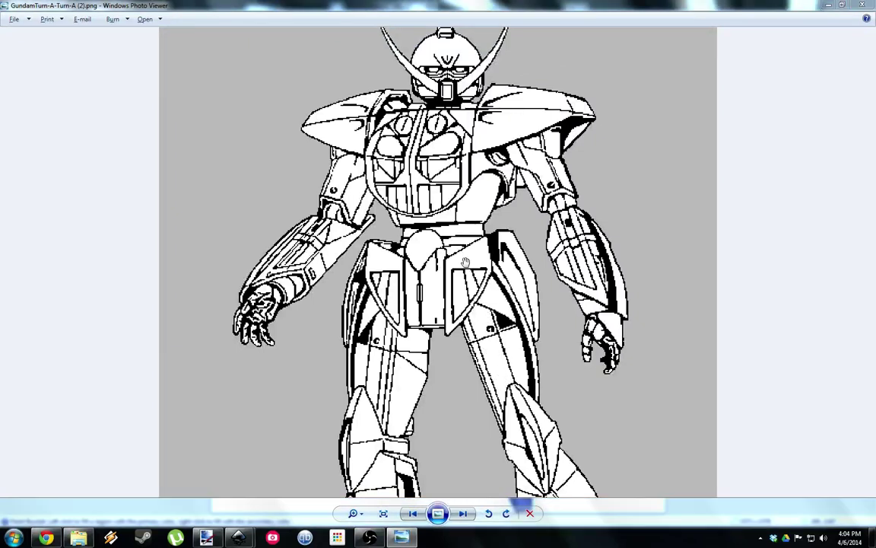
pyautogui.hotkey('alt', 'Tab')
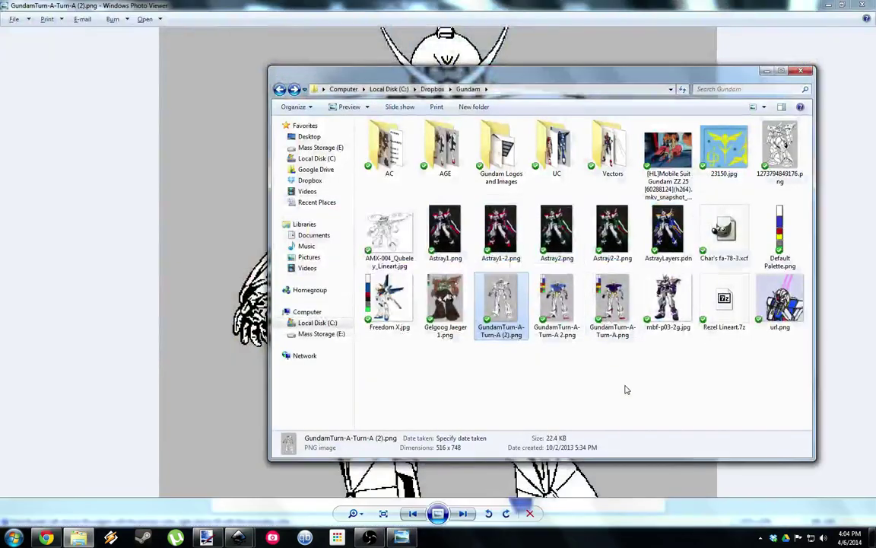
# Open UC > F91 Harrison Blue Angels.png and pan over it zoomed from head to feet.
pyautogui.doubleClick(557, 151)
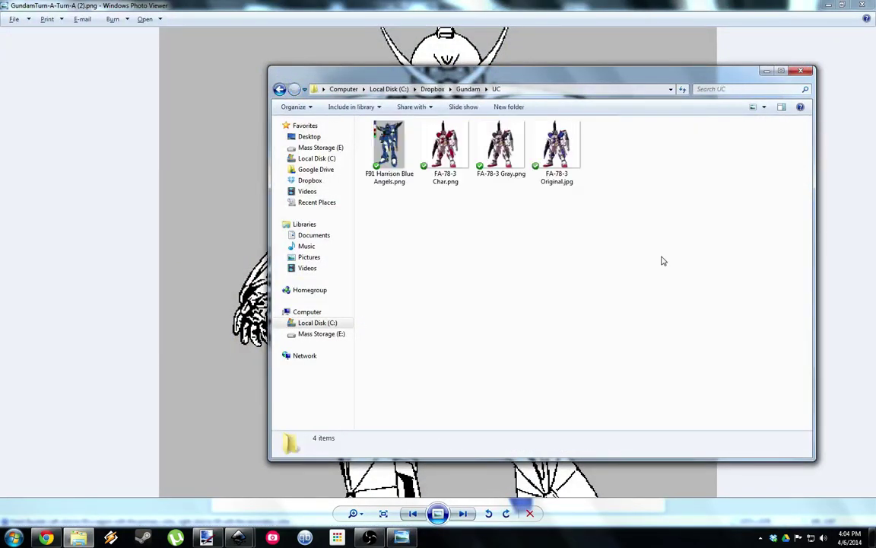
pyautogui.click(397, 135)
pyautogui.doubleClick(398, 135)
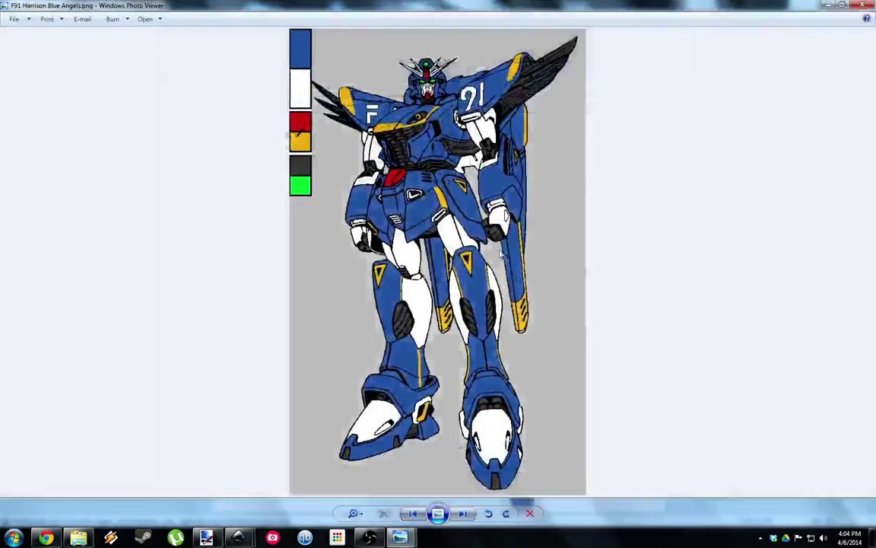
pyautogui.scroll(2, 437, 246)
pyautogui.moveTo(552, 188); pyautogui.dragTo(545, 340)
pyautogui.moveTo(545, 426); pyautogui.dragTo(545, 304)
pyautogui.moveTo(544, 511); pyautogui.dragTo(491, 169)
pyautogui.moveTo(468, 108); pyautogui.dragTo(439, 503)
pyautogui.hotkey('alt', 'Tab')
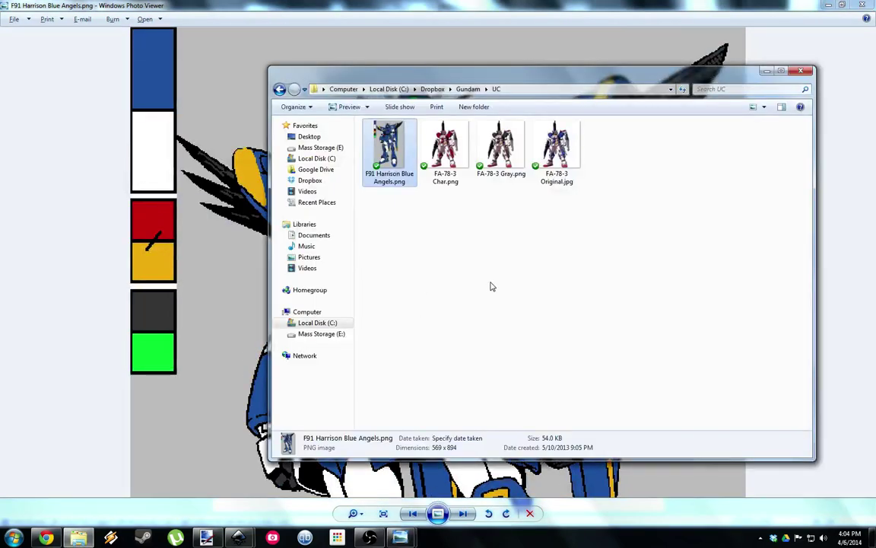
# View AGE > AGE-178 [AEUG] 1.0 Final.png up close, then minimize that viewer.
pyautogui.press('BackSpace')
pyautogui.doubleClick(454, 158)
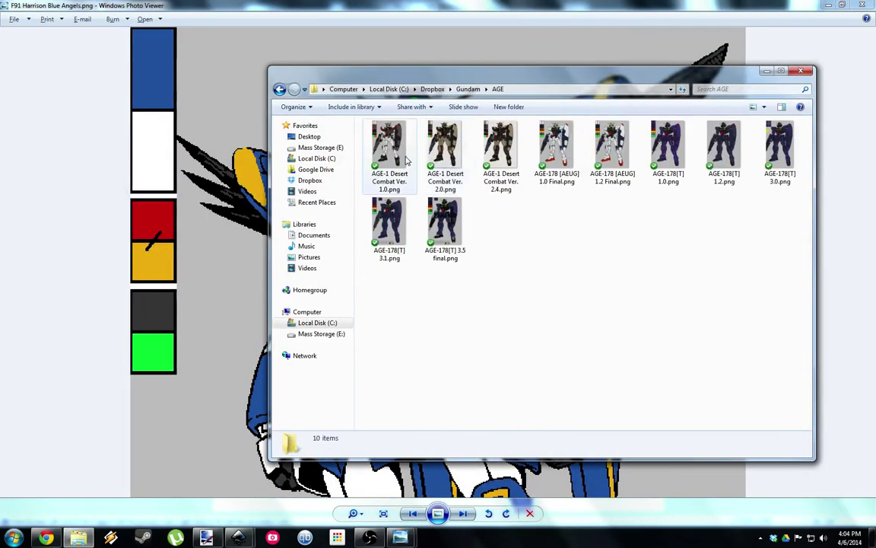
pyautogui.click(565, 153)
pyautogui.doubleClick(564, 152)
pyautogui.scroll(5, 506, 188)
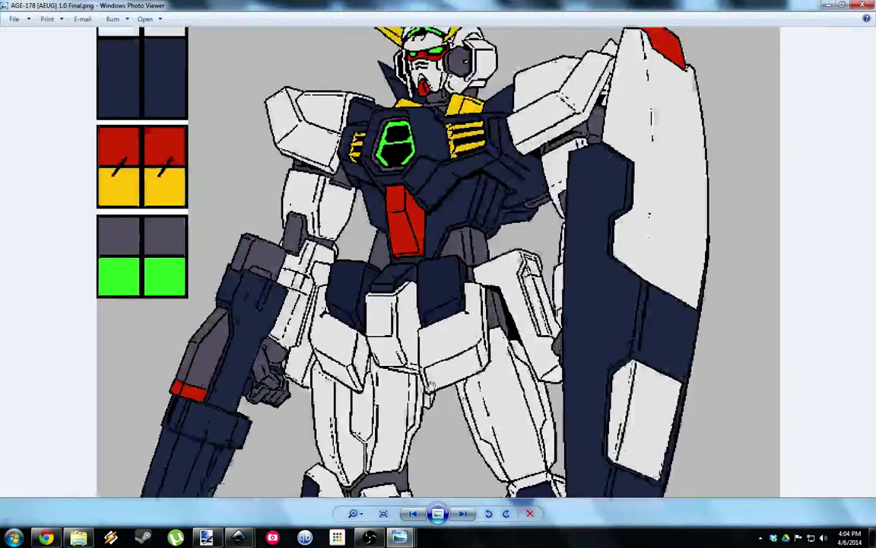
pyautogui.moveTo(429, 388); pyautogui.dragTo(430, 248)
pyautogui.scroll(-5, 467, 227)
pyautogui.hotkey('alt', 'Tab')
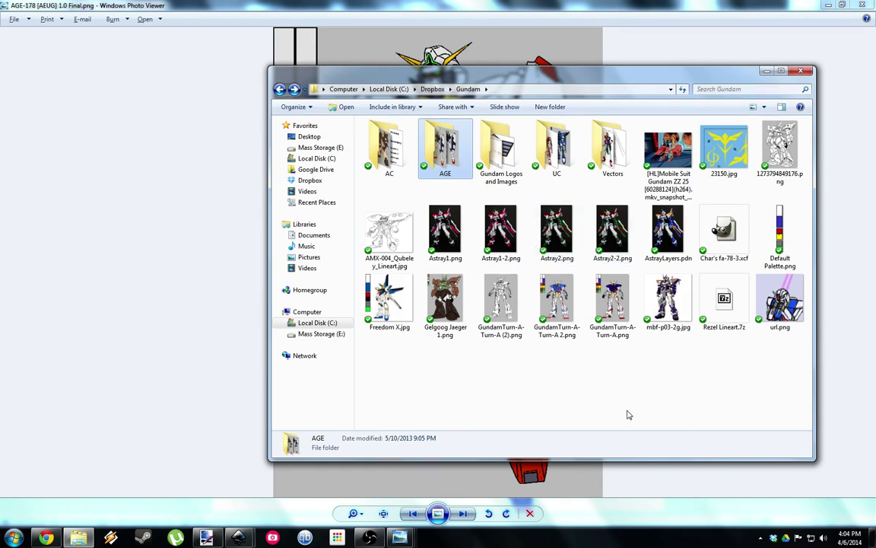
pyautogui.click(539, 5)
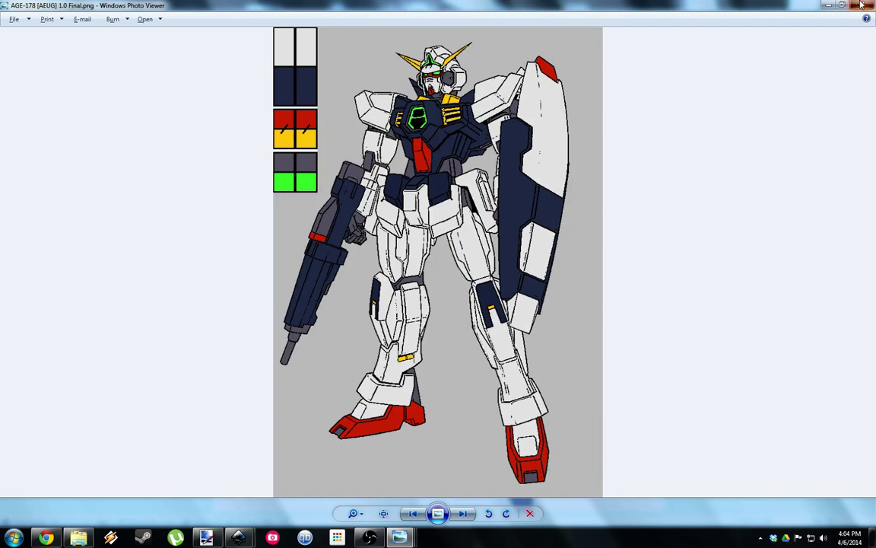
pyautogui.click(829, 5)
# Reopen the Gundam folder and view Astray1-2.png zoomed, panning down to the legs.
pyautogui.press('BackSpace')
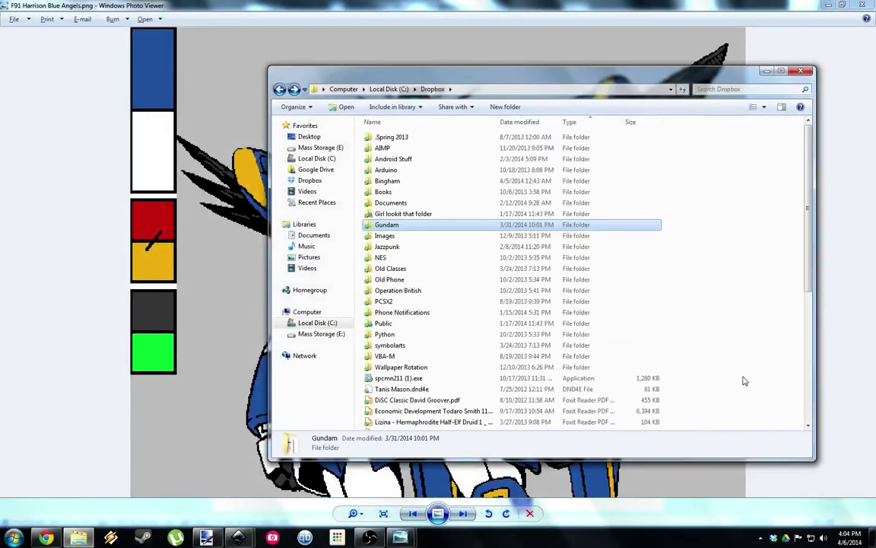
pyautogui.press('Return')
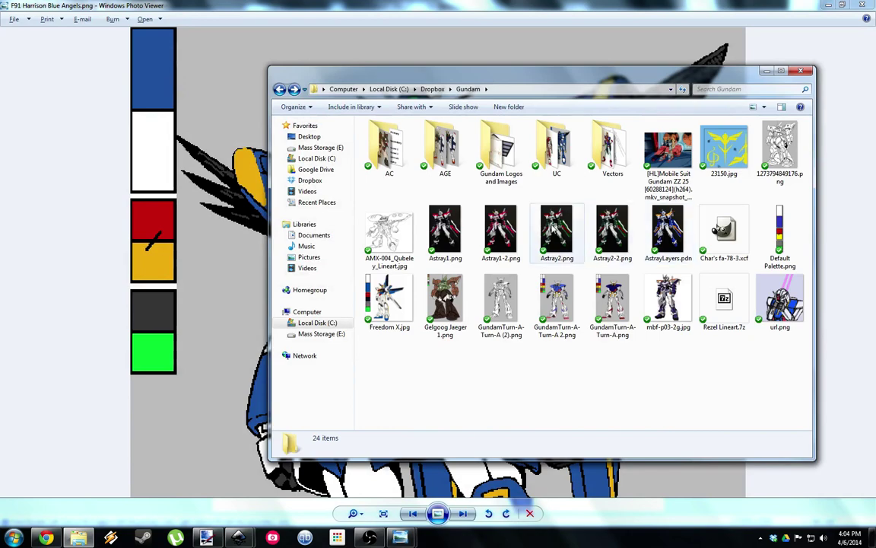
pyautogui.doubleClick(509, 224)
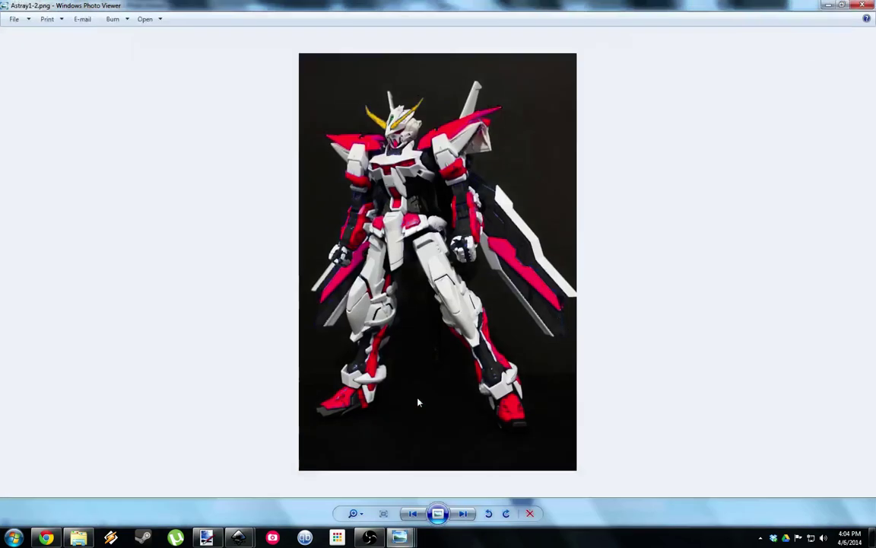
pyautogui.scroll(3, 393, 164)
pyautogui.scroll(-3, 630, 358)
pyautogui.scroll(3, 630, 357)
pyautogui.moveTo(381, 167); pyautogui.dragTo(367, 104)
pyautogui.scroll(-2, 353, 220)
pyautogui.scroll(-1, 354, 220)
pyautogui.moveTo(370, 268); pyautogui.dragTo(401, 302)
# Step through the Astray images to Freedom X.jpg and inspect it zoomed from torso to feet.
pyautogui.click(472, 515)
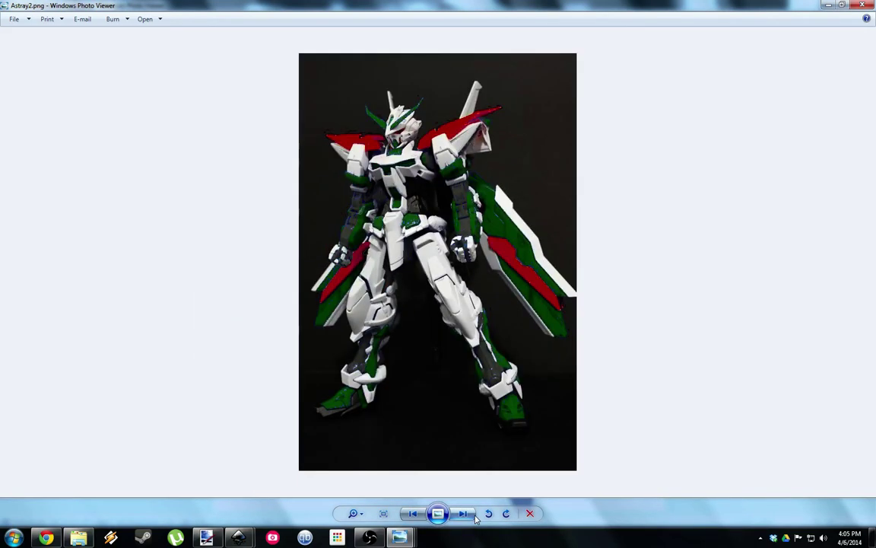
pyautogui.click(474, 516)
pyautogui.click(474, 516)
pyautogui.click(474, 516)
pyautogui.scroll(4, 507, 220)
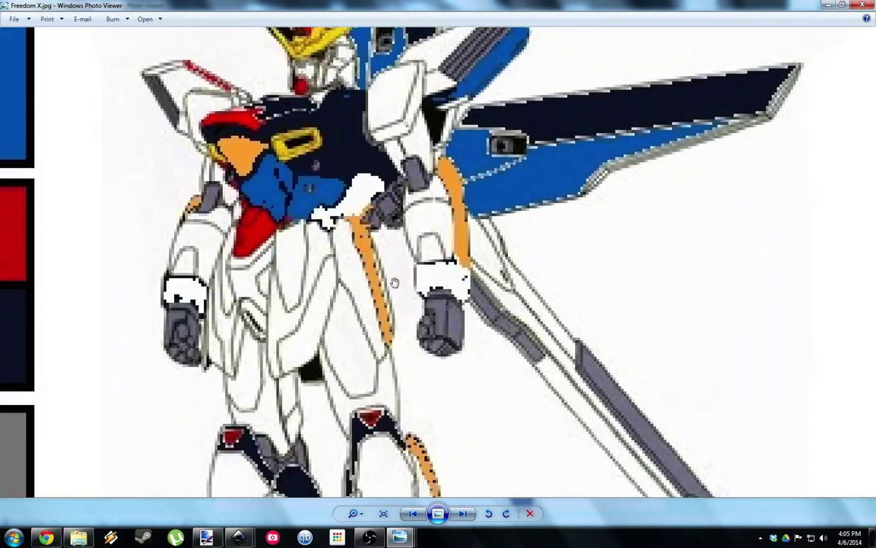
pyautogui.scroll(2, 481, 364)
pyautogui.moveTo(481, 364); pyautogui.dragTo(533, 149)
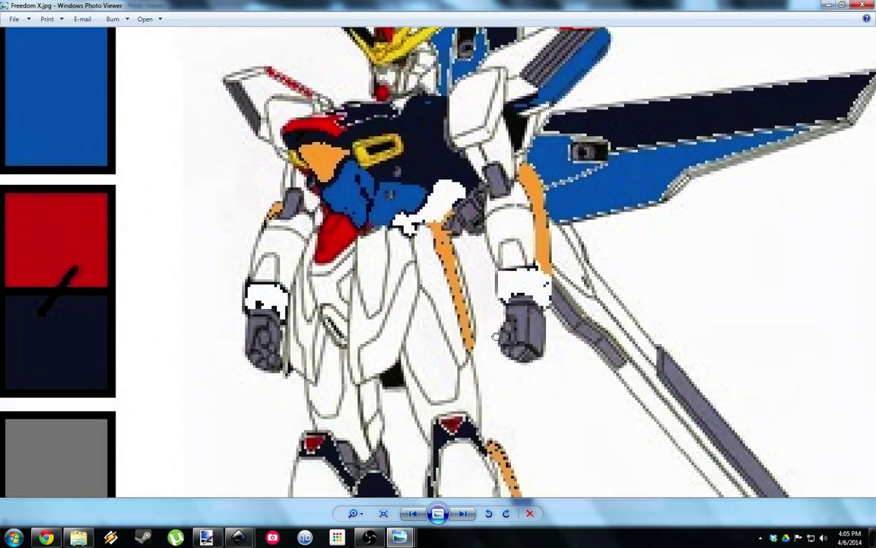
pyautogui.moveTo(495, 336); pyautogui.dragTo(491, 145)
pyautogui.moveTo(386, 268); pyautogui.dragTo(418, 449)
pyautogui.scroll(-5, 418, 156)
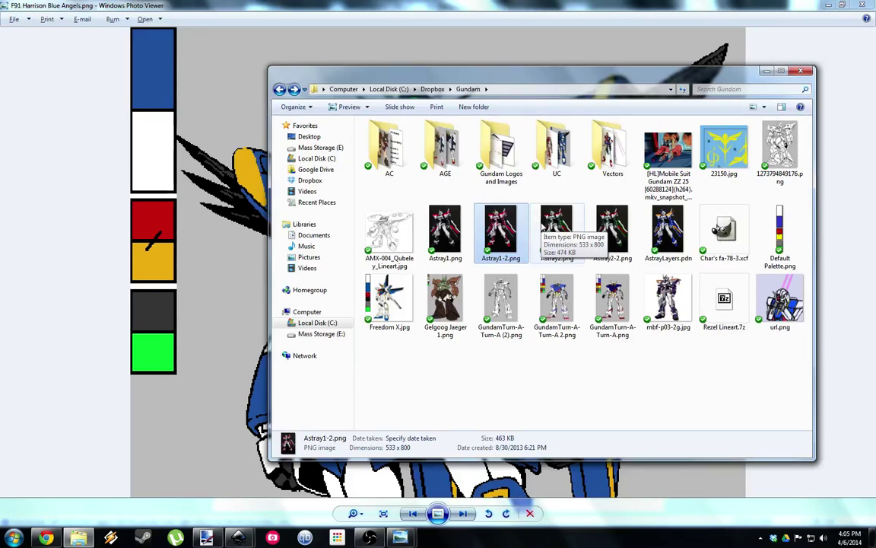
# Close Explorer, leaving Age2Colored.png in Paint.NET, and bring Open Broadcaster Software forward.
pyautogui.click(800, 71)
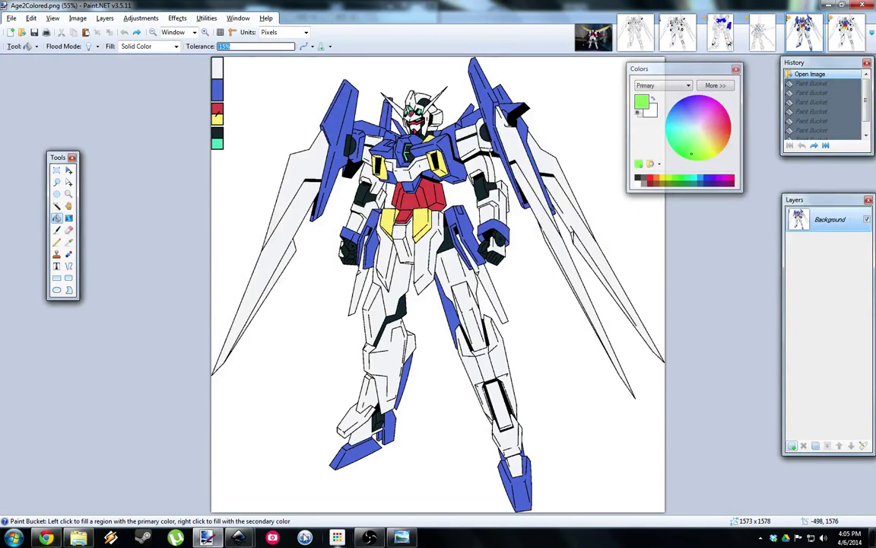
pyautogui.click(370, 537)
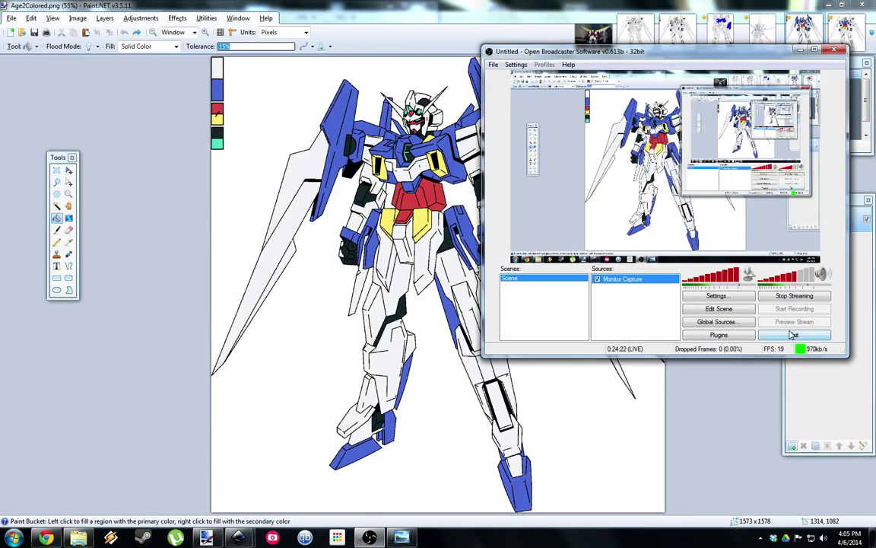